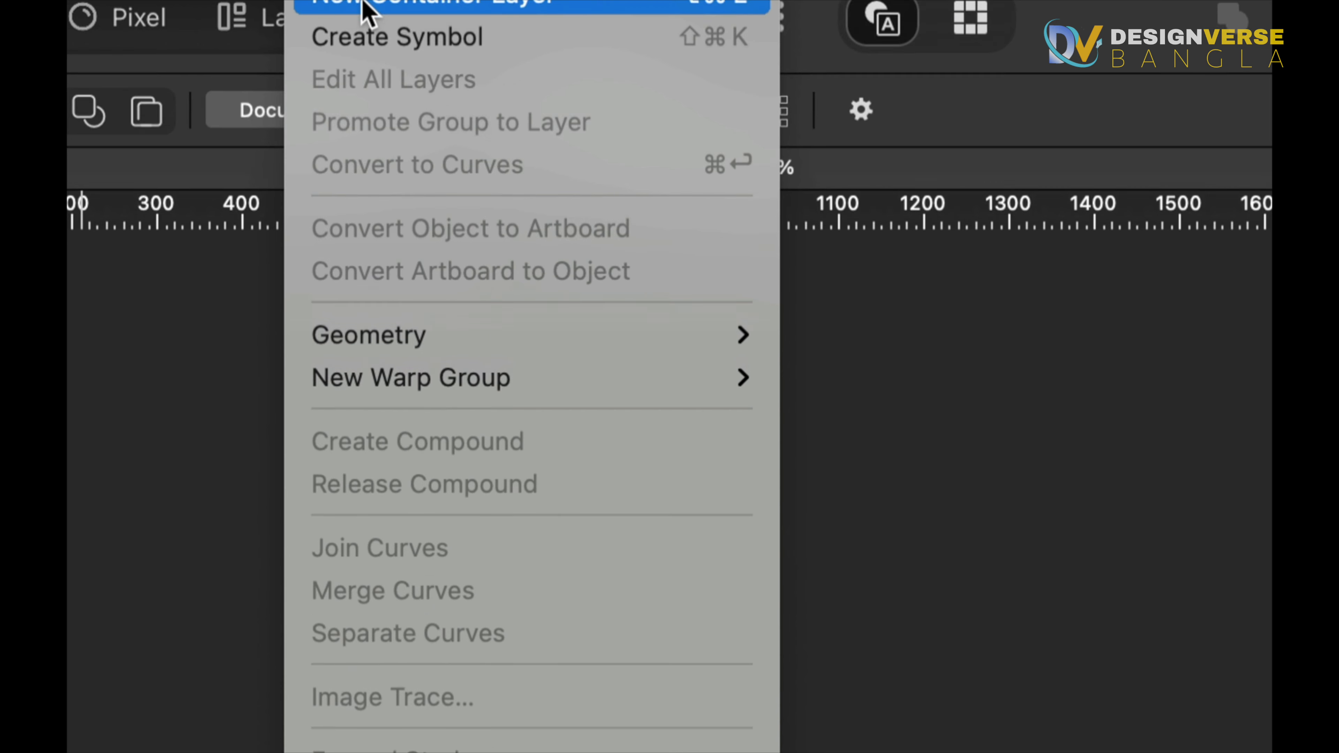
Switch the workspace to the Pixel studio
mouse_move(451, 23)
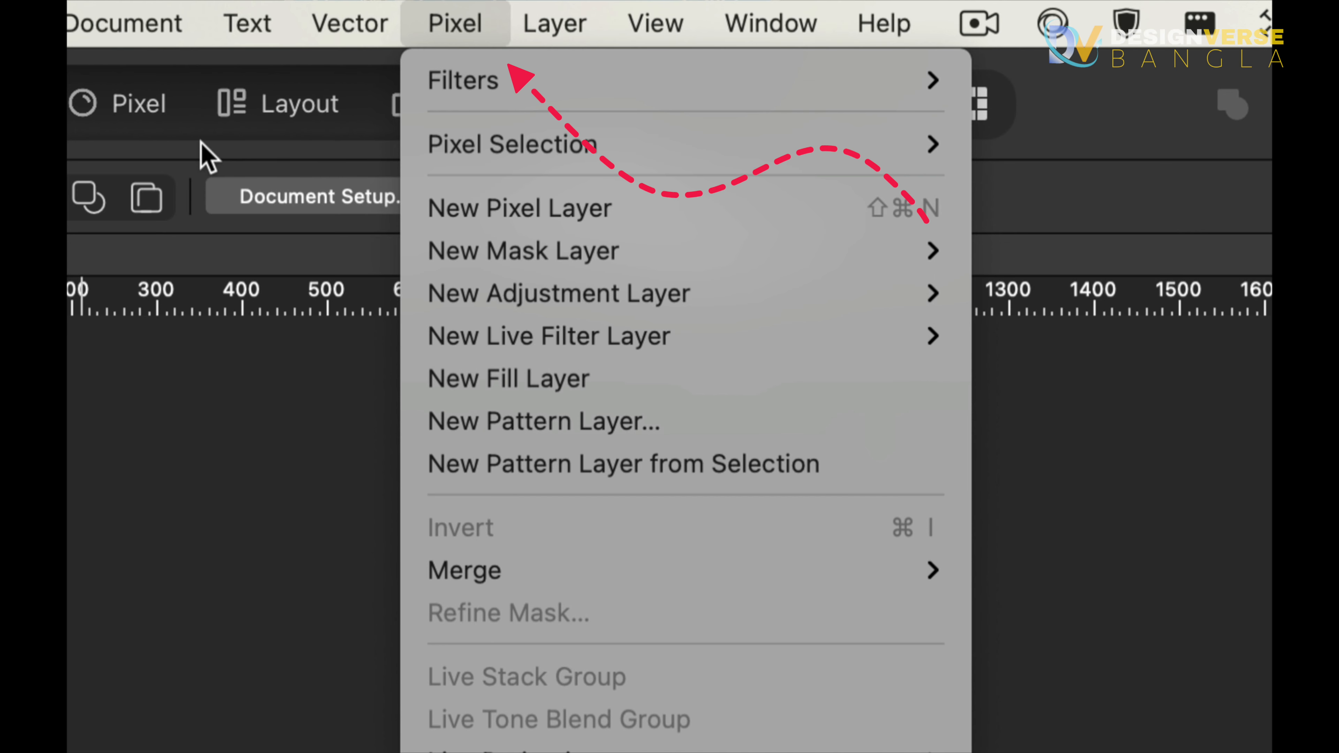
left_click(124, 118)
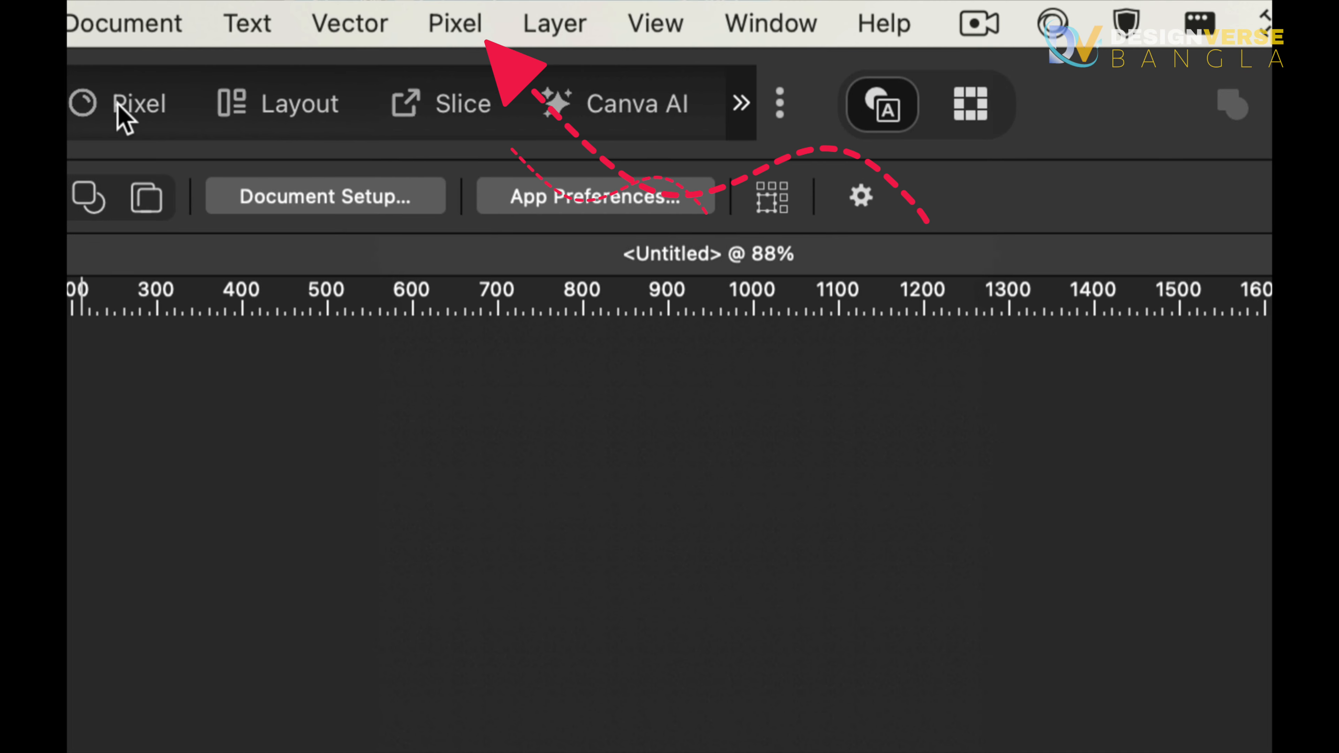
left_click(124, 118)
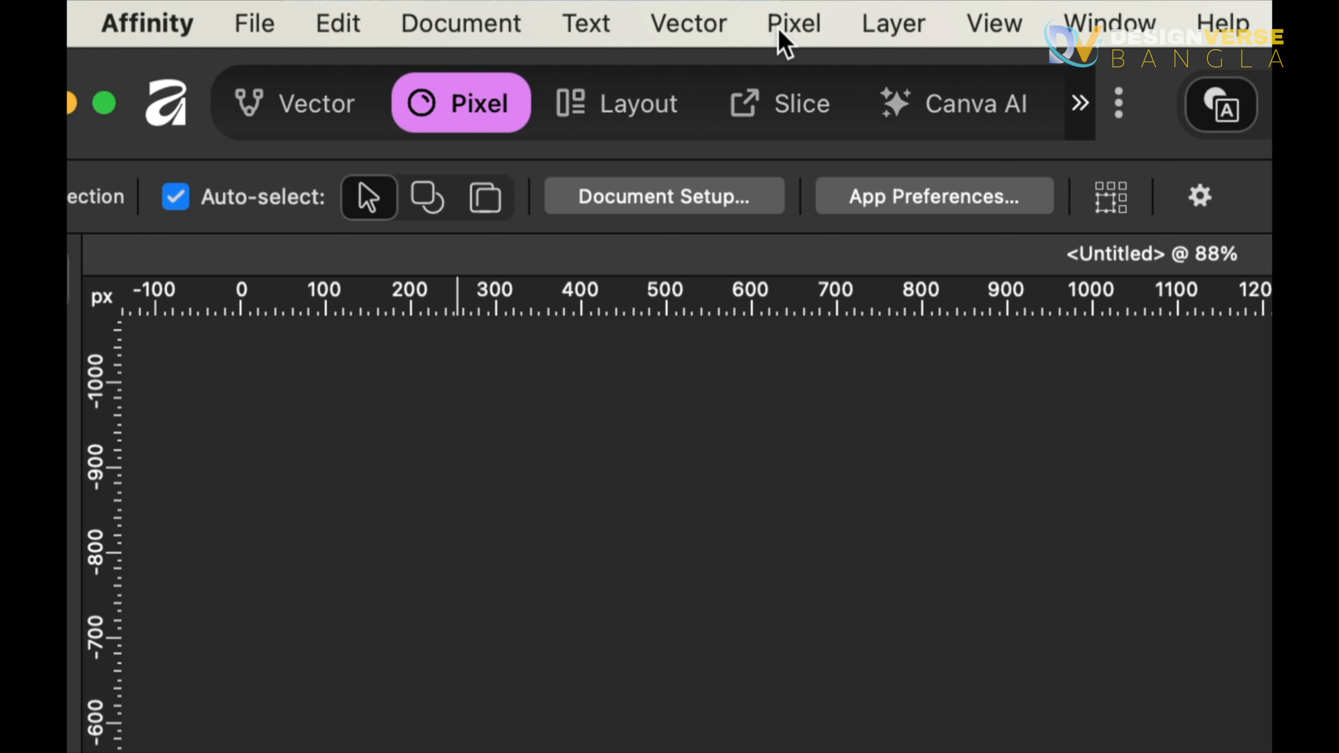
Browse the Pixel, View and Window menus and their panel submenus to review the available commands
left_click(802, 29)
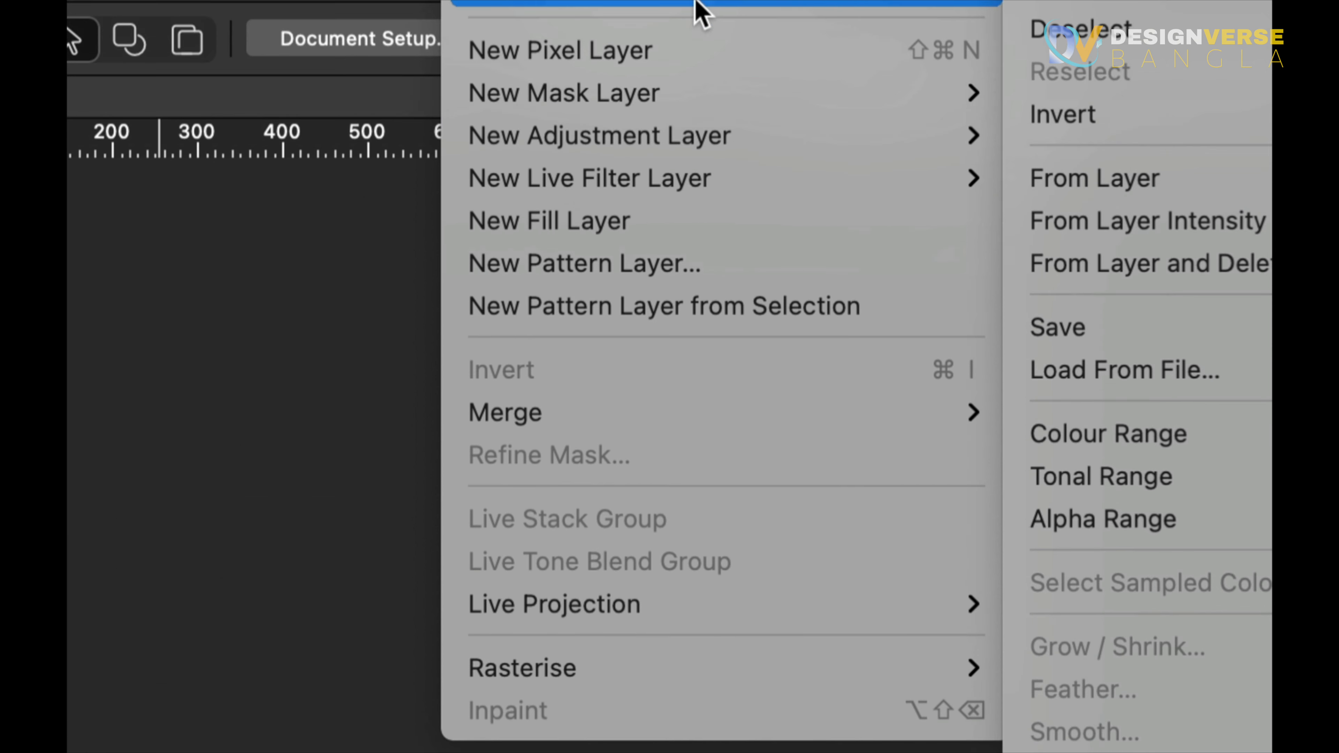
mouse_move(690, 4)
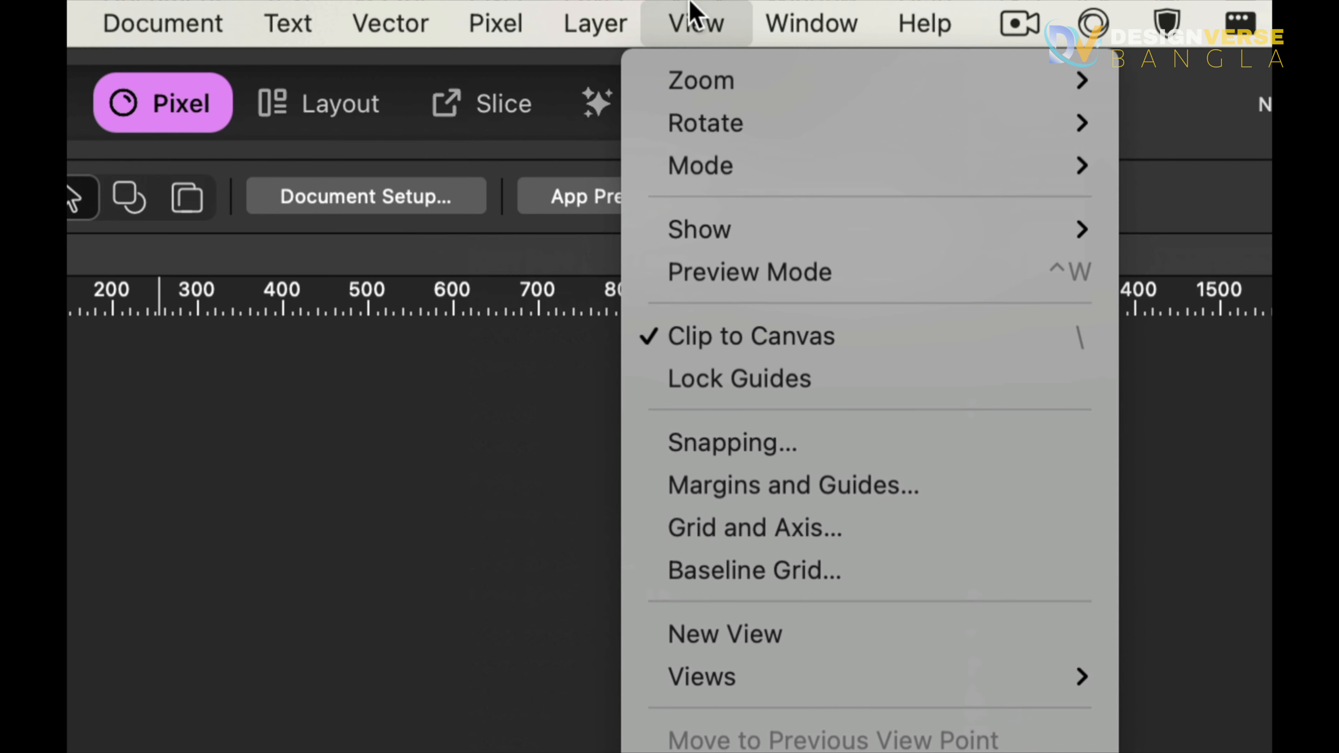
mouse_move(825, 22)
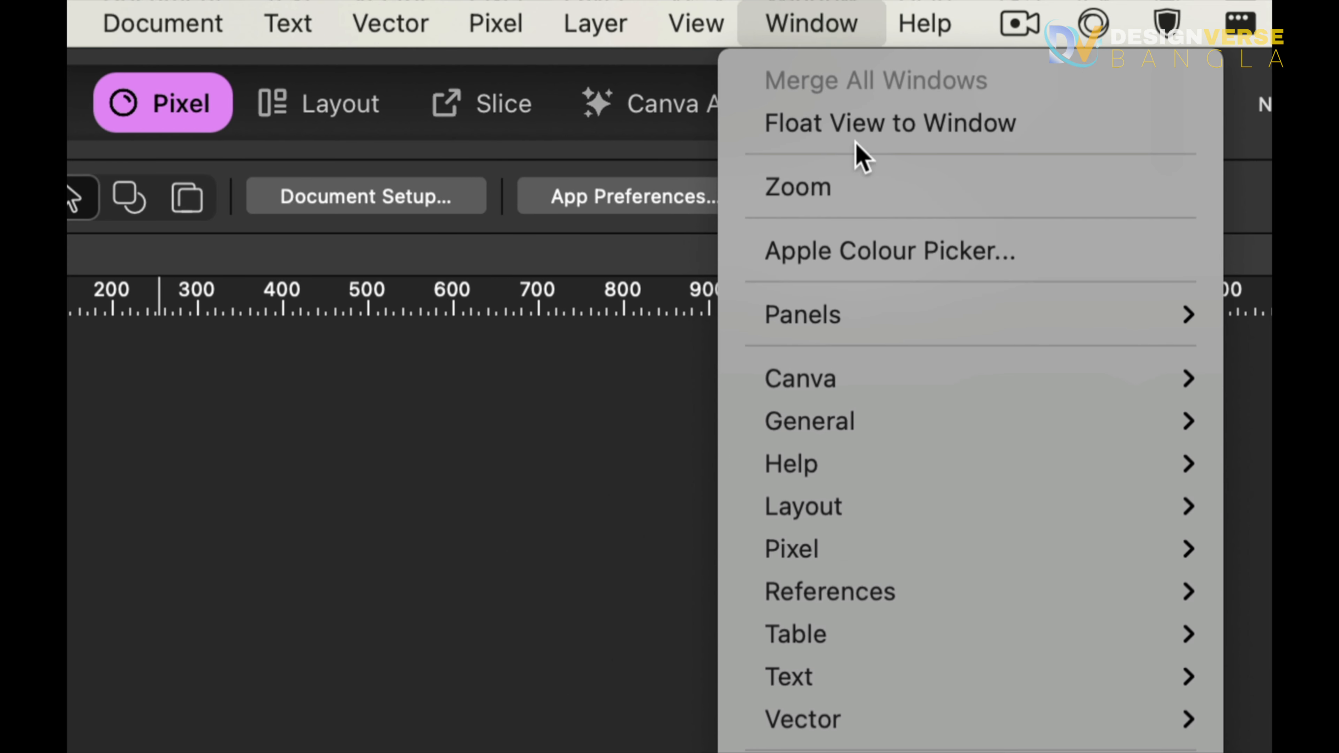
mouse_move(1048, 391)
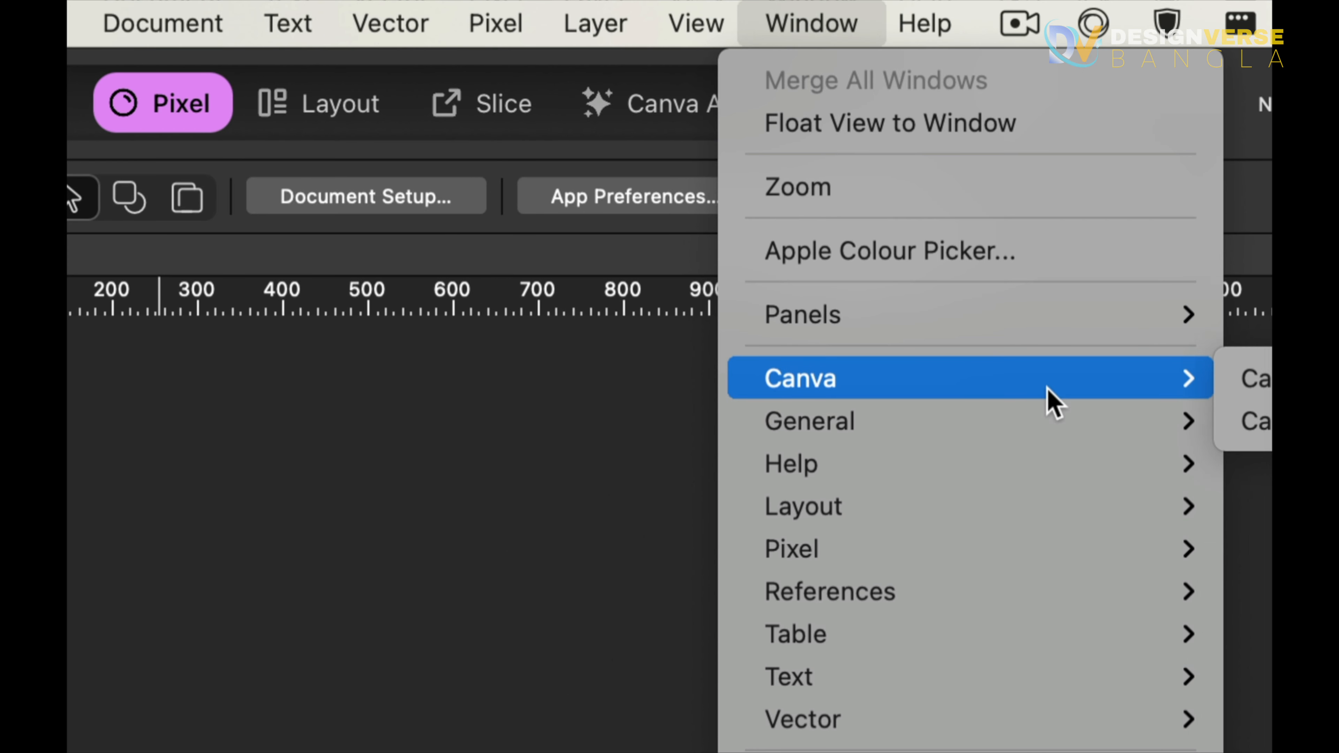
mouse_move(1108, 559)
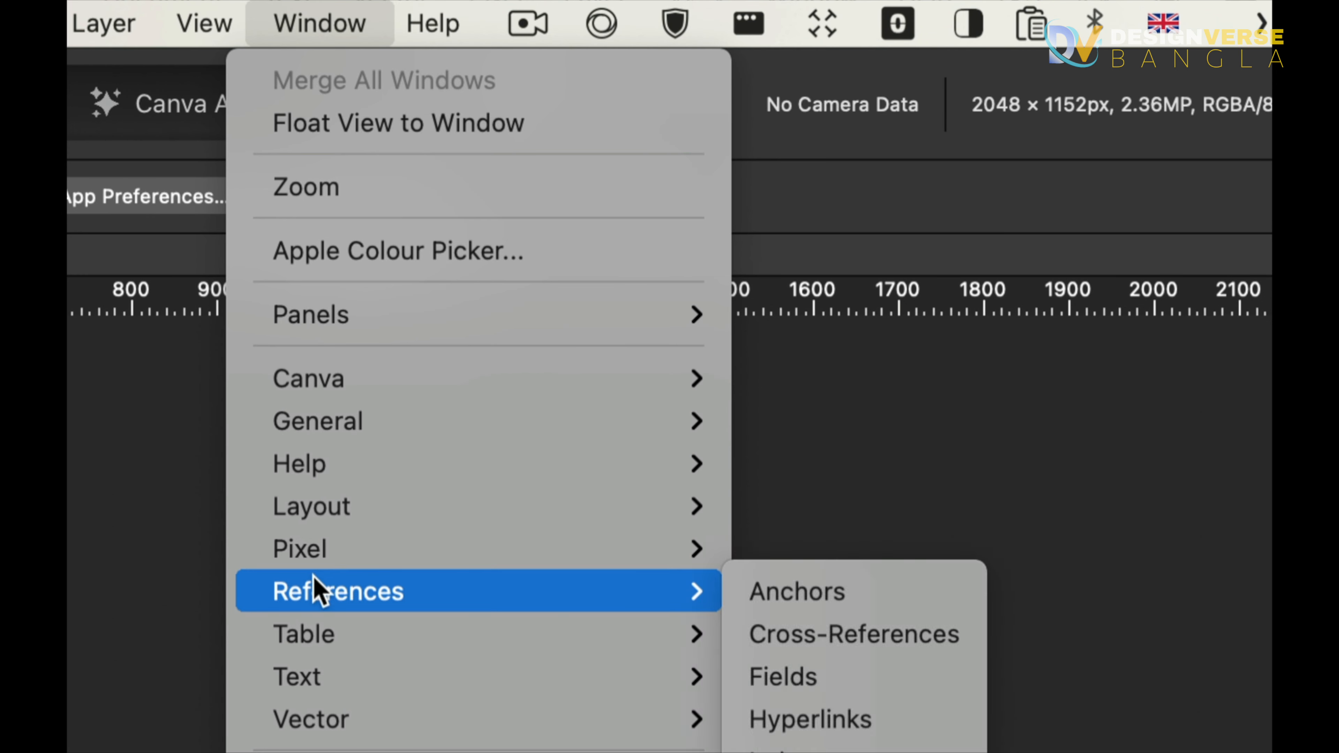
mouse_move(382, 429)
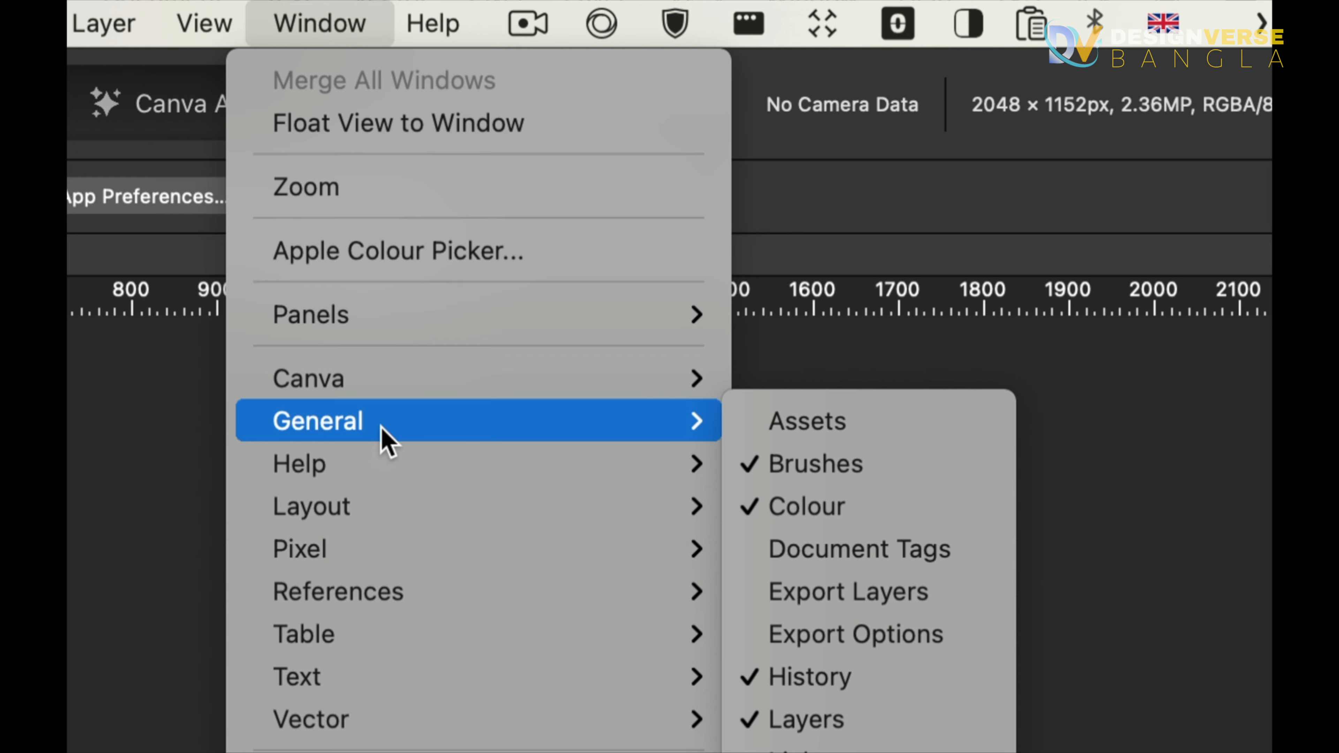
mouse_move(364, 538)
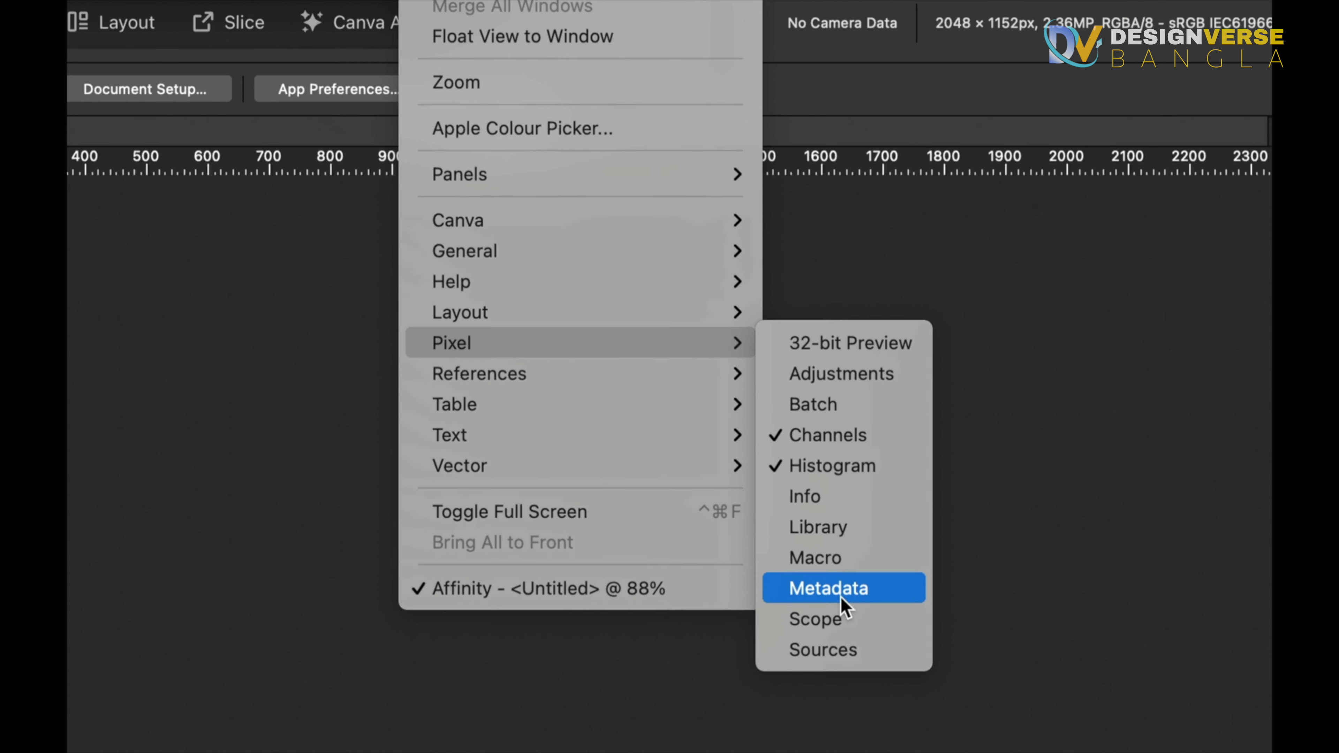
mouse_move(576, 332)
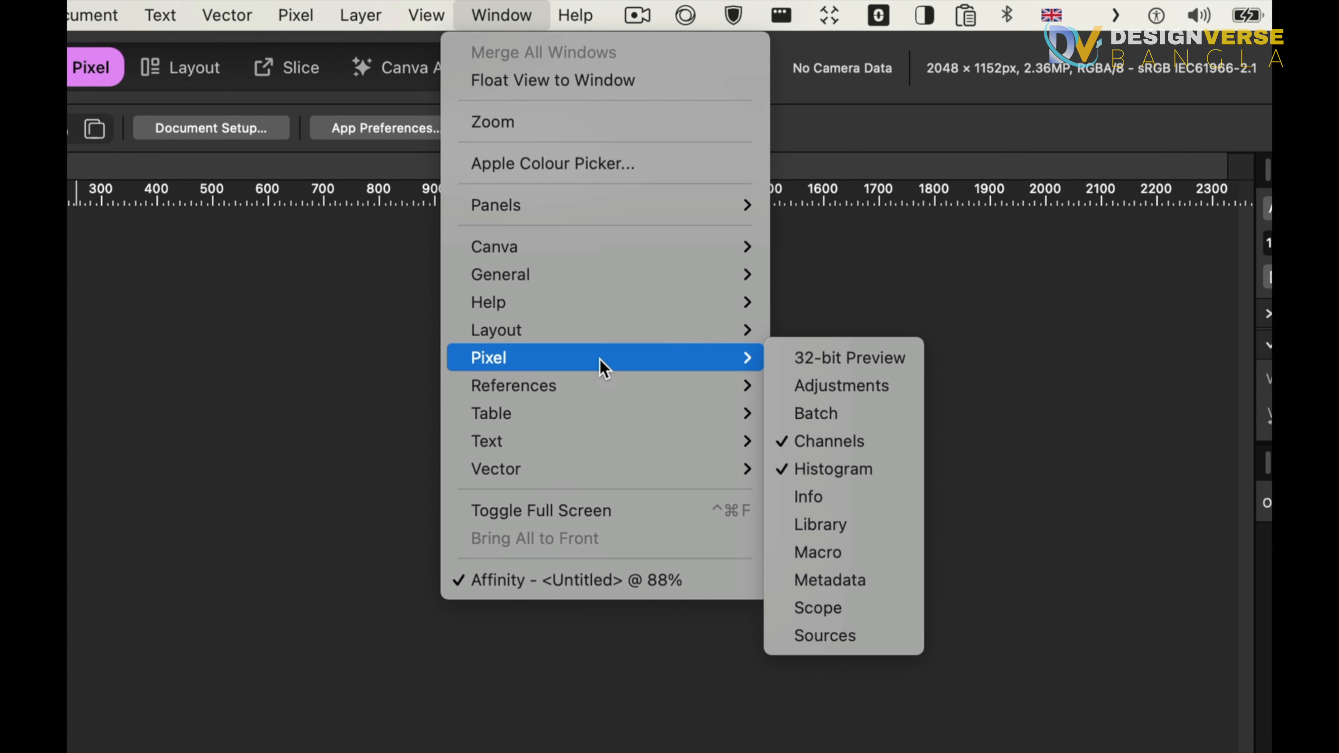
mouse_move(613, 258)
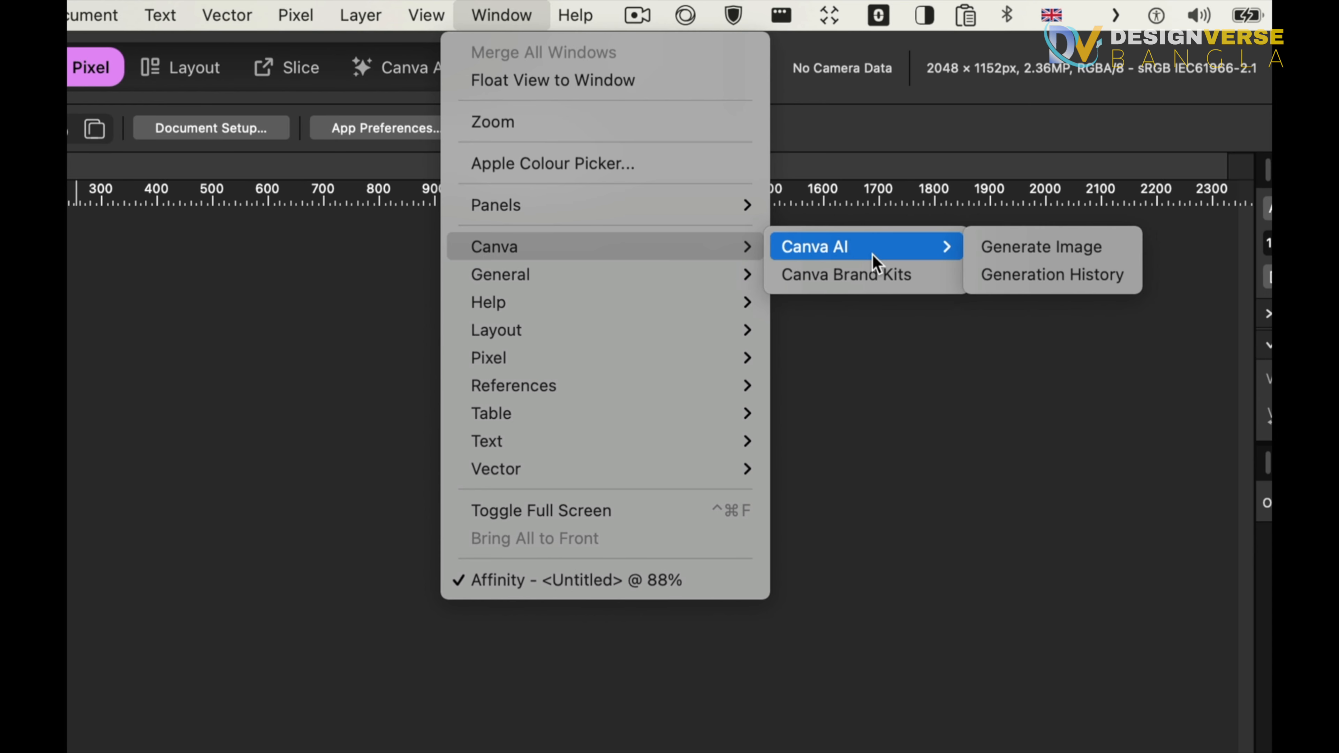
mouse_move(559, 473)
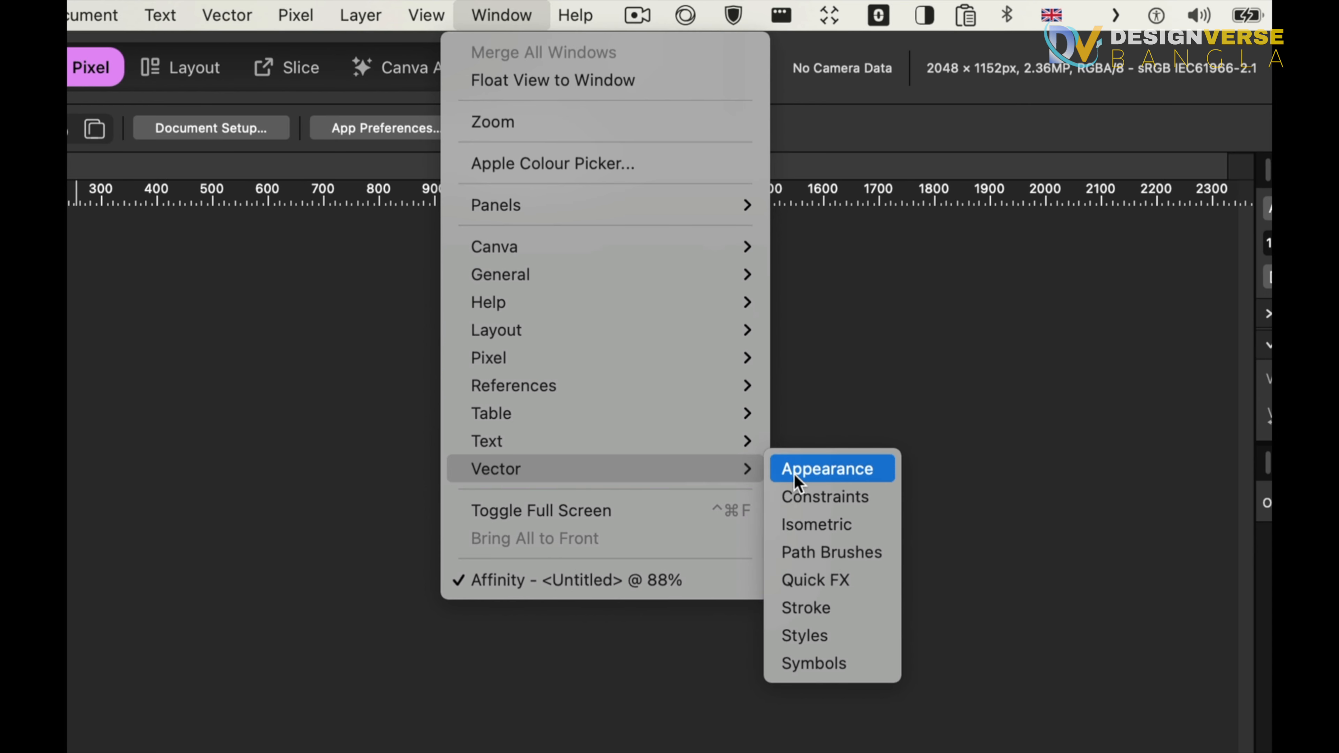
mouse_move(494, 425)
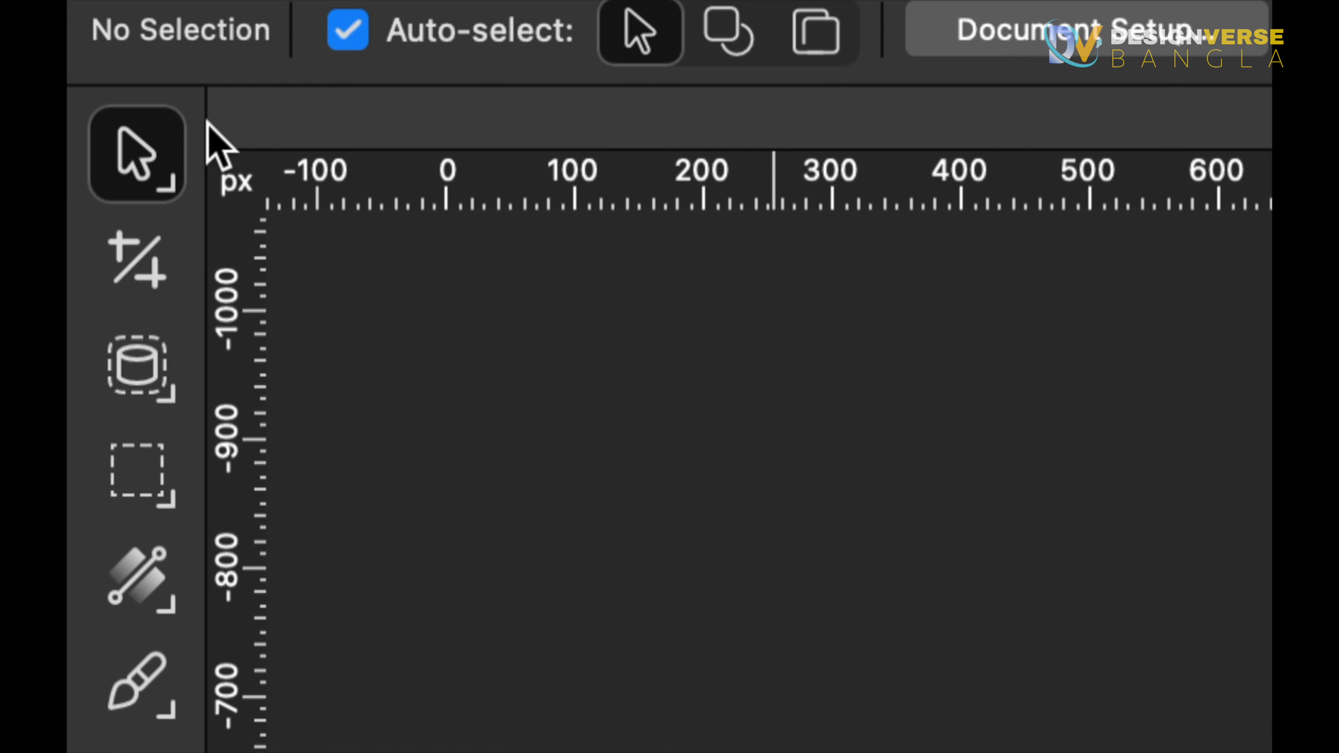
Inspect the tool tips, then open the Customise Tools dialog and browse the tools in each category before closing it
mouse_move(134, 159)
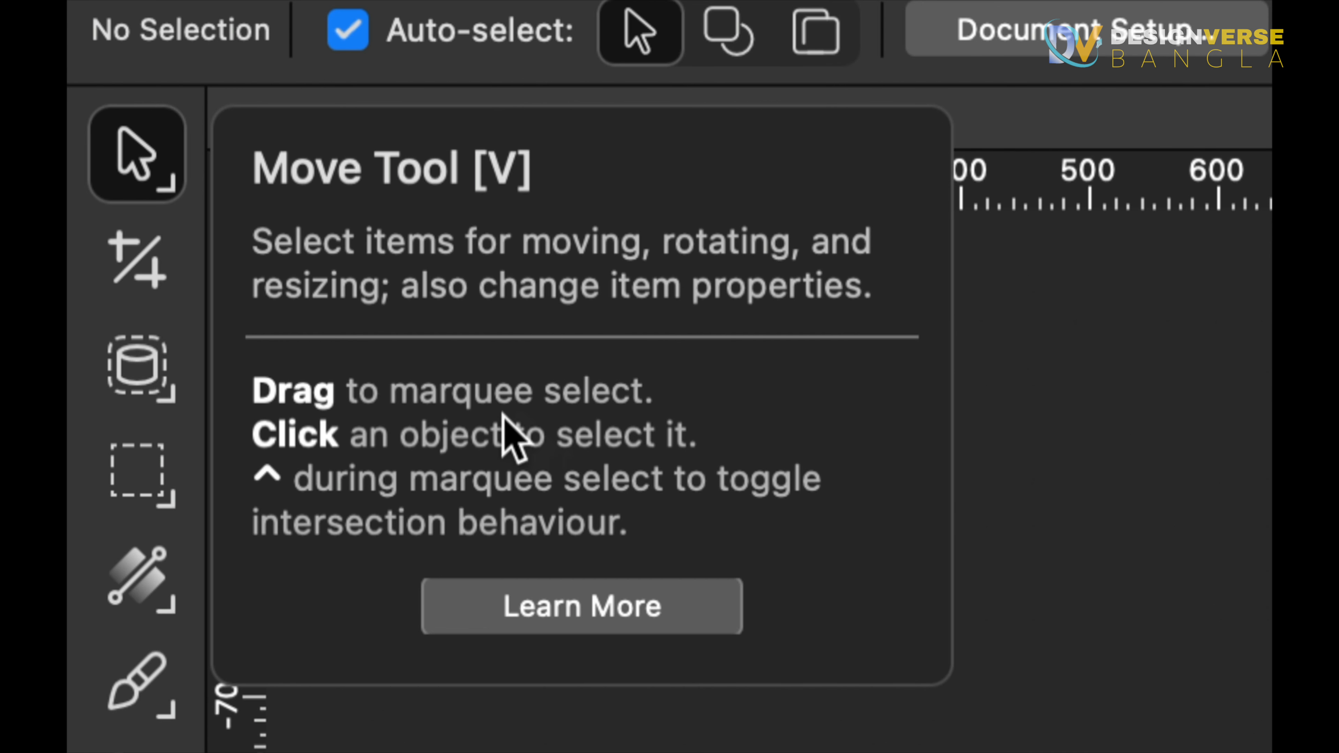
mouse_move(127, 244)
mouse_move(140, 377)
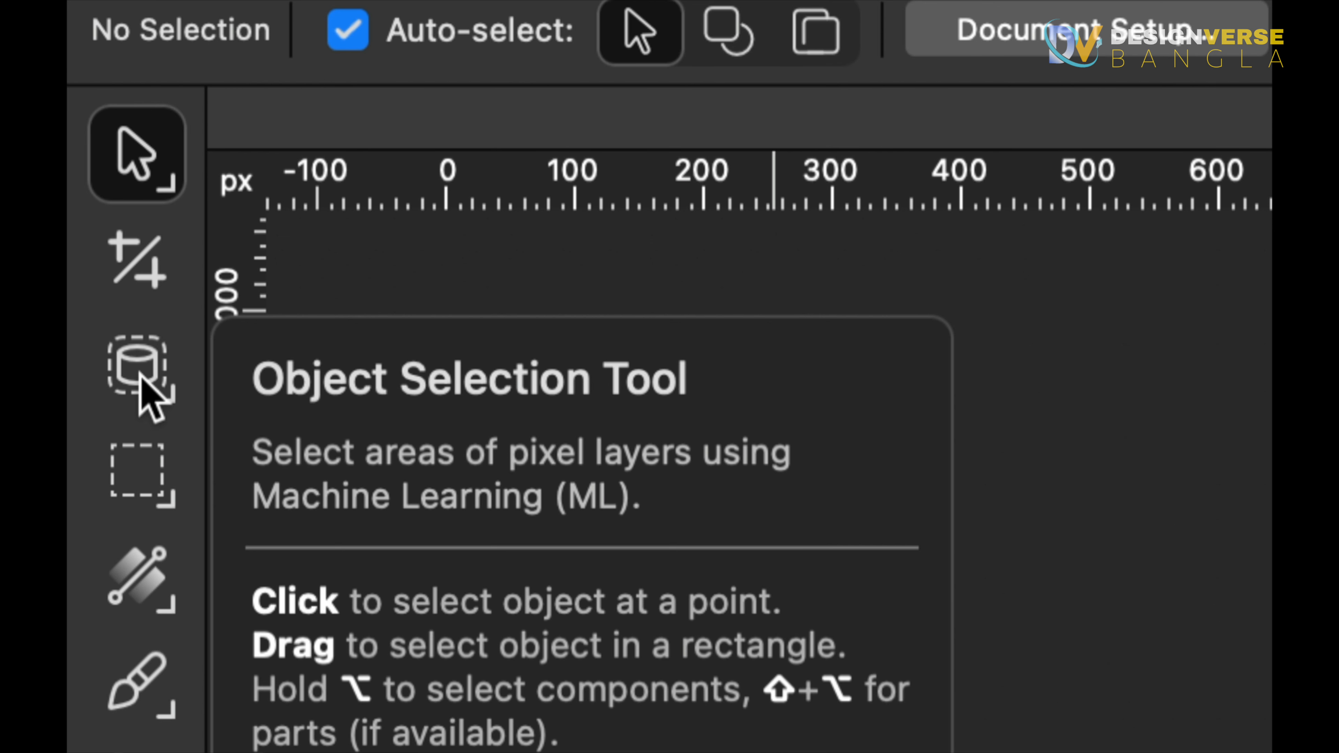
mouse_move(140, 598)
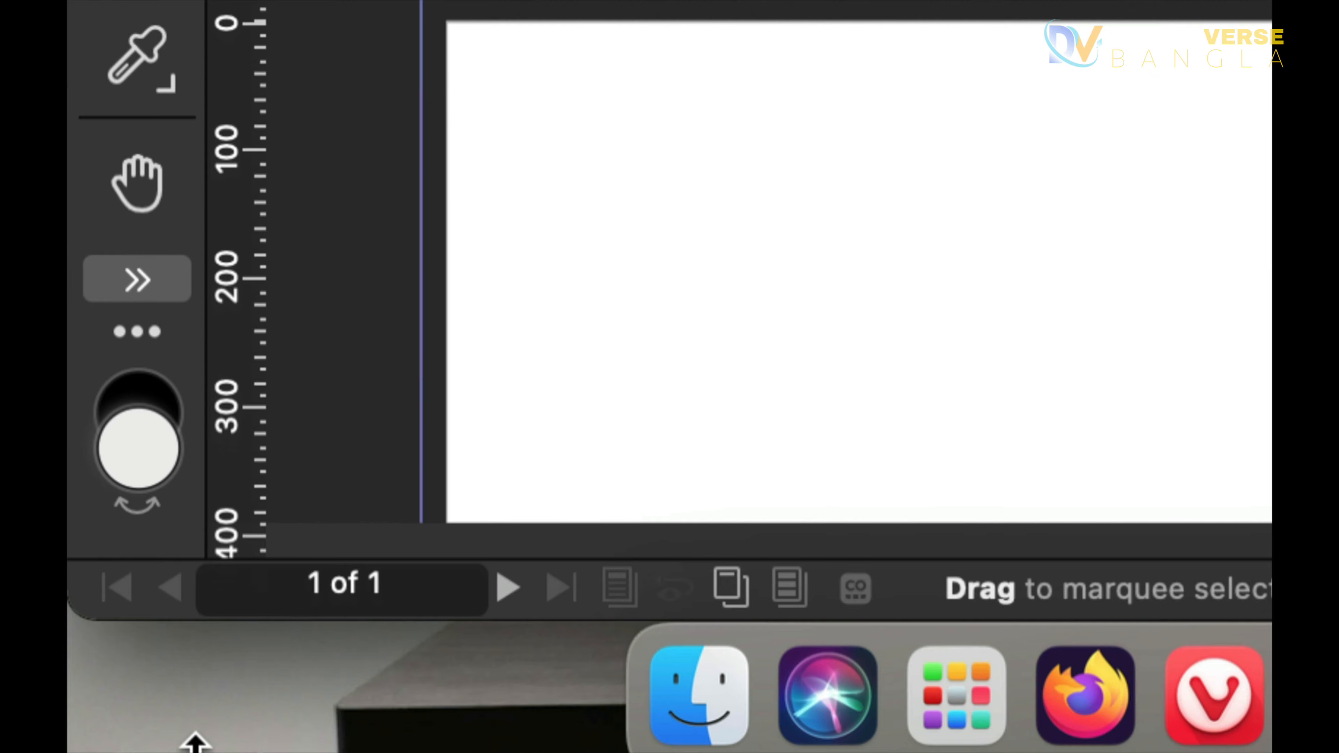
left_click(142, 297)
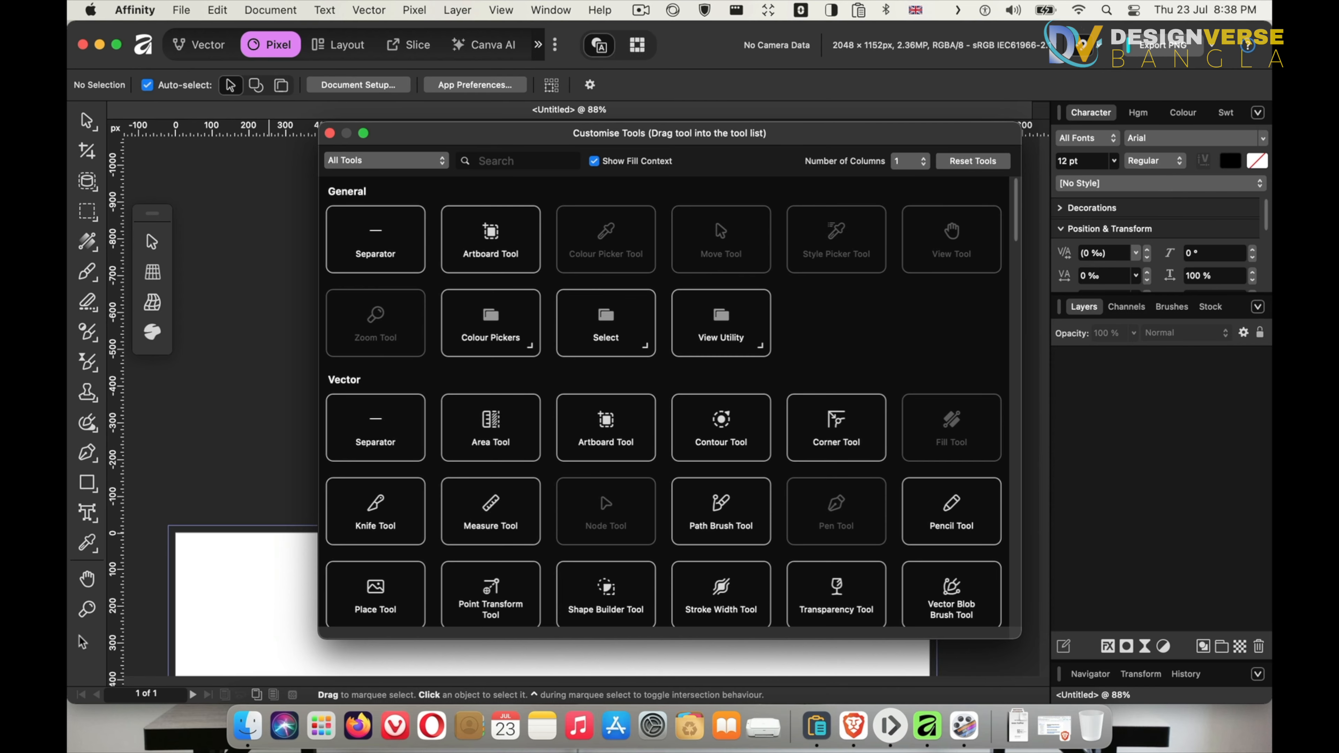
left_click(330, 133)
scroll(892, 530, "down", 10)
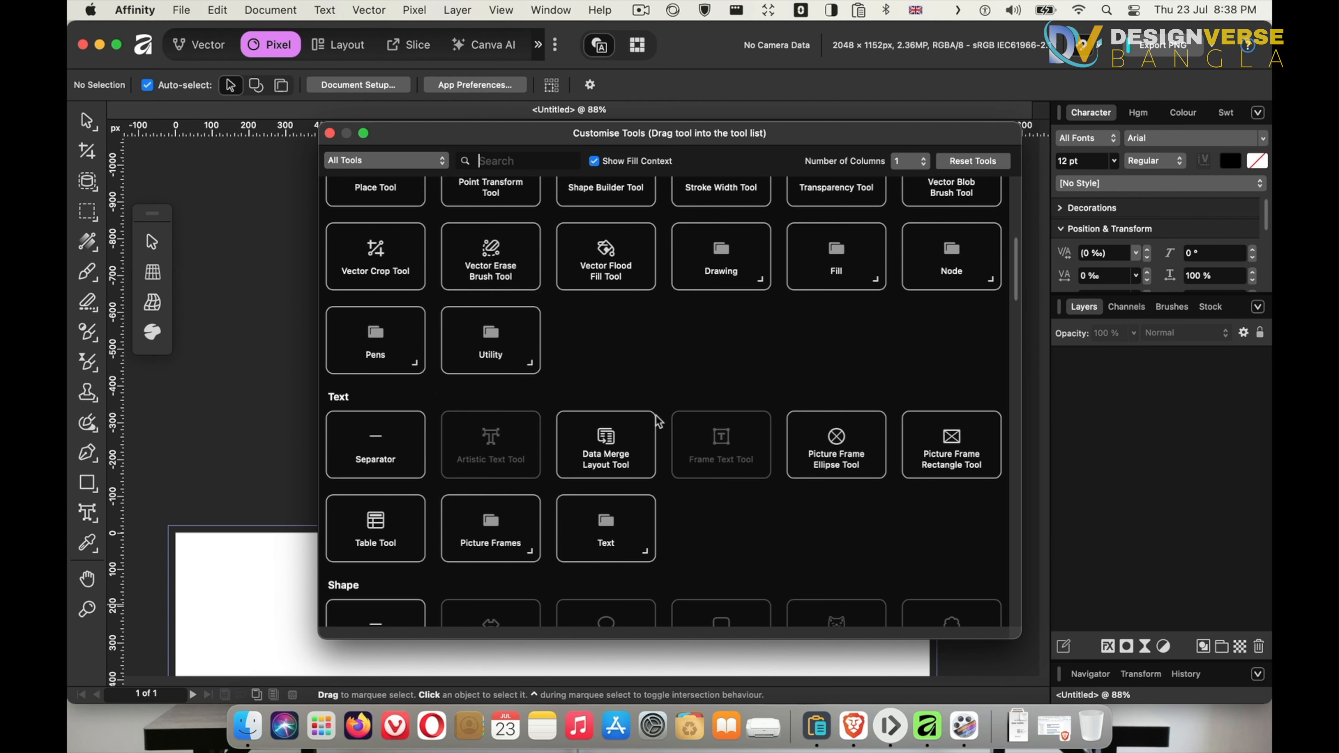
scroll(664, 411, "down", 5)
scroll(543, 339, "up", 4)
scroll(546, 340, "up", 8)
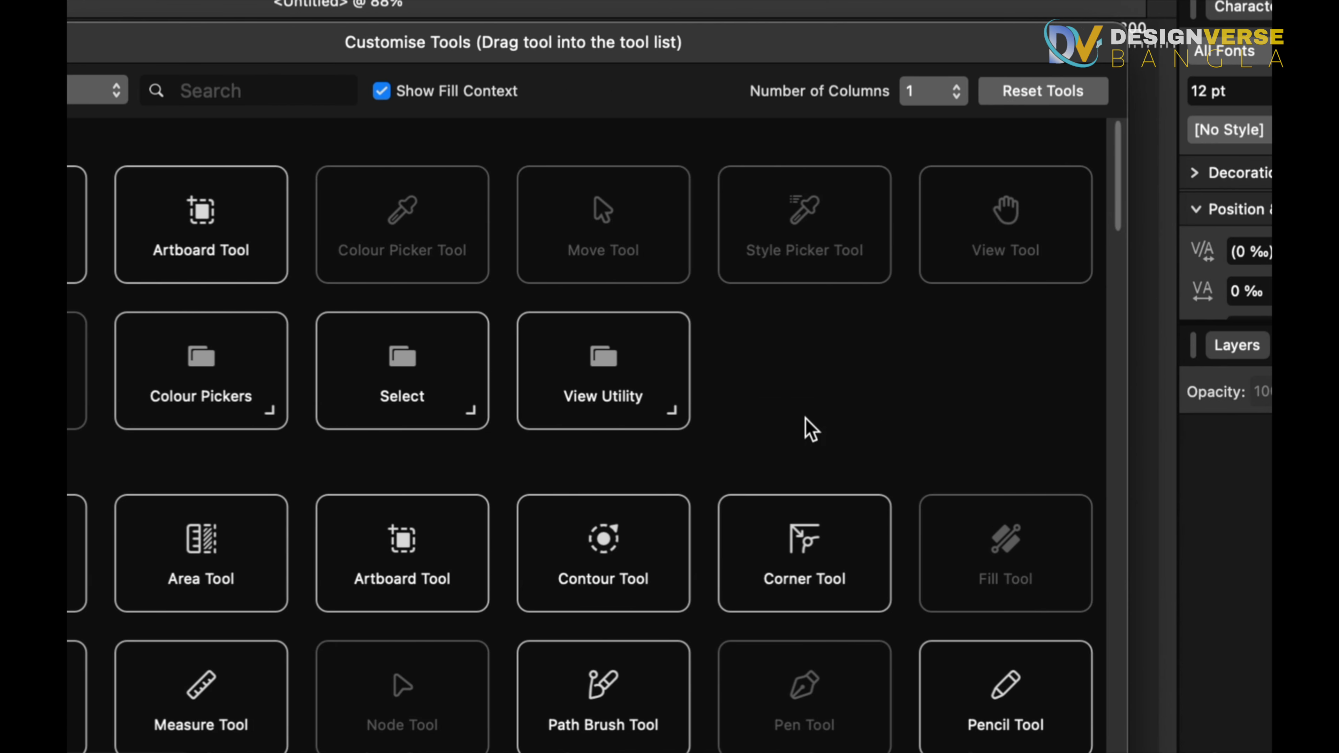
scroll(1103, 545, "down", 10)
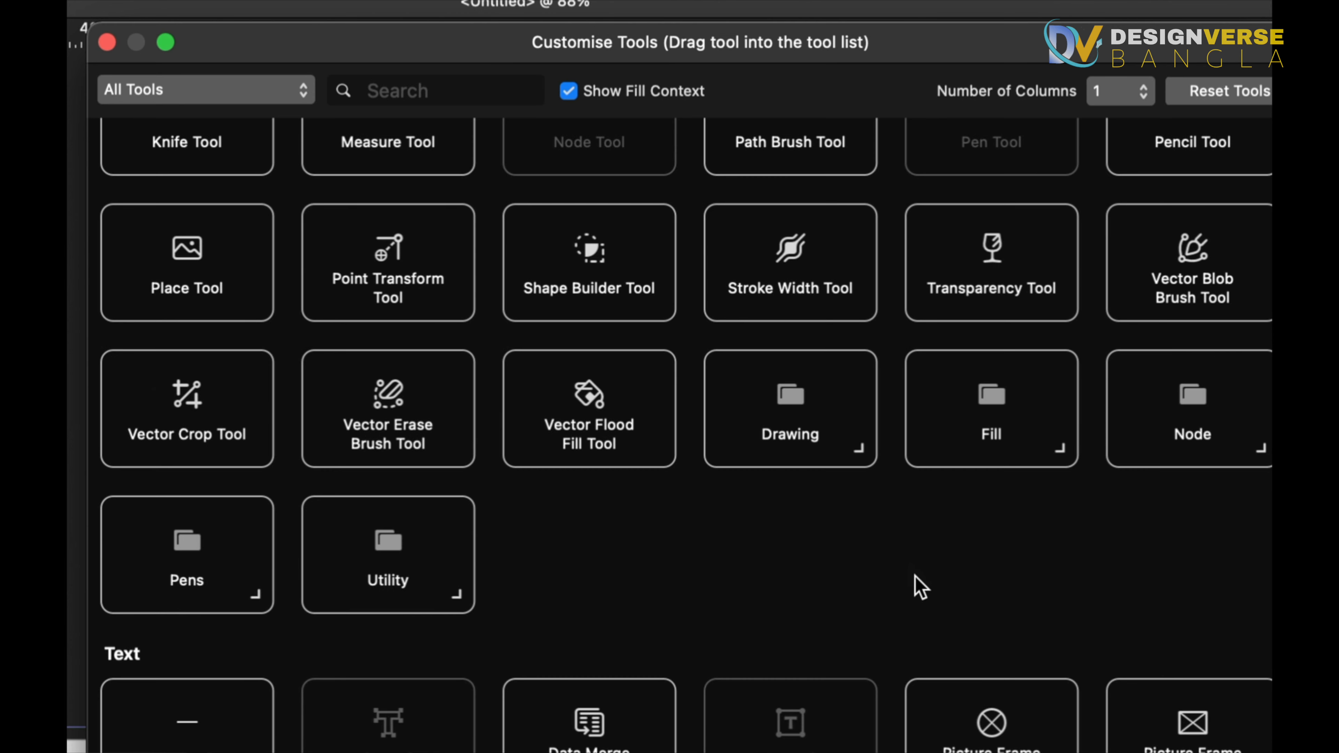
scroll(921, 588, "down", 5)
scroll(920, 587, "down", 10)
scroll(921, 587, "up", 10)
scroll(920, 588, "down", 15)
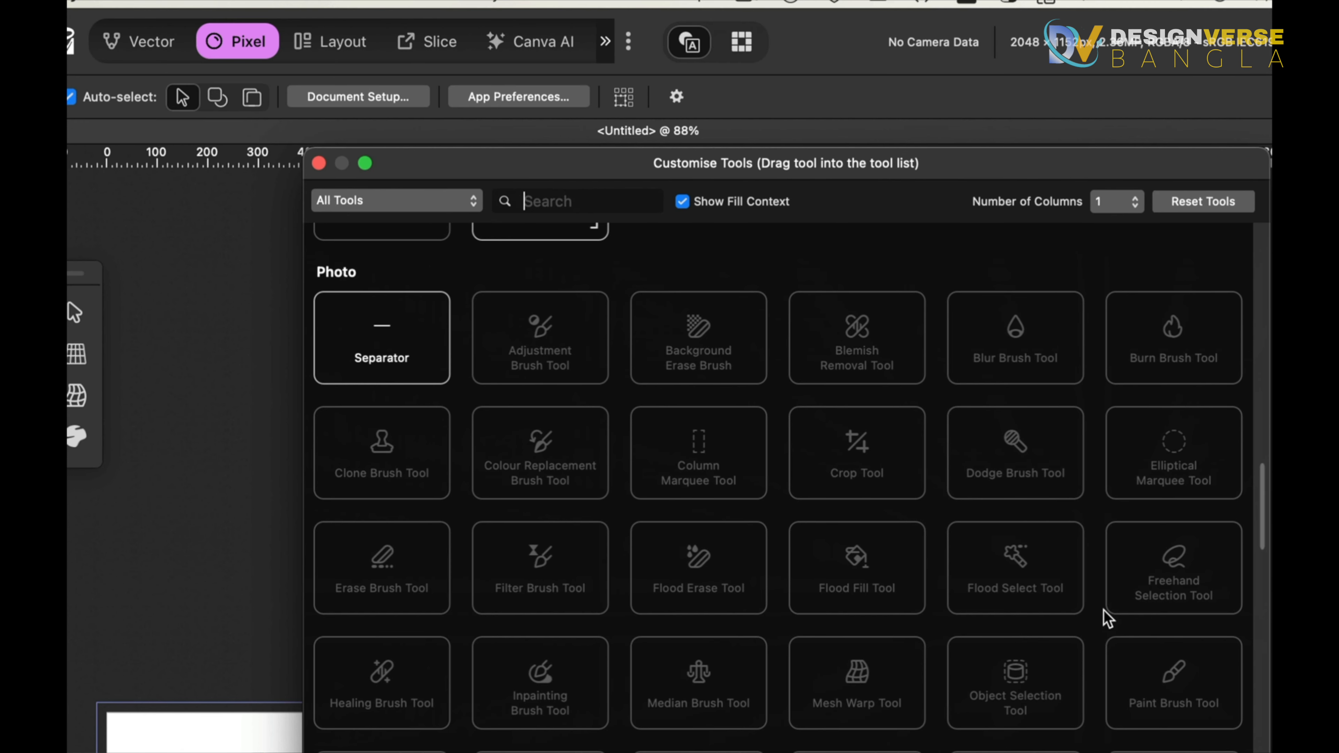
scroll(1251, 656, "down", 5)
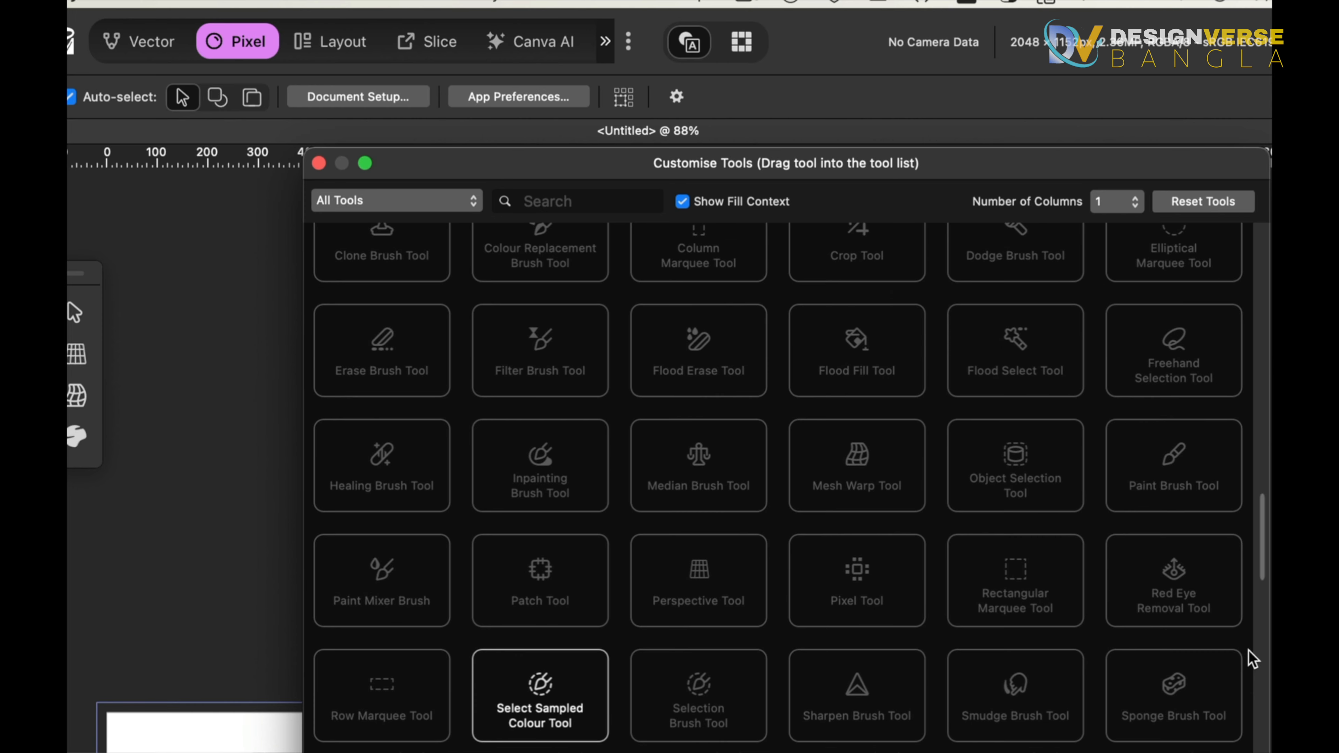
scroll(1253, 658, "down", 4)
scroll(1251, 655, "down", 15)
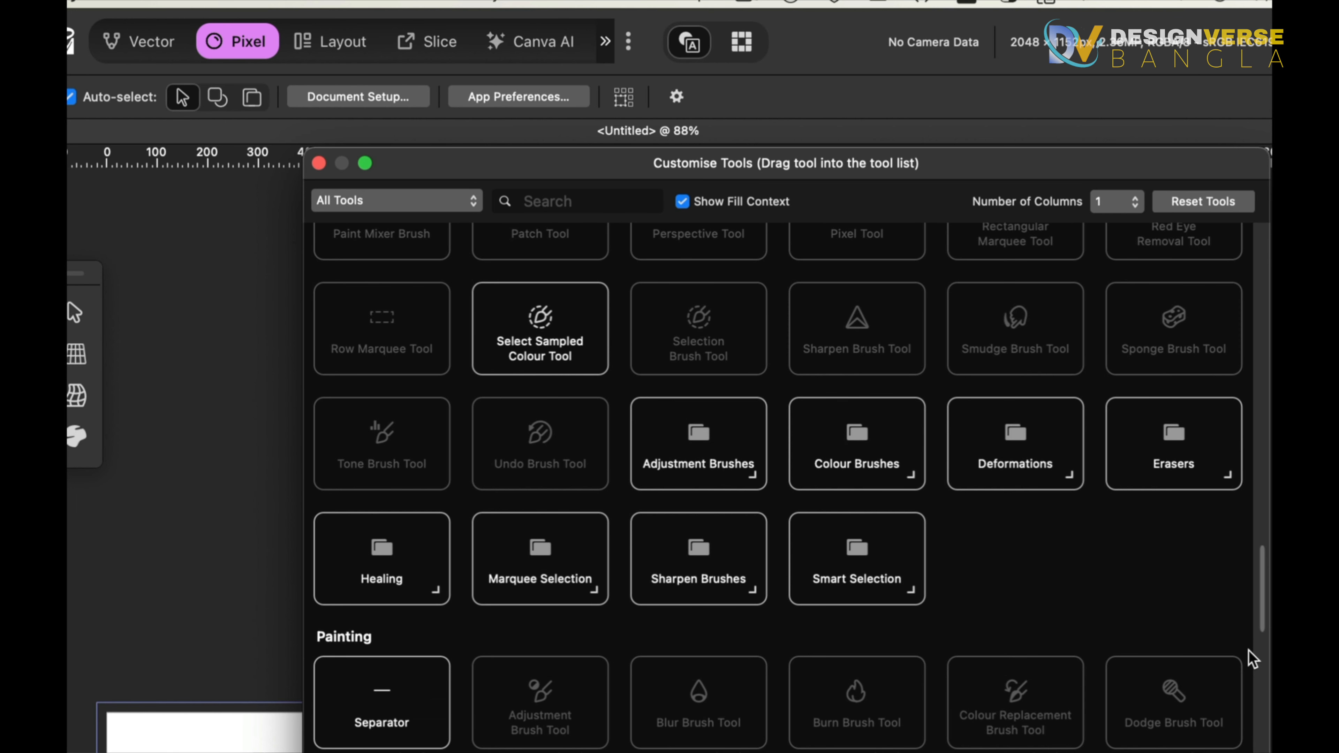
scroll(1253, 658, "down", 4)
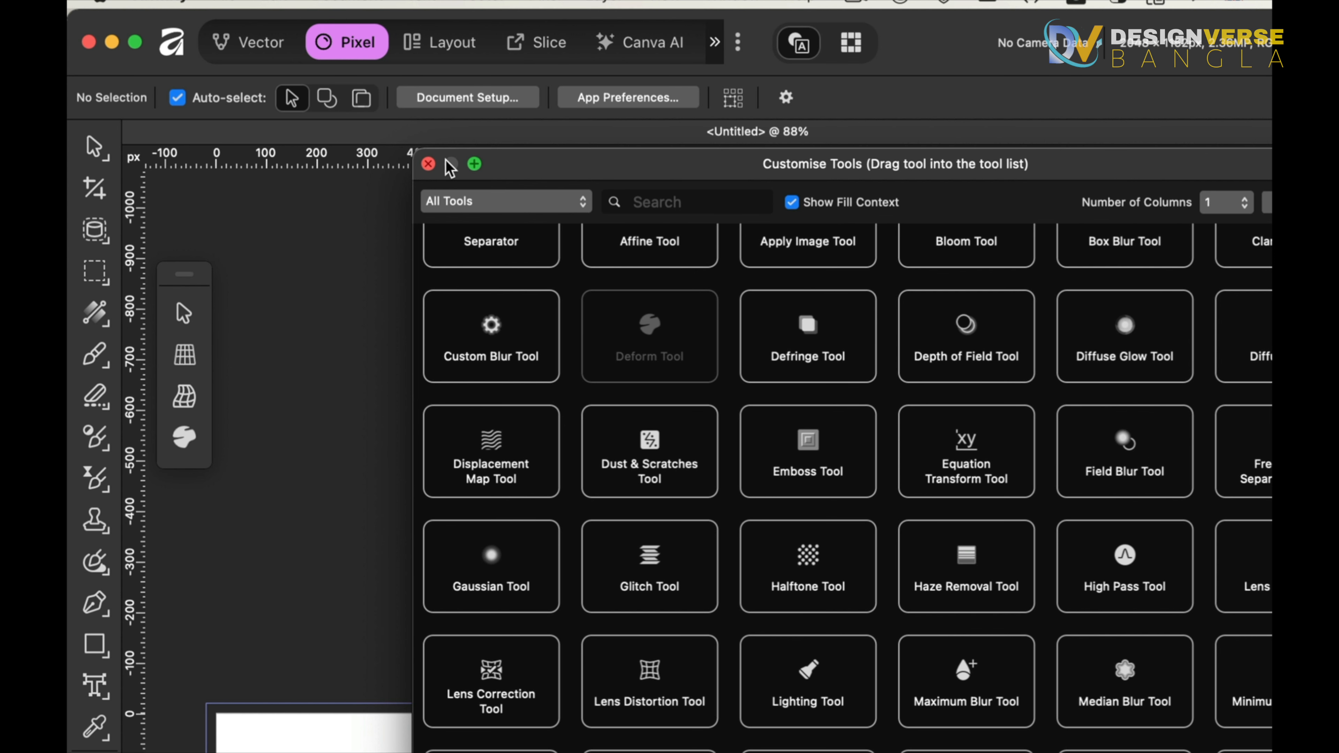
left_click(429, 164)
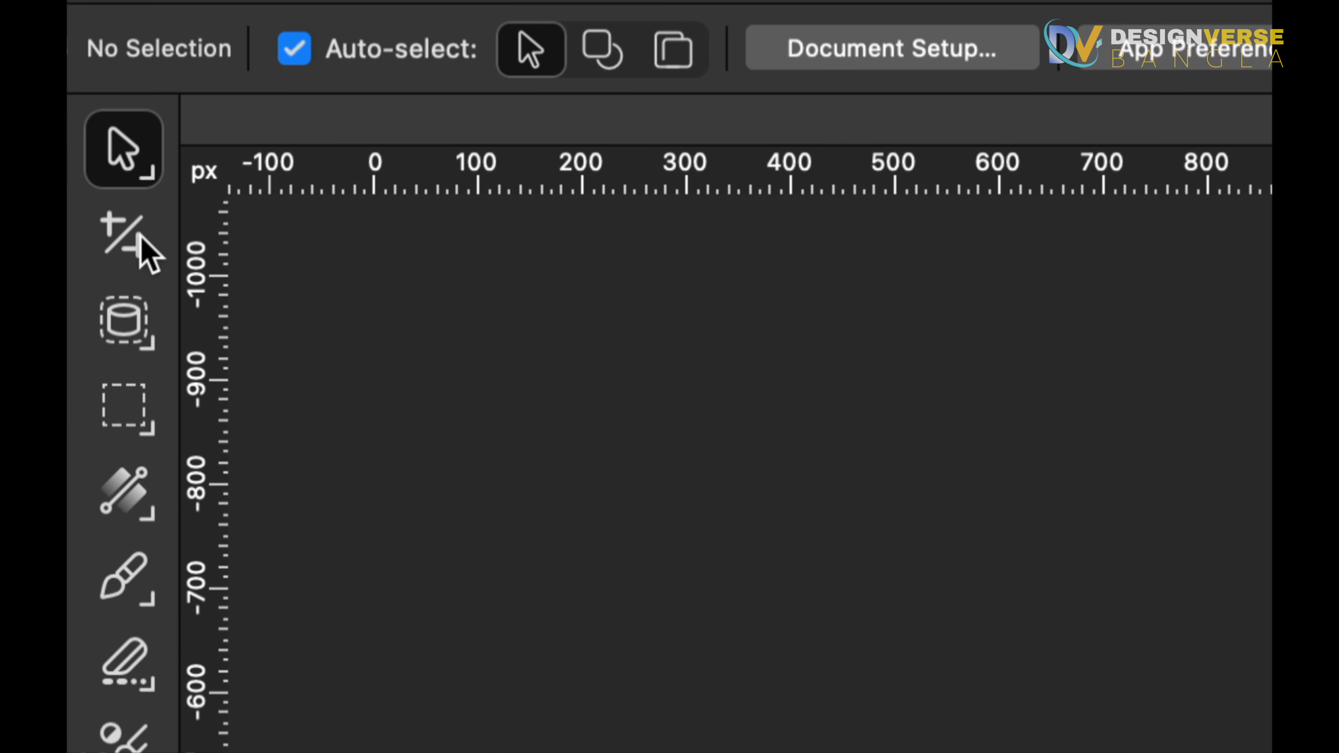
Open the fill, brush, erase and adjustment brush tool flyouts to inspect the grouped tools
left_click(152, 523)
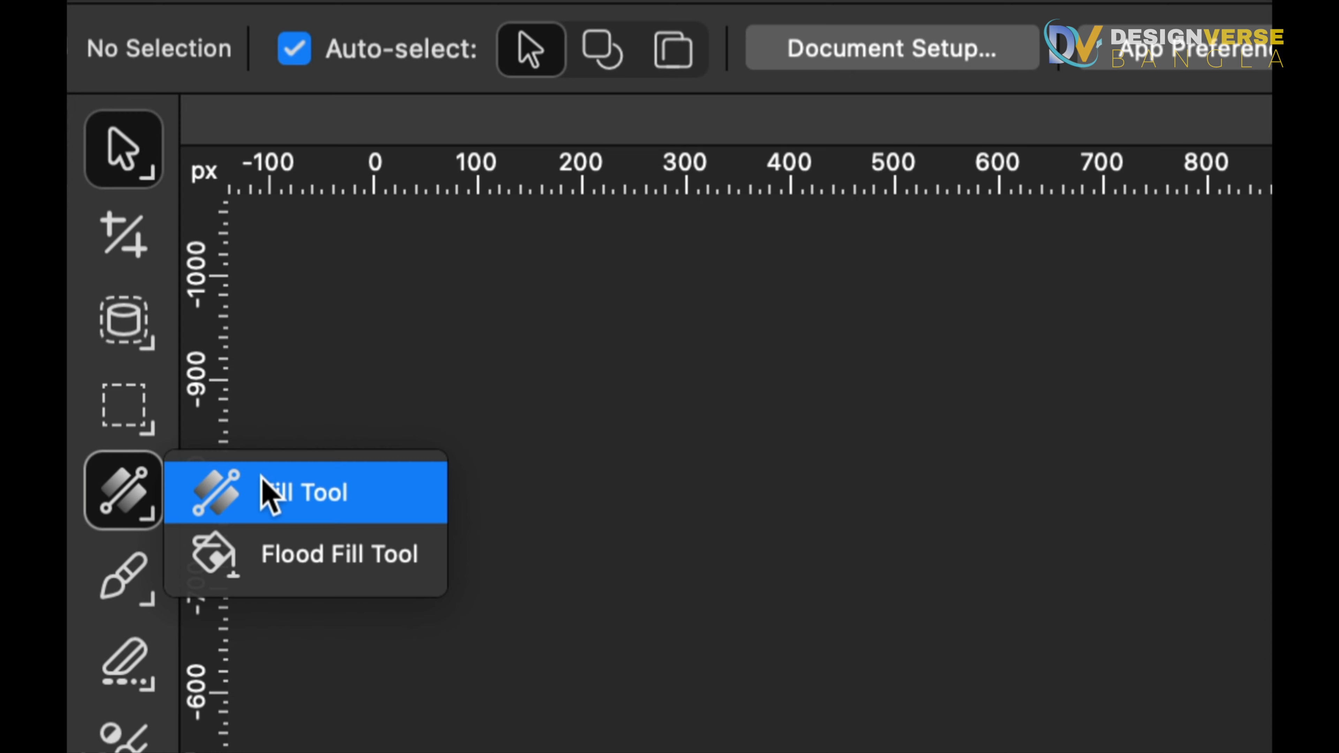
left_click(141, 599)
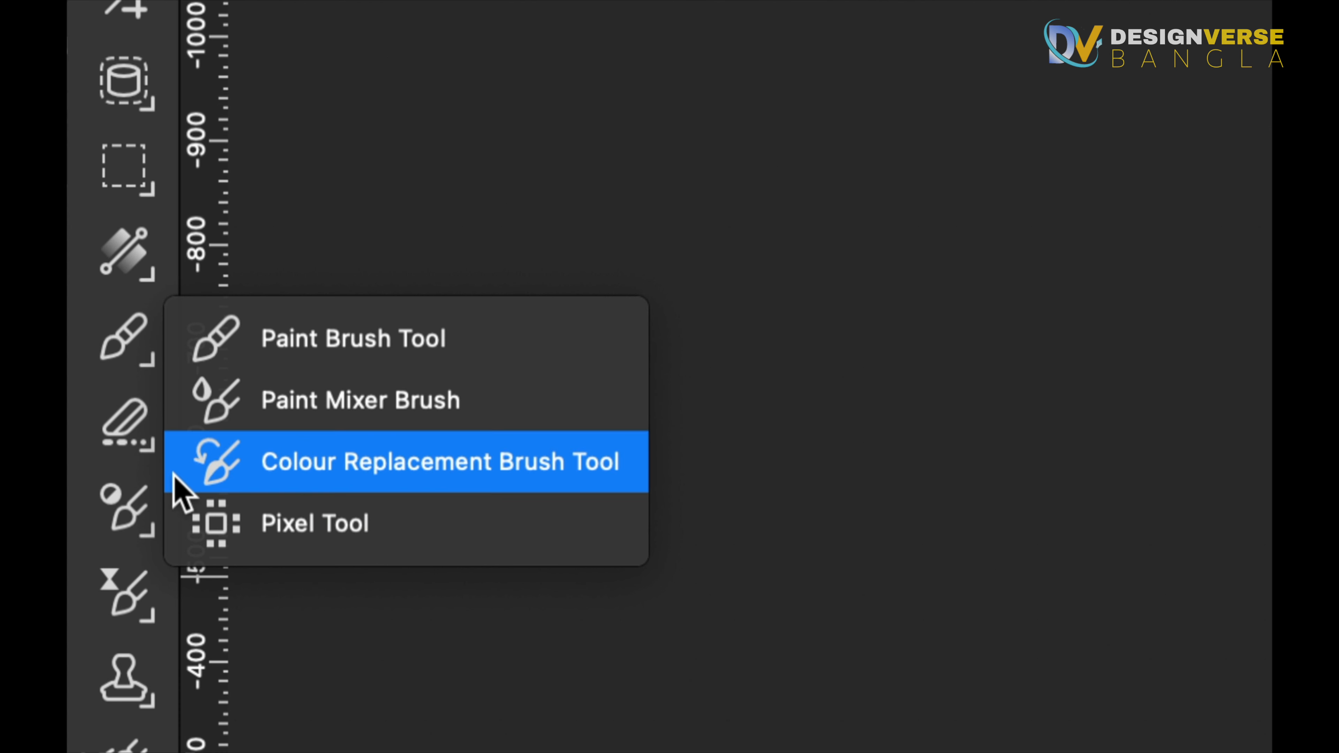
left_click(125, 440)
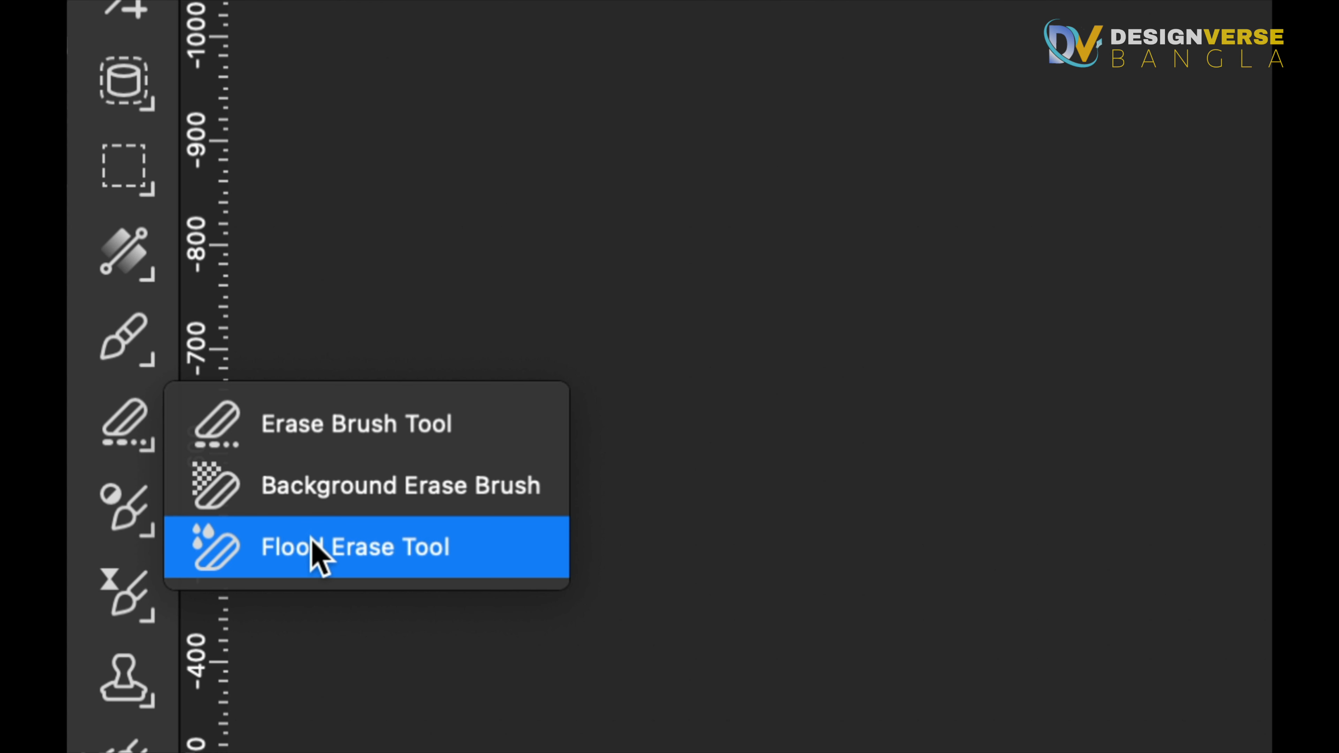
left_click(138, 528)
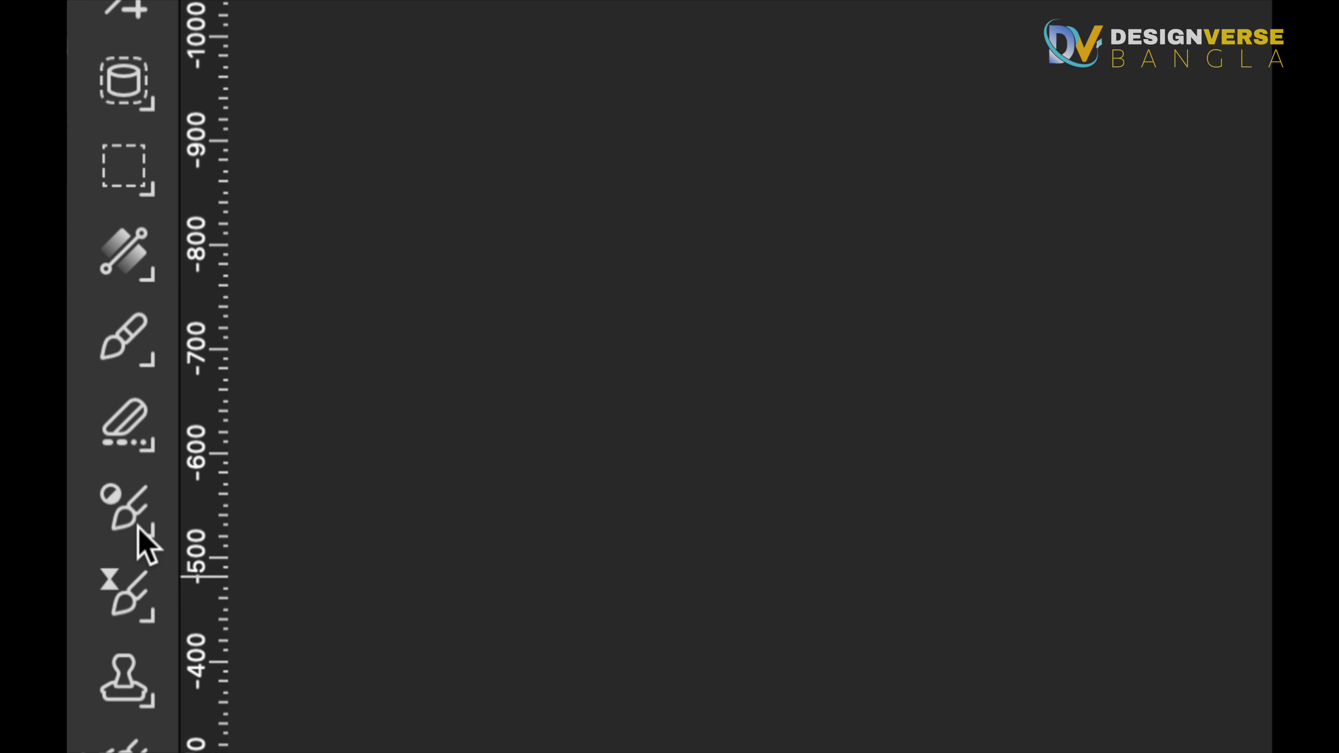
left_click(138, 528)
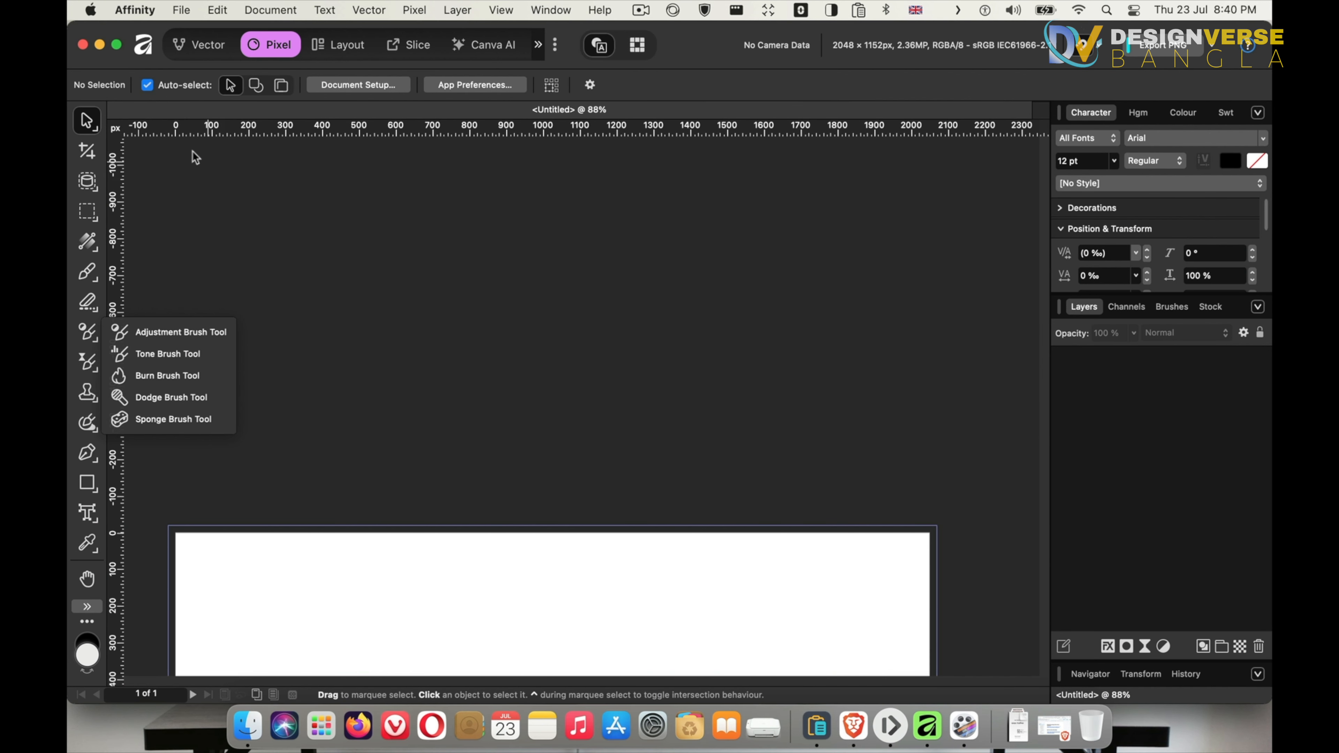
Select the Crop, Paint Brush, Fill and Inpainting Brush tools in turn to view their context options
left_click(87, 153)
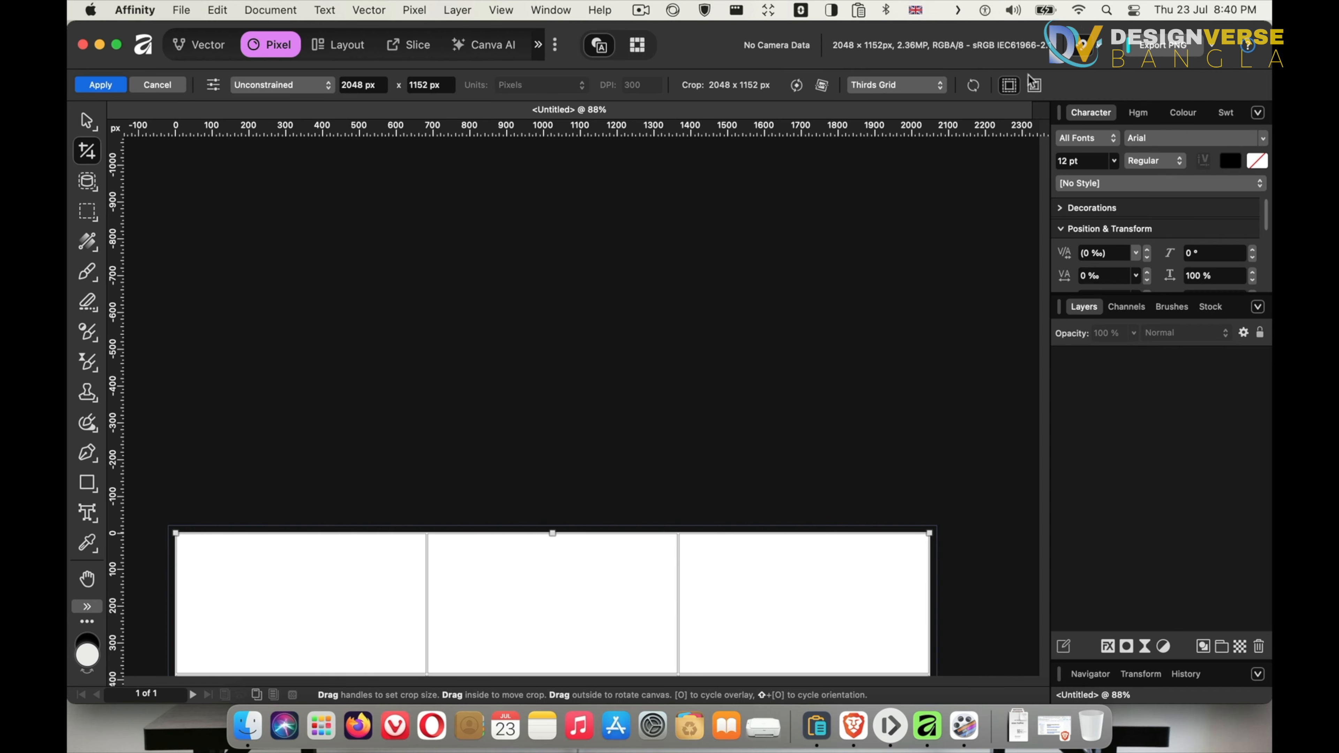
left_click(86, 272)
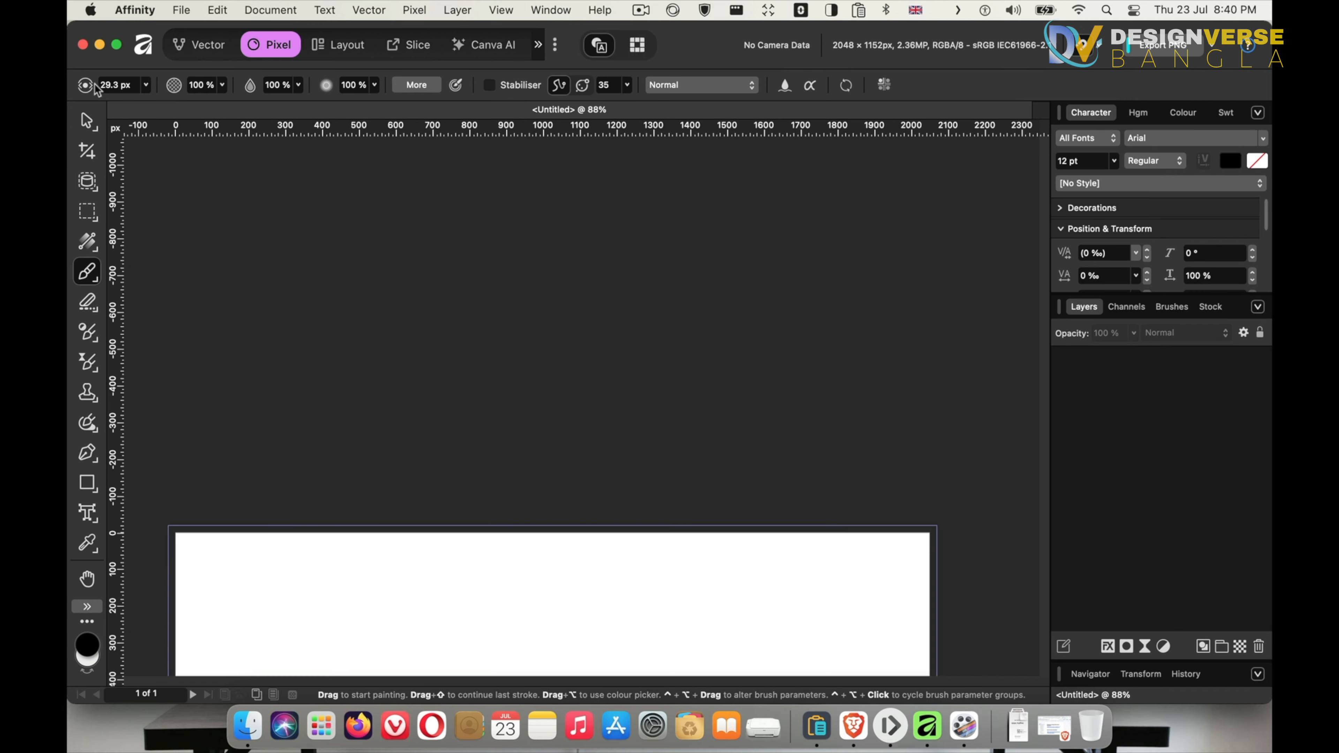
left_click(88, 242)
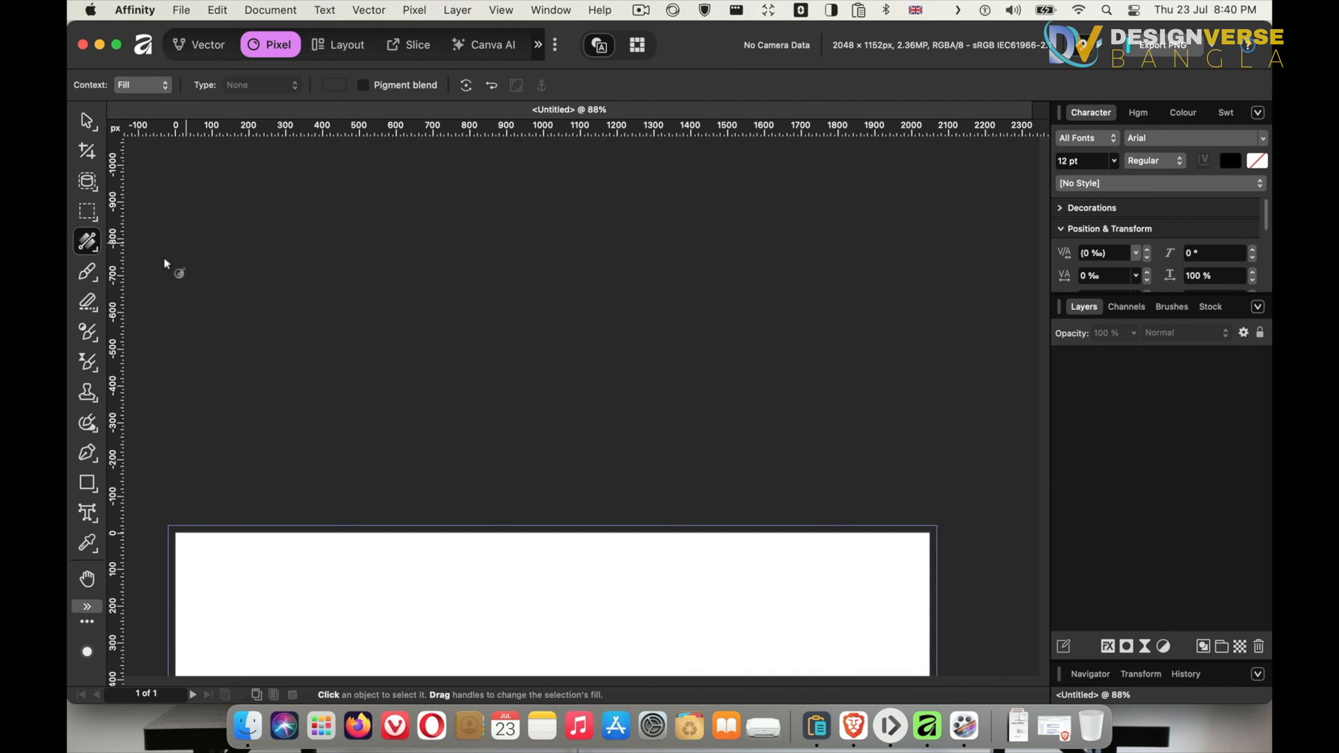
left_click(89, 398)
left_click(90, 428)
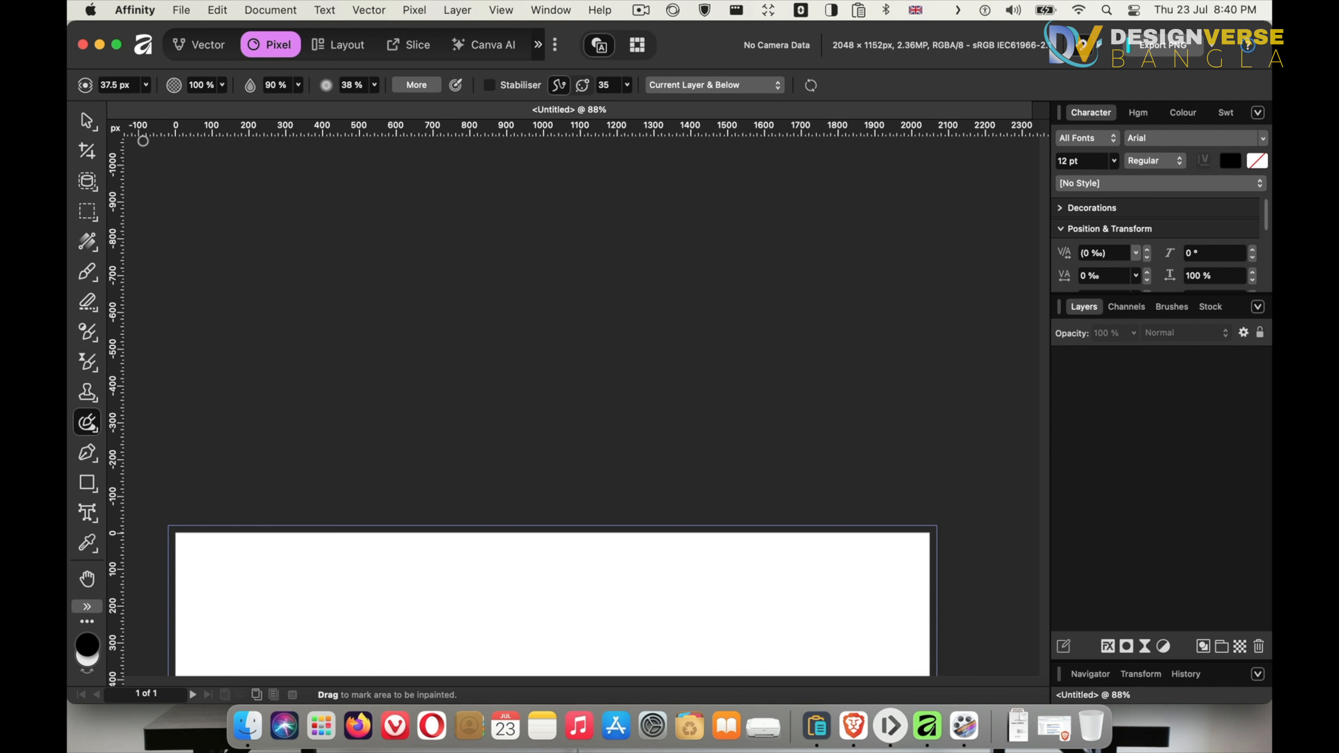
Select the Pen, Artistic Text, Colour Picker and Move tools in turn to view their context options
left_click(87, 453)
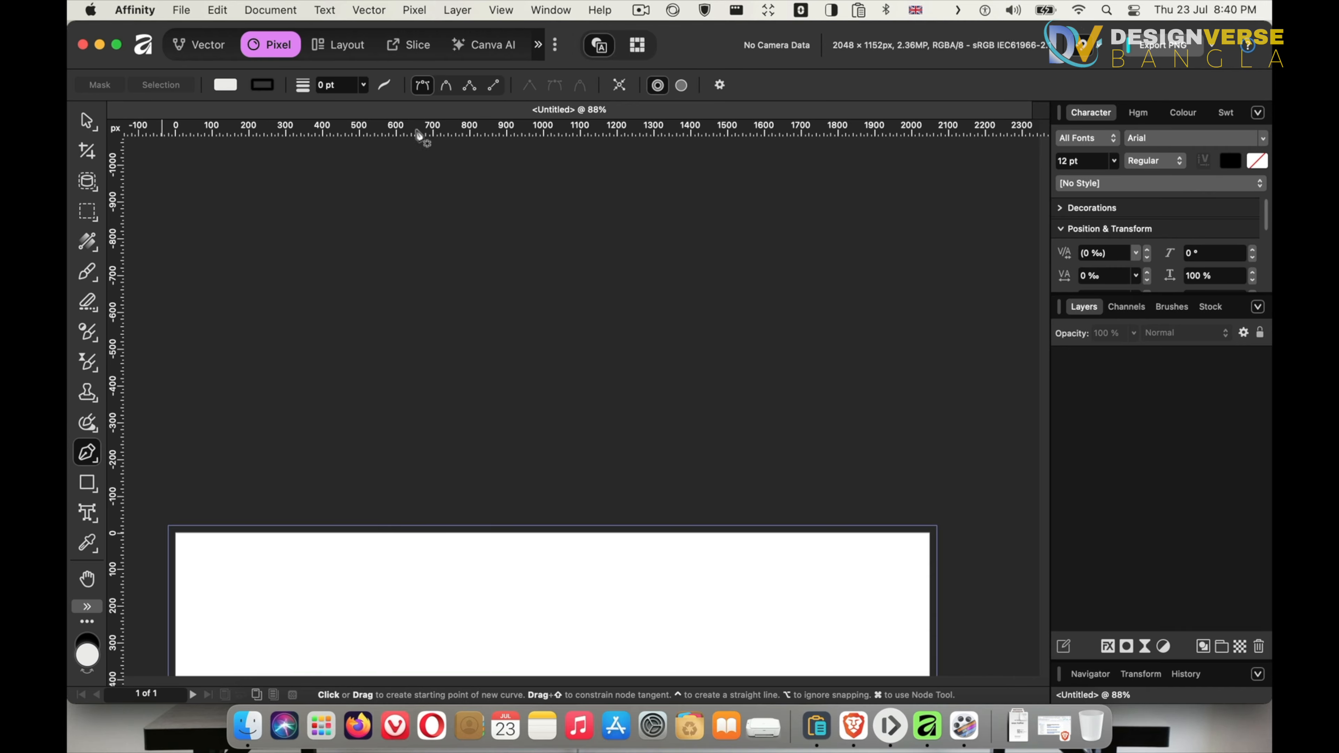
left_click(84, 521)
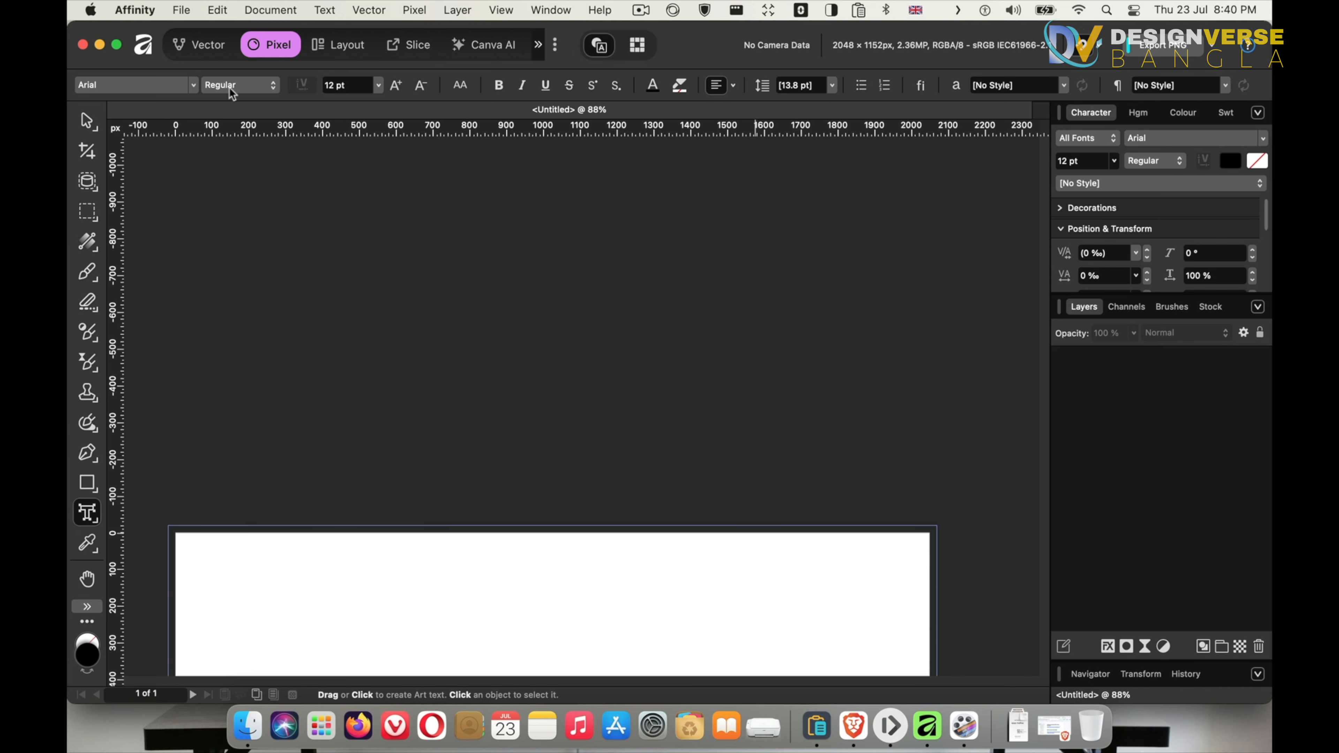
left_click(87, 542)
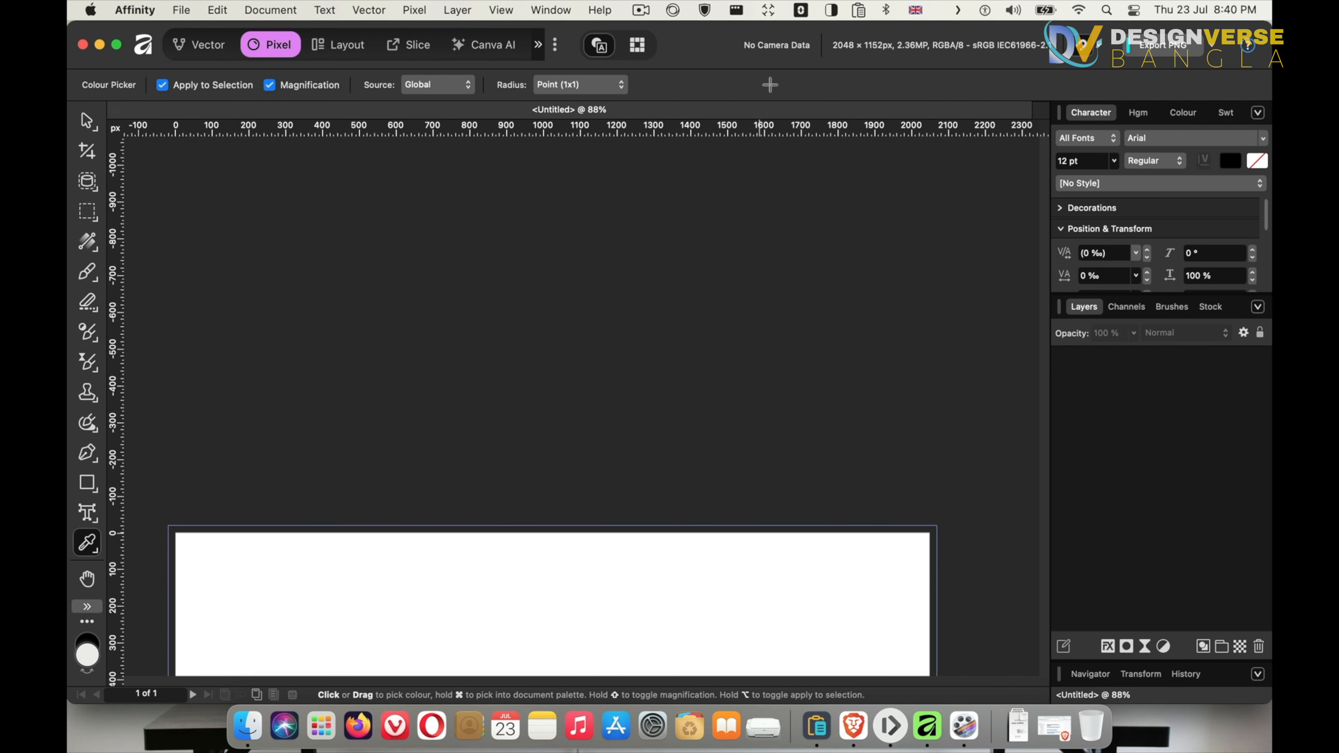
left_click(86, 124)
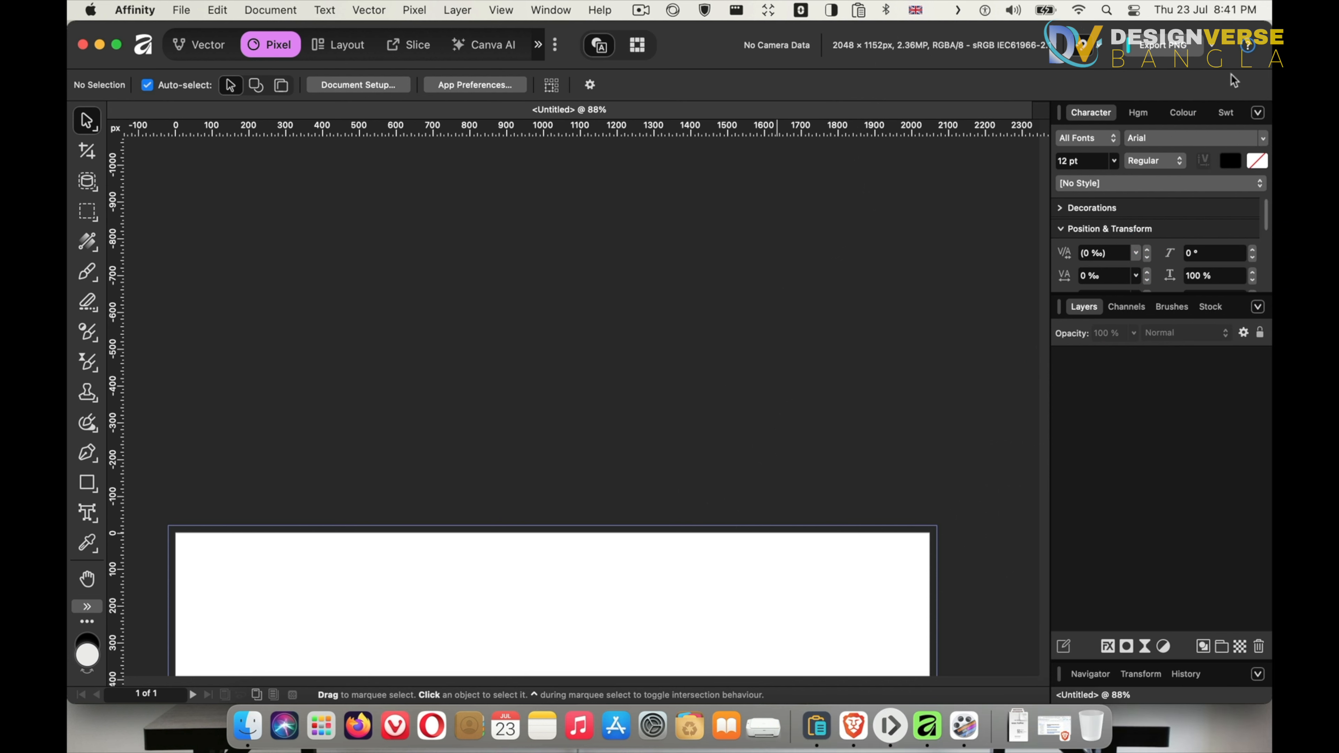
Switch between the Layout, Vector and Pixel studios to compare their tools and panels
left_click(341, 46)
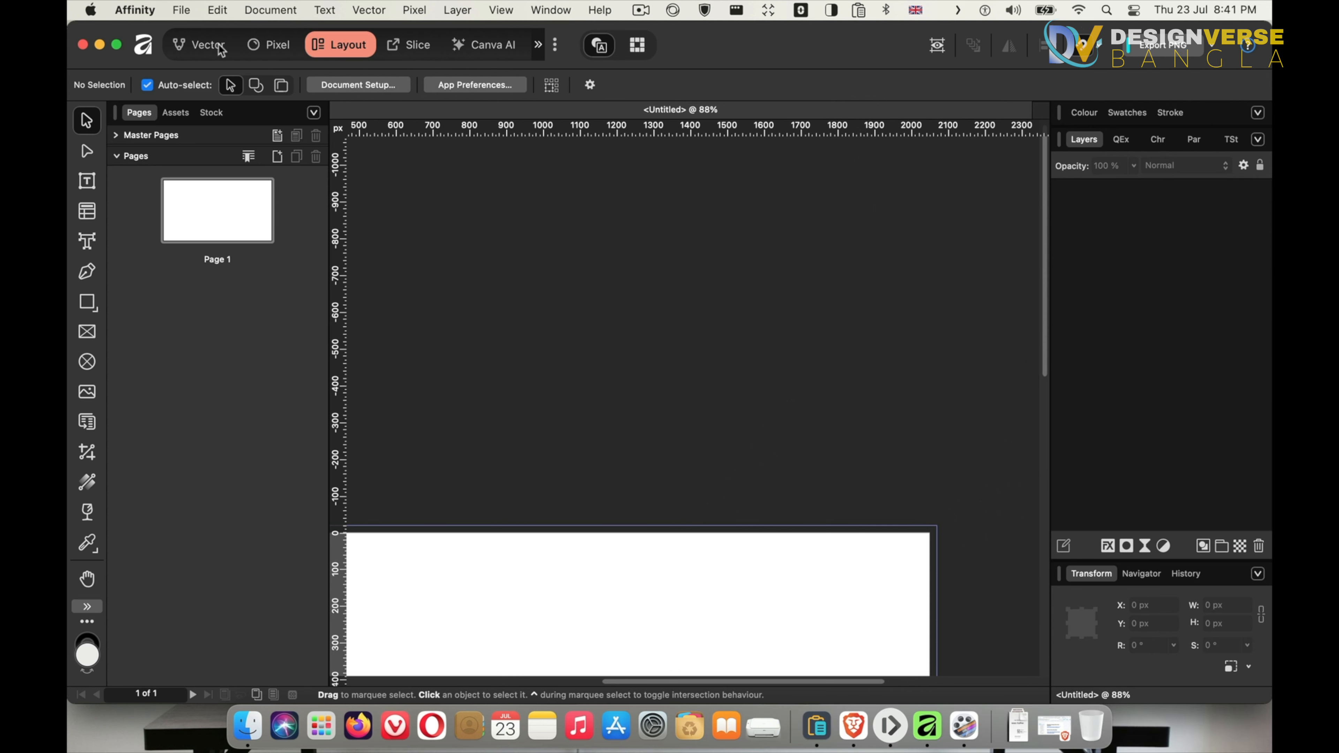
left_click(221, 51)
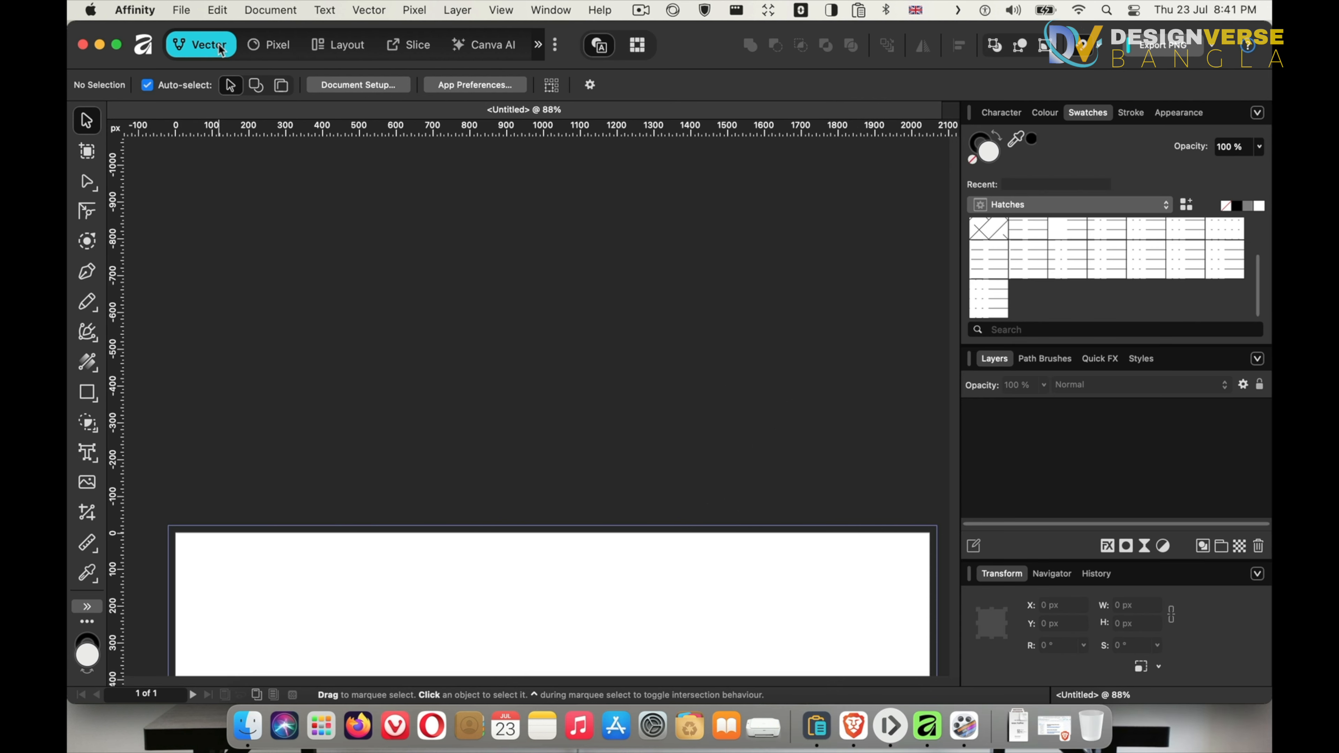
left_click(318, 51)
left_click(274, 47)
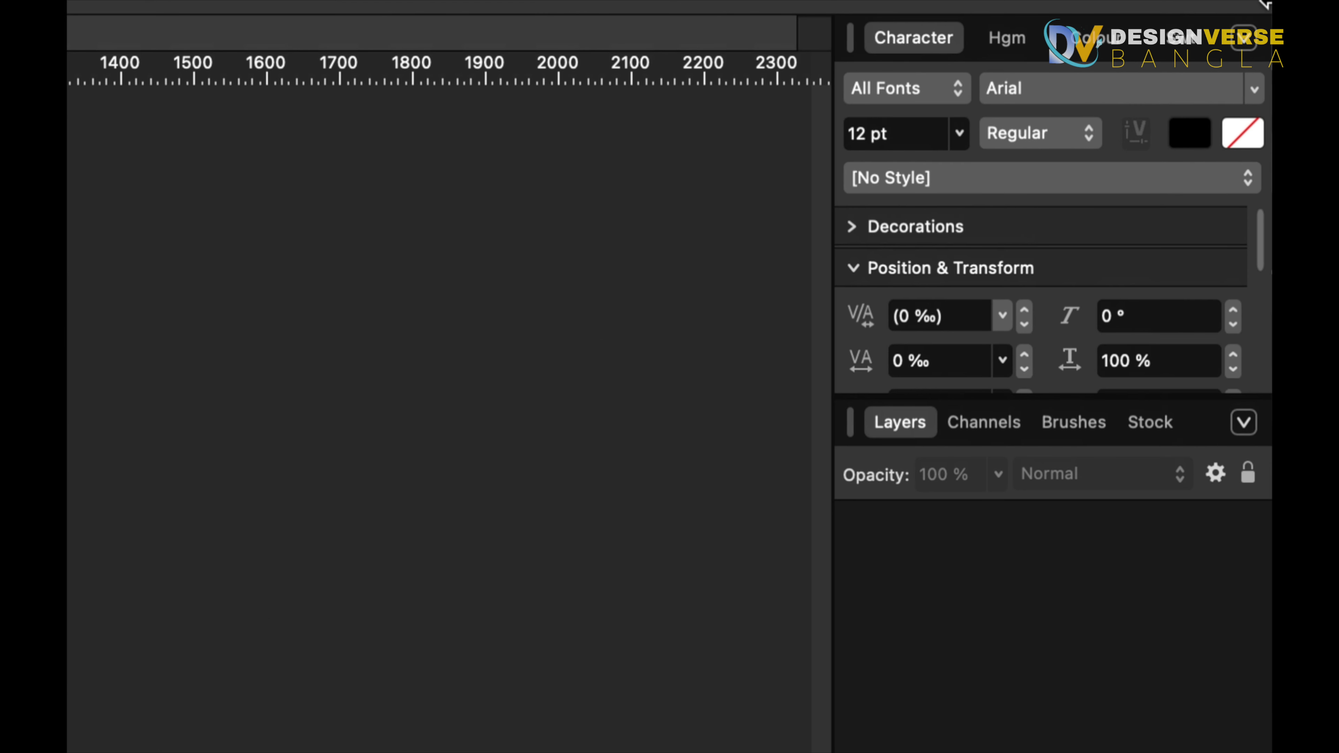
View the Histogram, Colour and Swatches panels in the upper panel group
left_click(1003, 49)
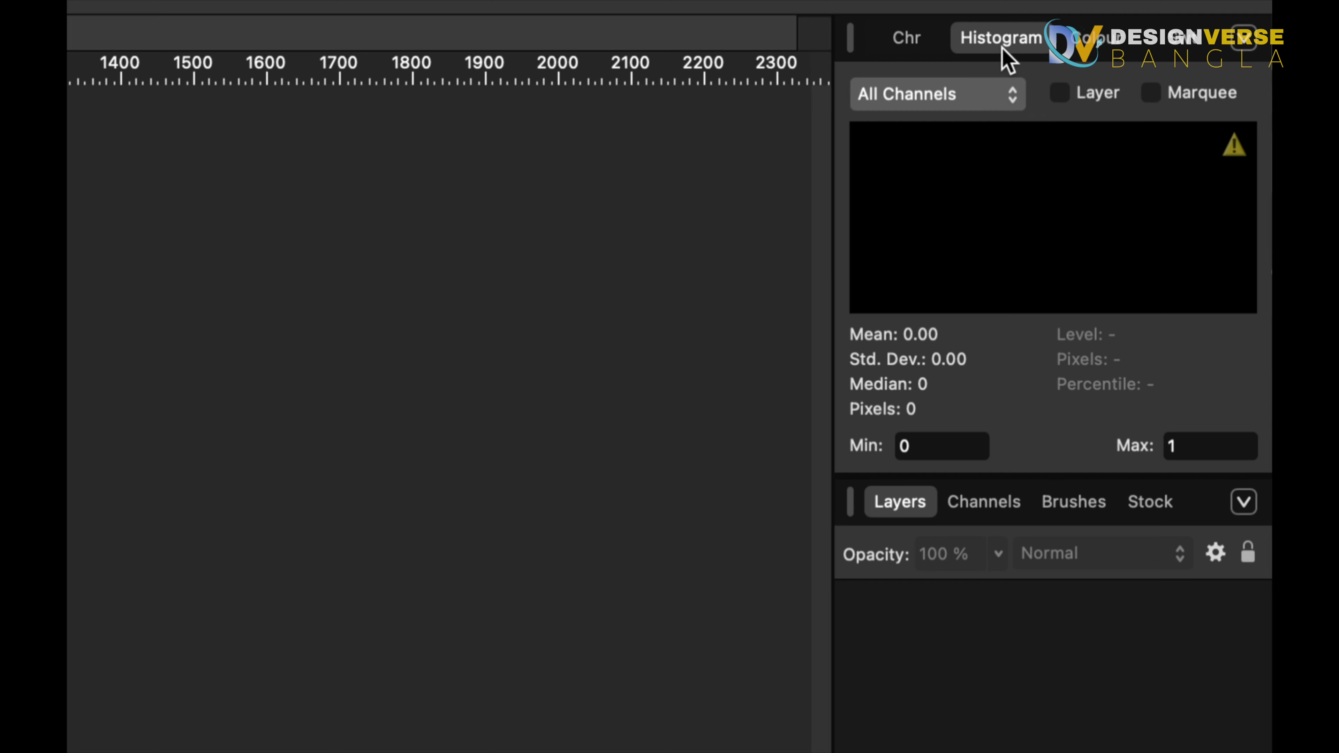
left_click(1096, 38)
left_click(1193, 42)
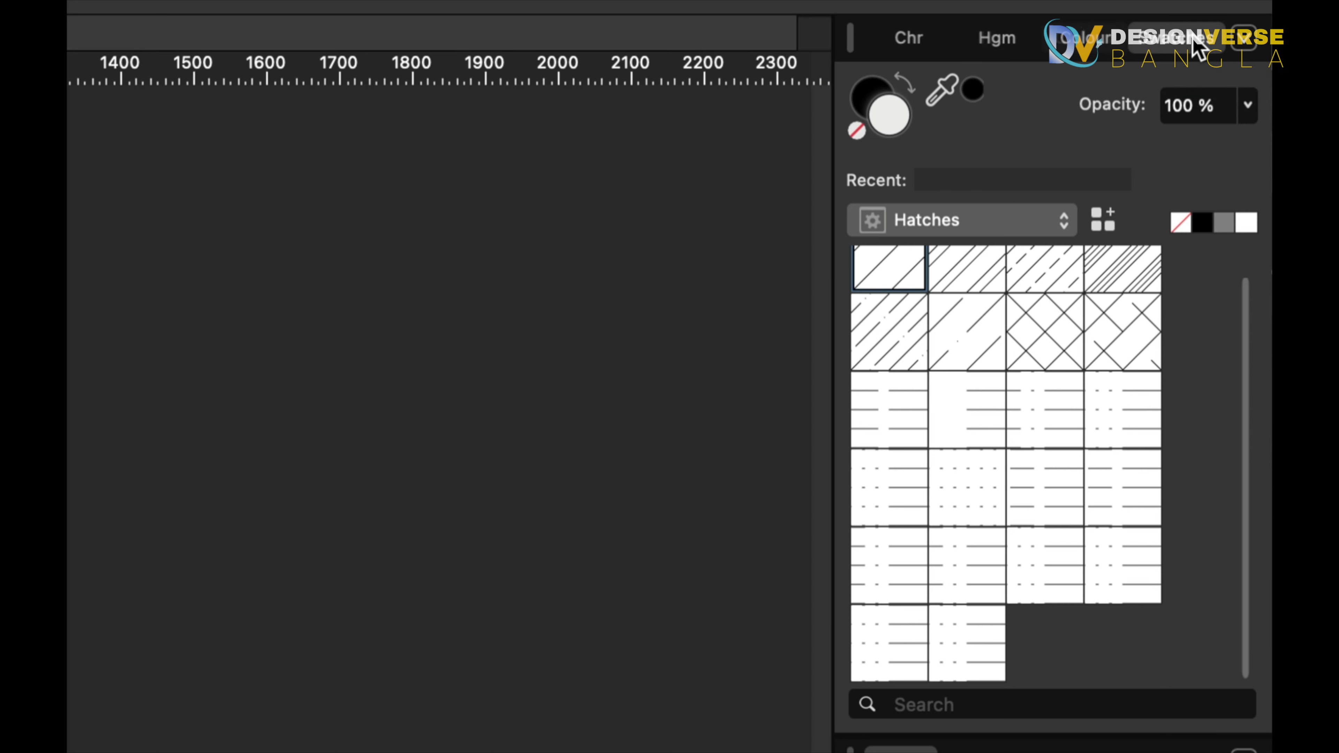
Switch the swatches palette to Resource Boy Green Gradients after trying the 80s Gradients and Hatches palettes
left_click(972, 223)
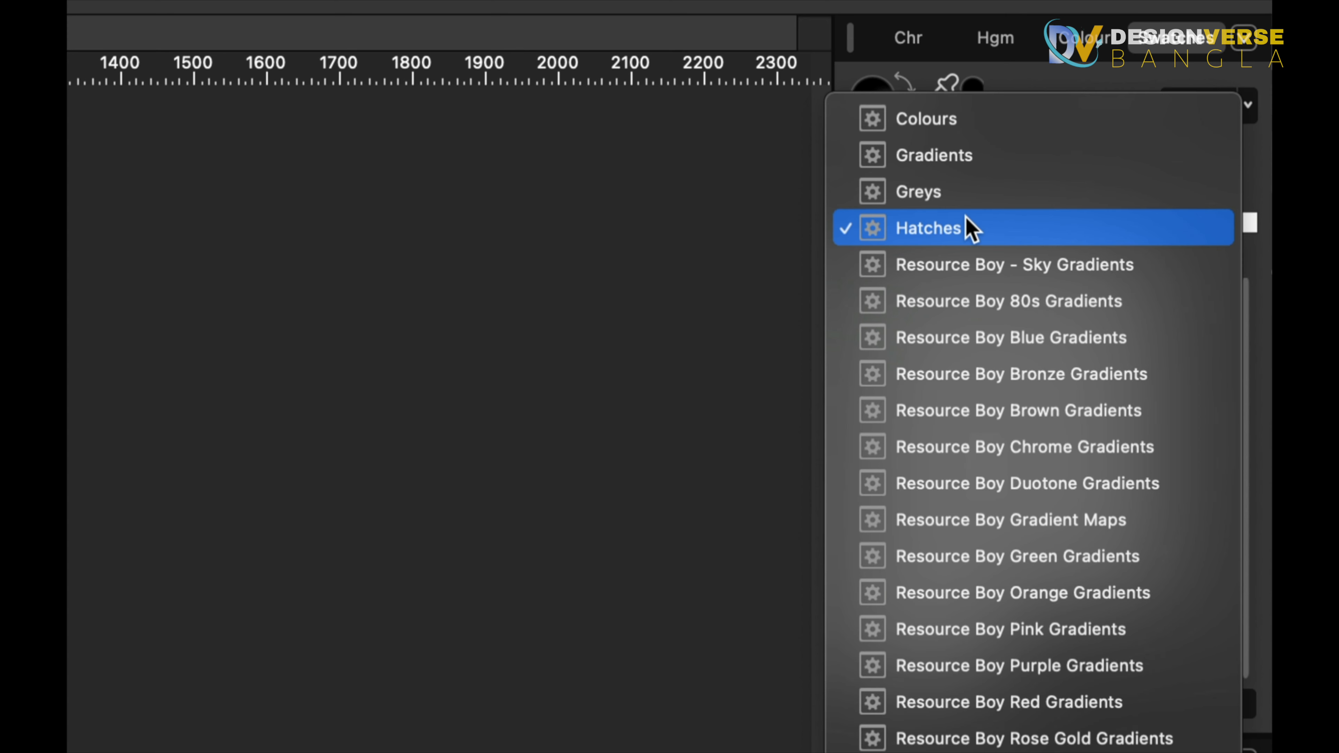
left_click(963, 300)
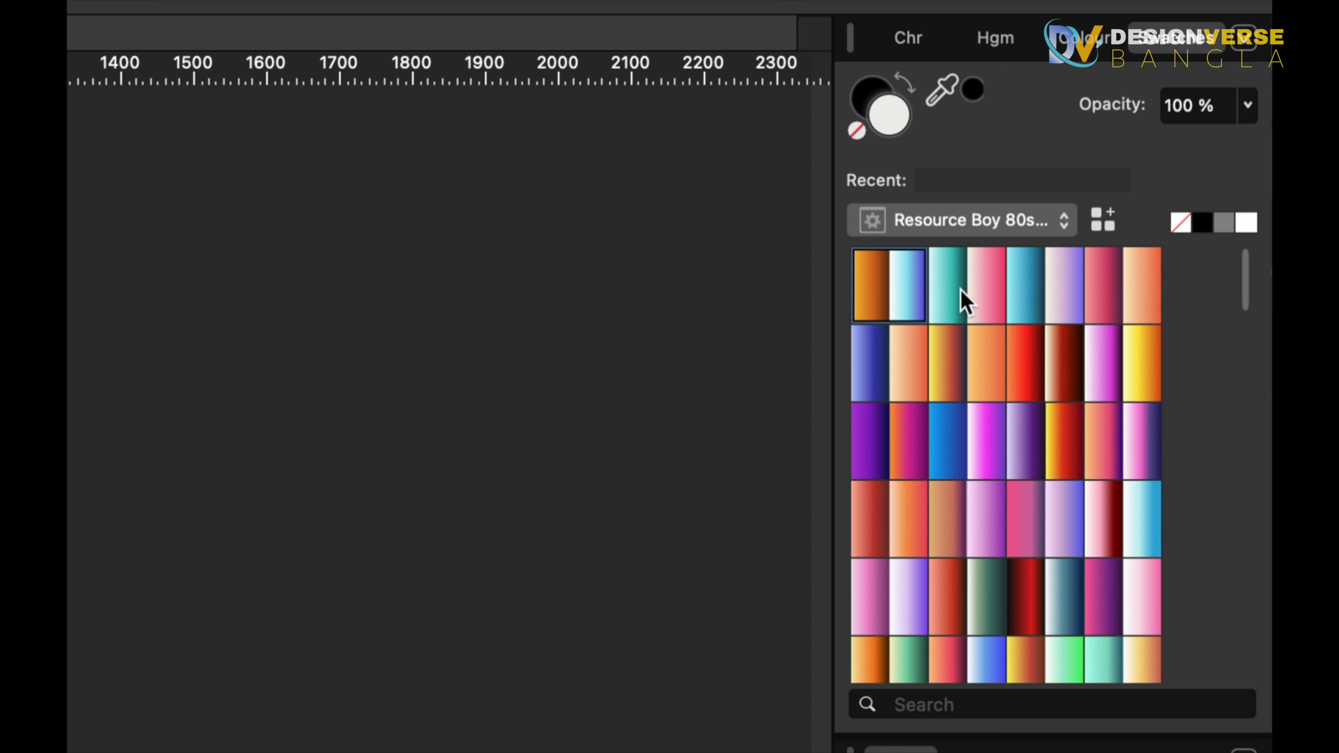
left_click(971, 226)
left_click(939, 160)
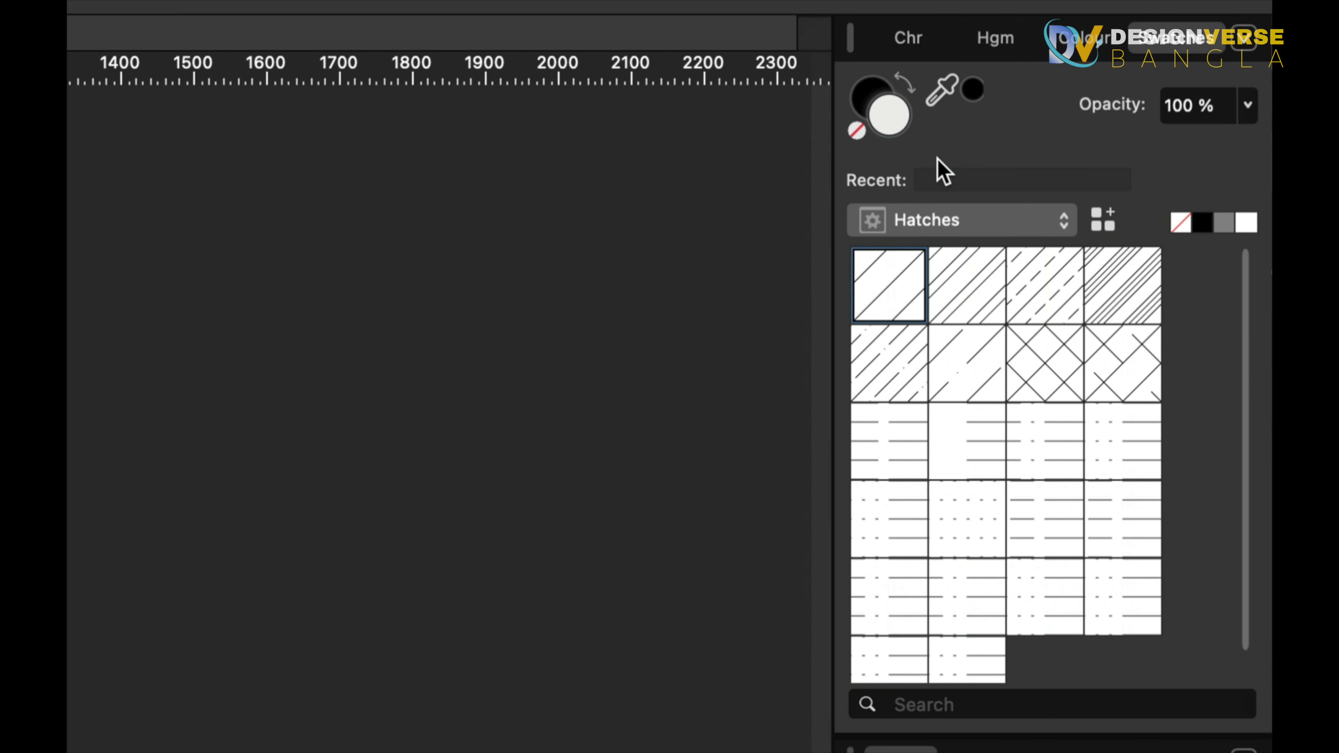
left_click(1002, 228)
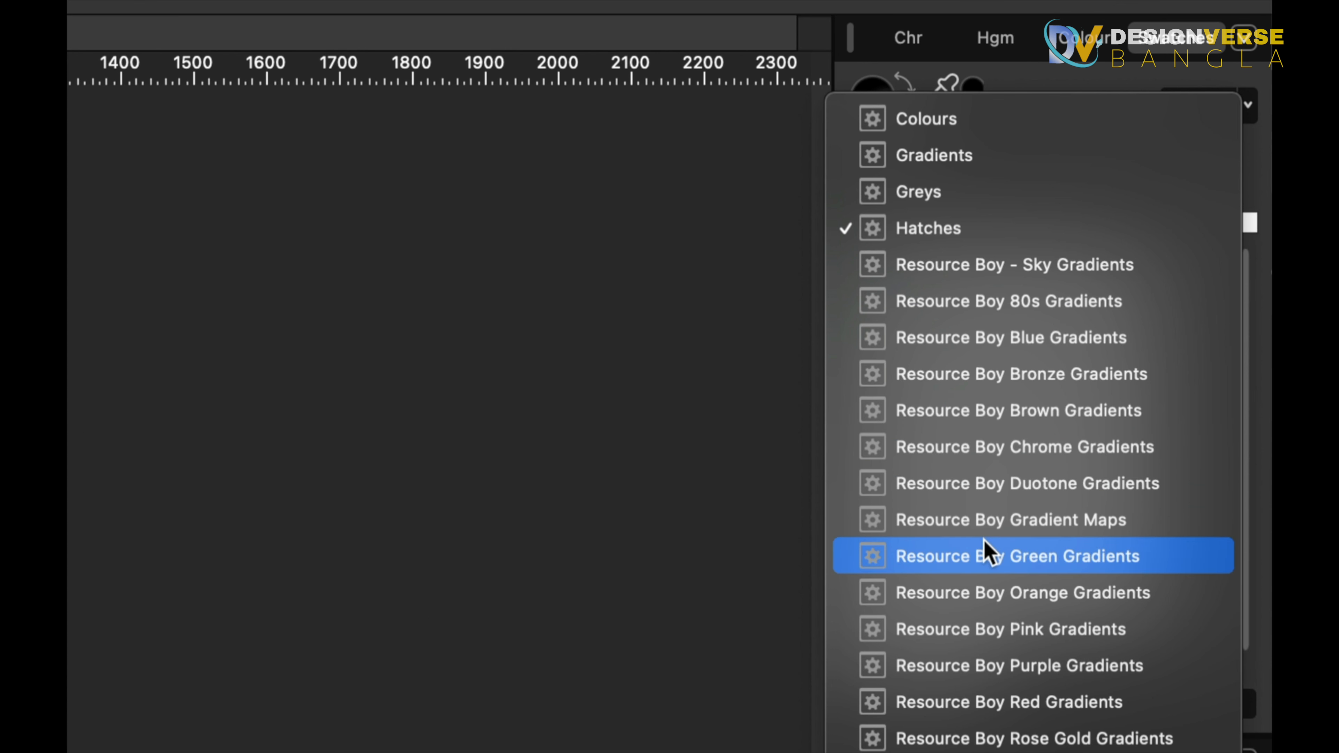
left_click(985, 554)
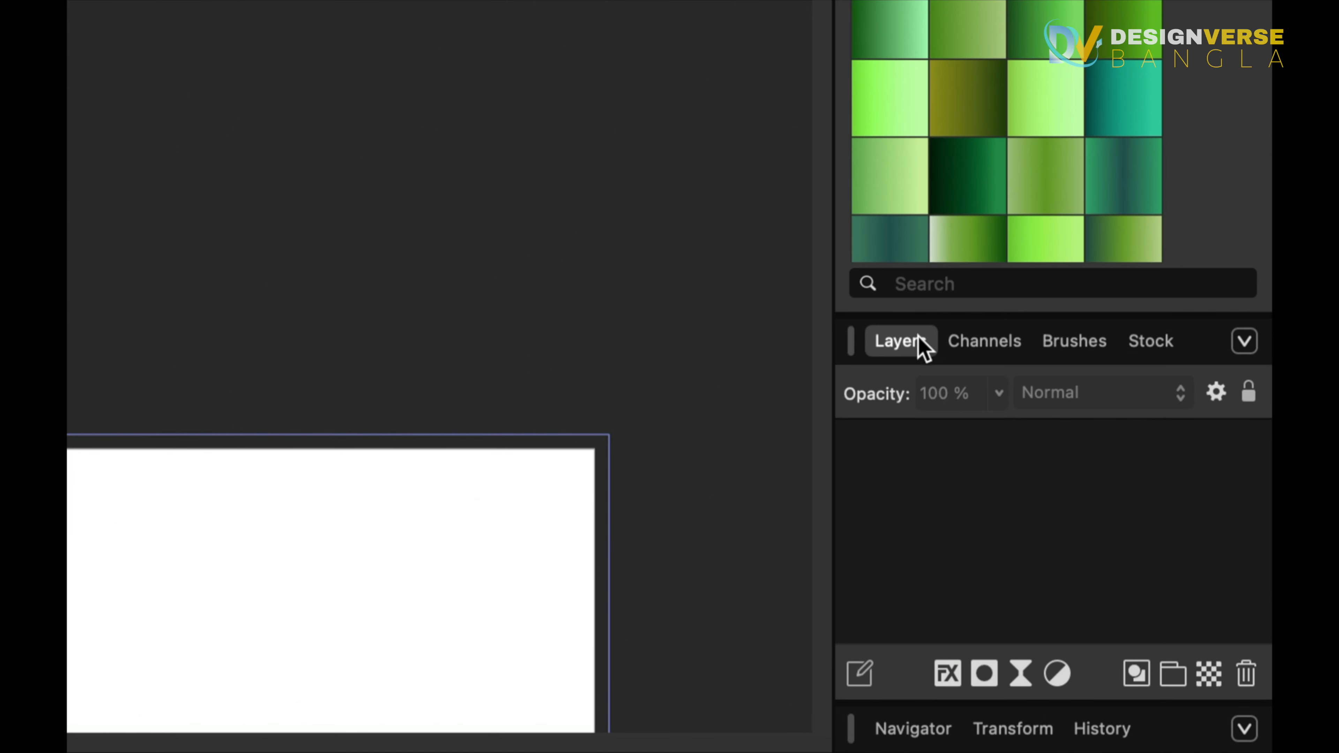
Browse the Channels, Brushes and Stock panels, then return to the Layers panel
left_click(994, 348)
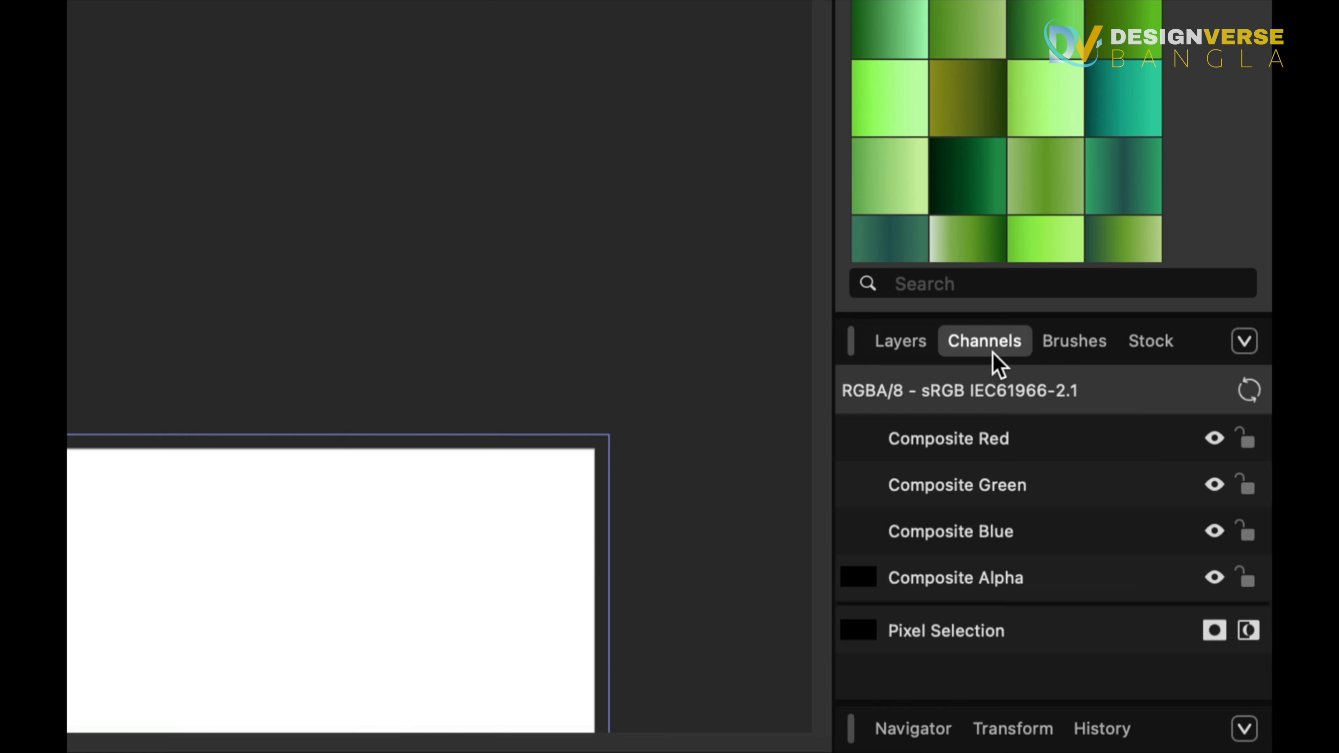
left_click(1056, 348)
left_click(1158, 340)
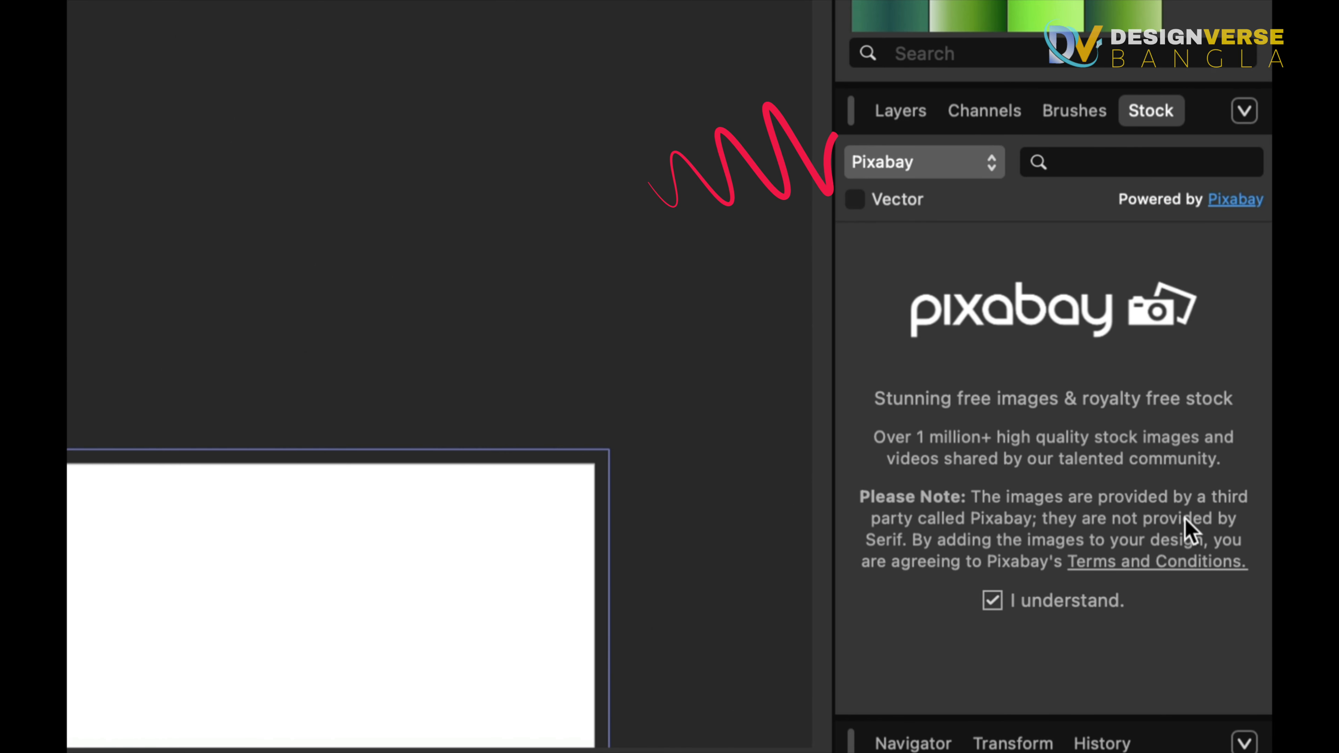
left_click(900, 122)
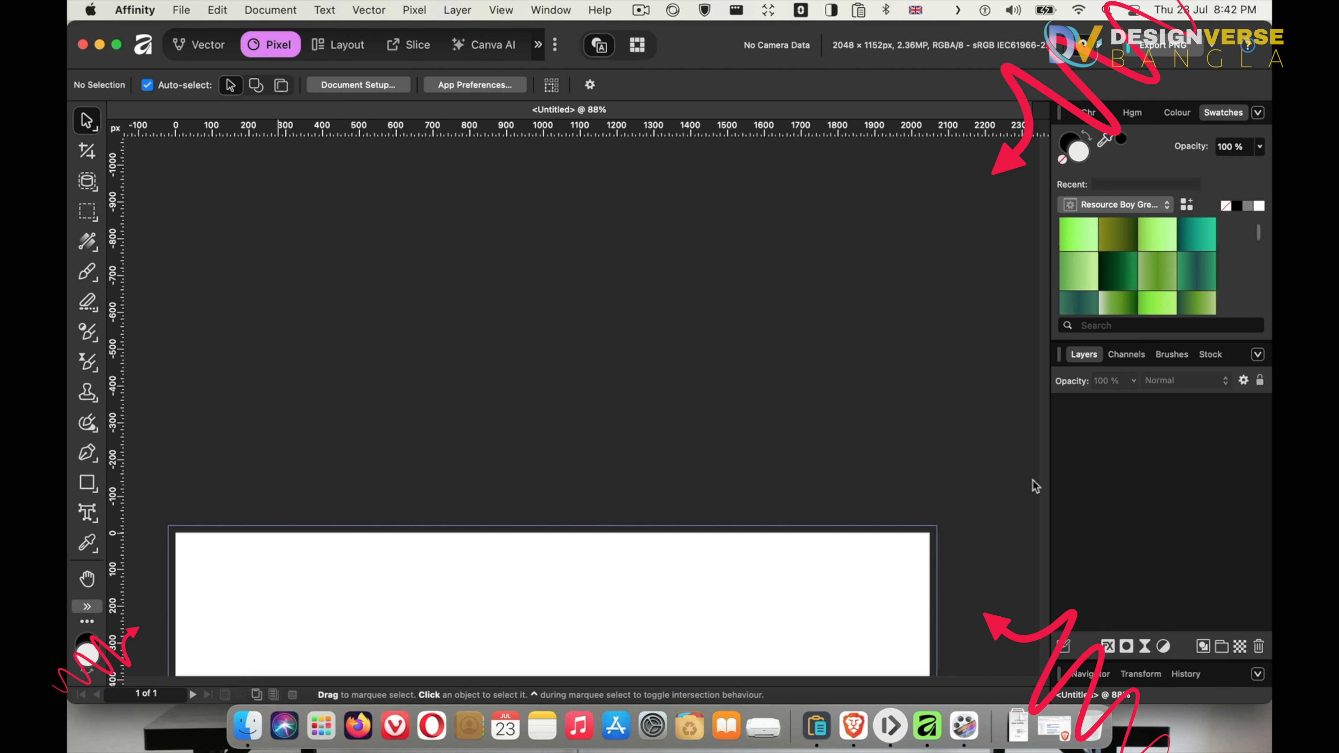
Cycle through the Vector, Pixel, Layout, Slice and Canva AI studios and open the hidden studio overflow
key("super+1")
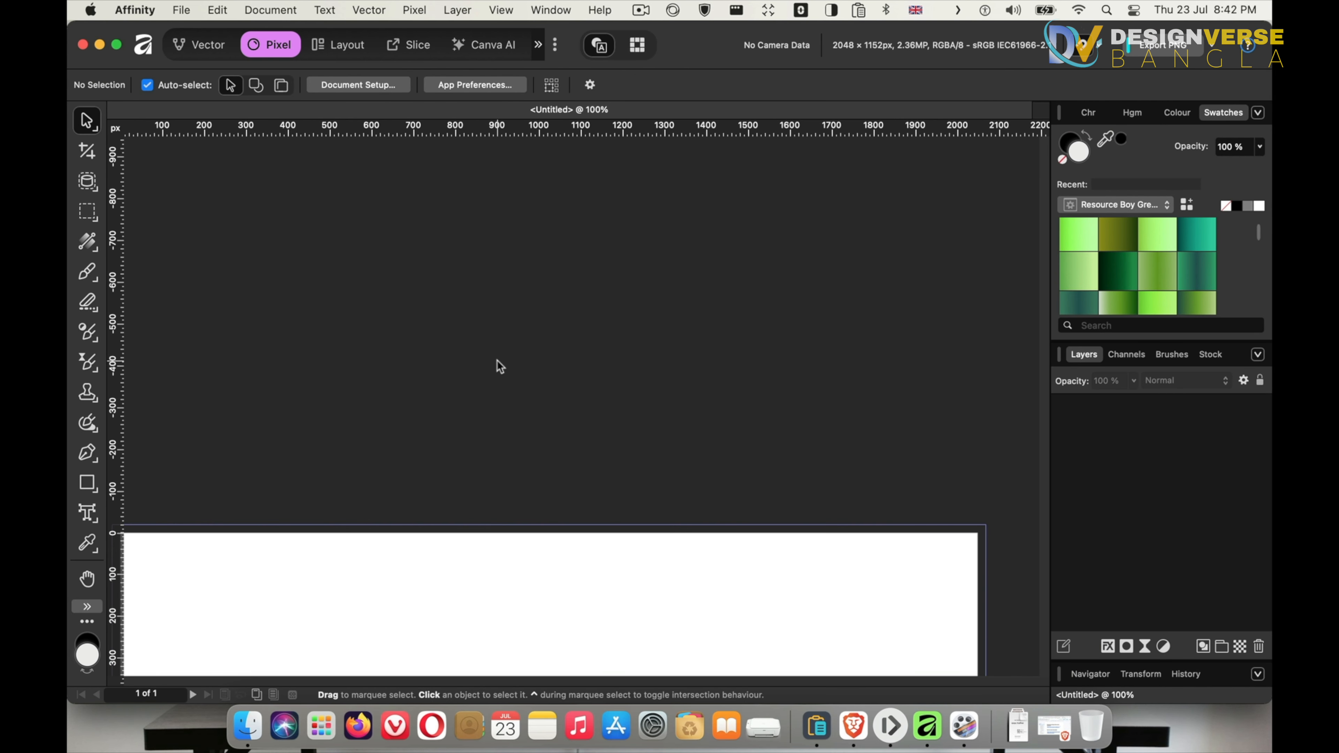
key("super+0")
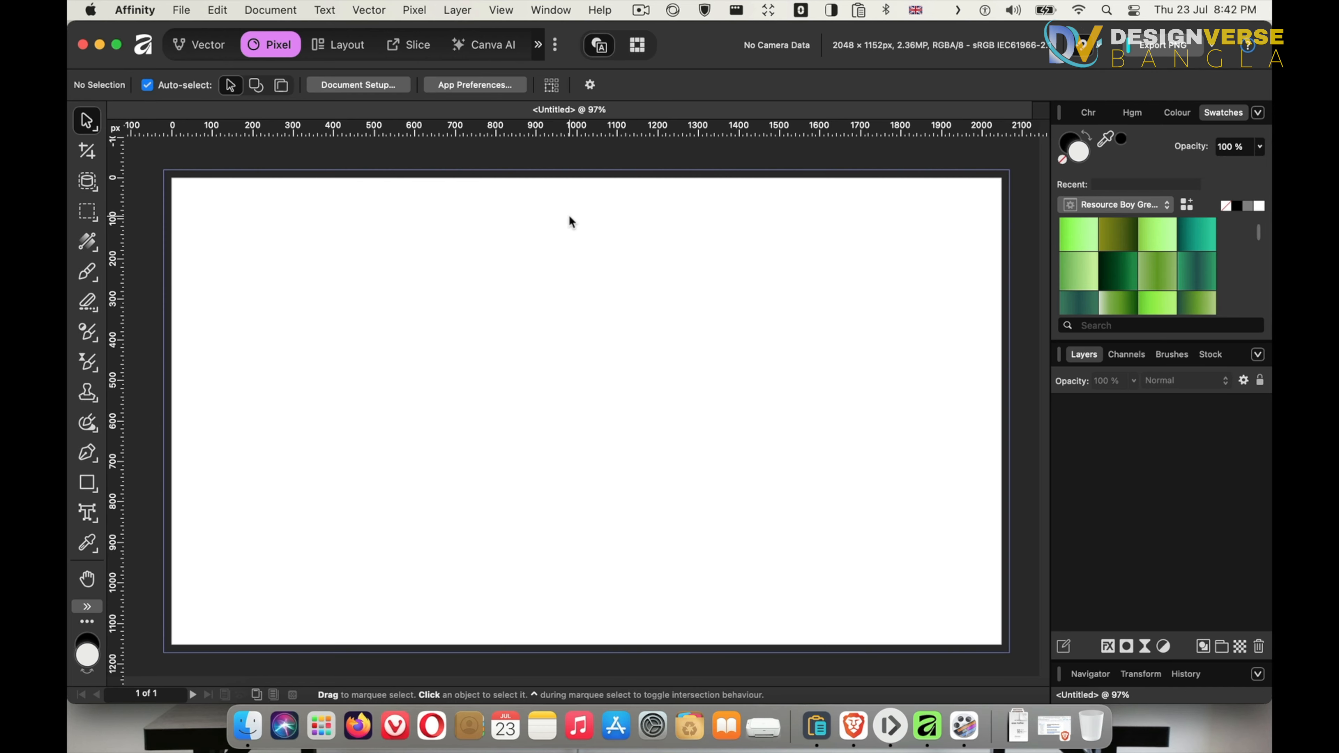
left_click(198, 46)
left_click(279, 45)
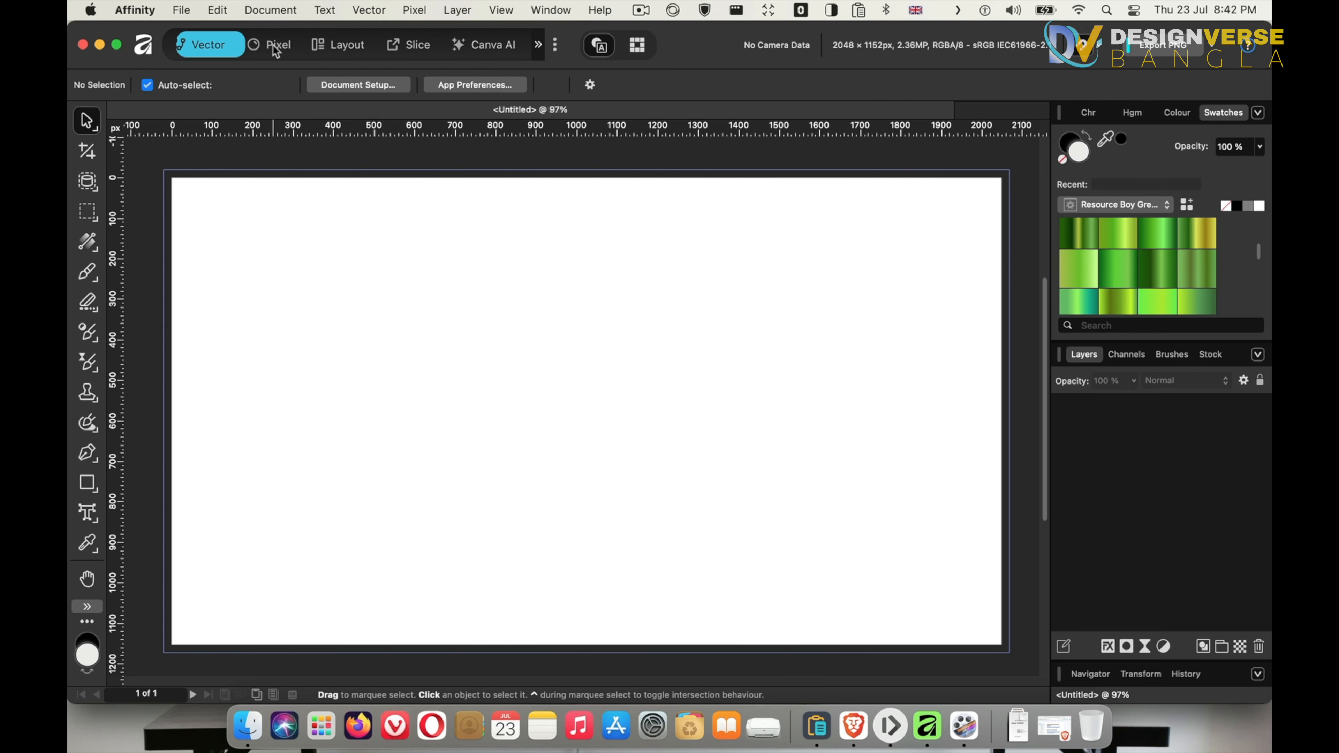
left_click(347, 46)
left_click(415, 46)
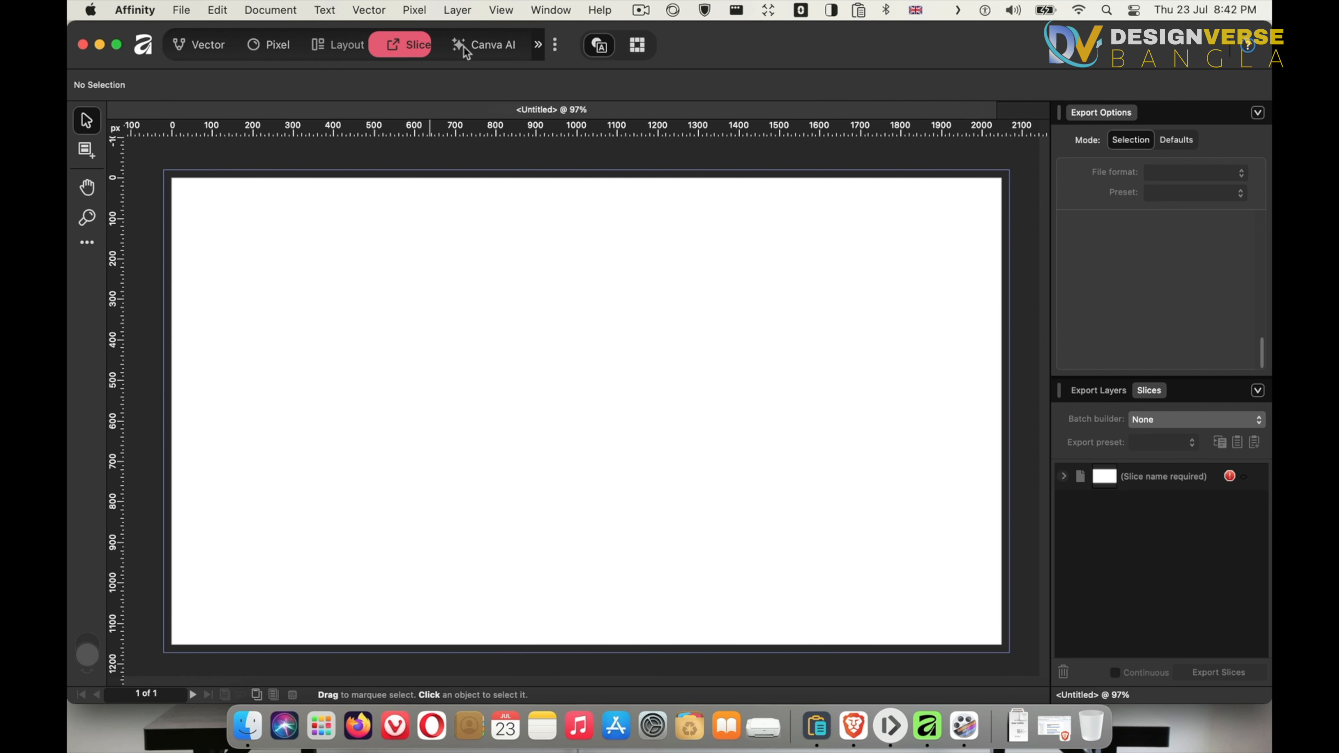
left_click(472, 45)
left_click(543, 48)
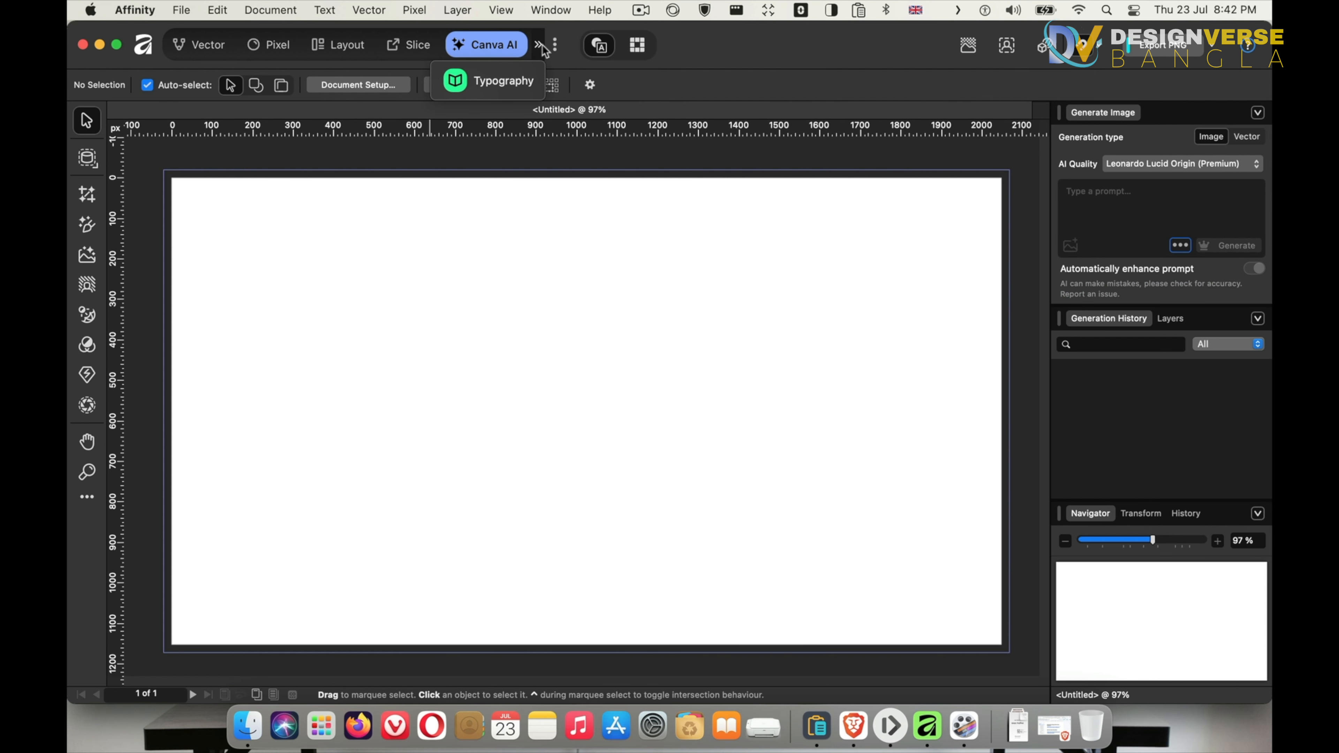
Open the studio list and hide the Canva AI studio, trying the Retouching and Colour Grading toggles
left_click(547, 45)
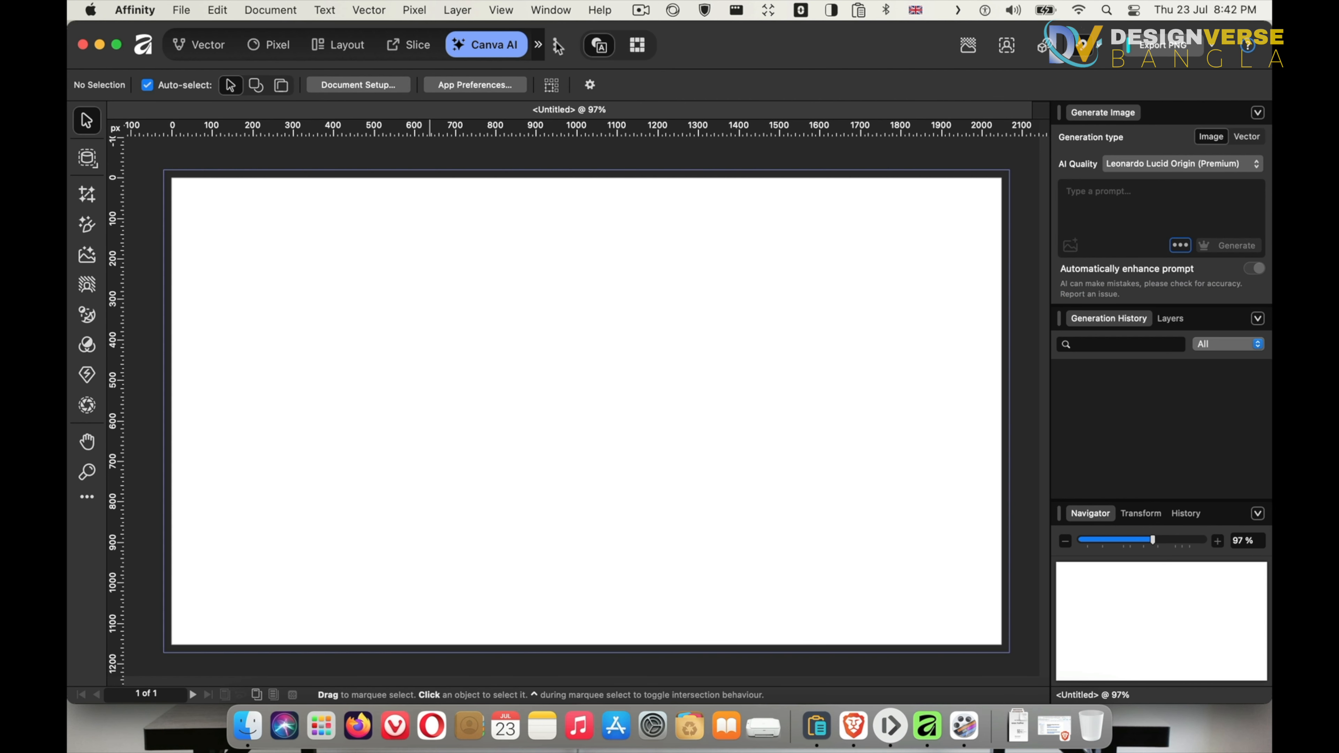
left_click(556, 45)
left_click(528, 215)
left_click(528, 215)
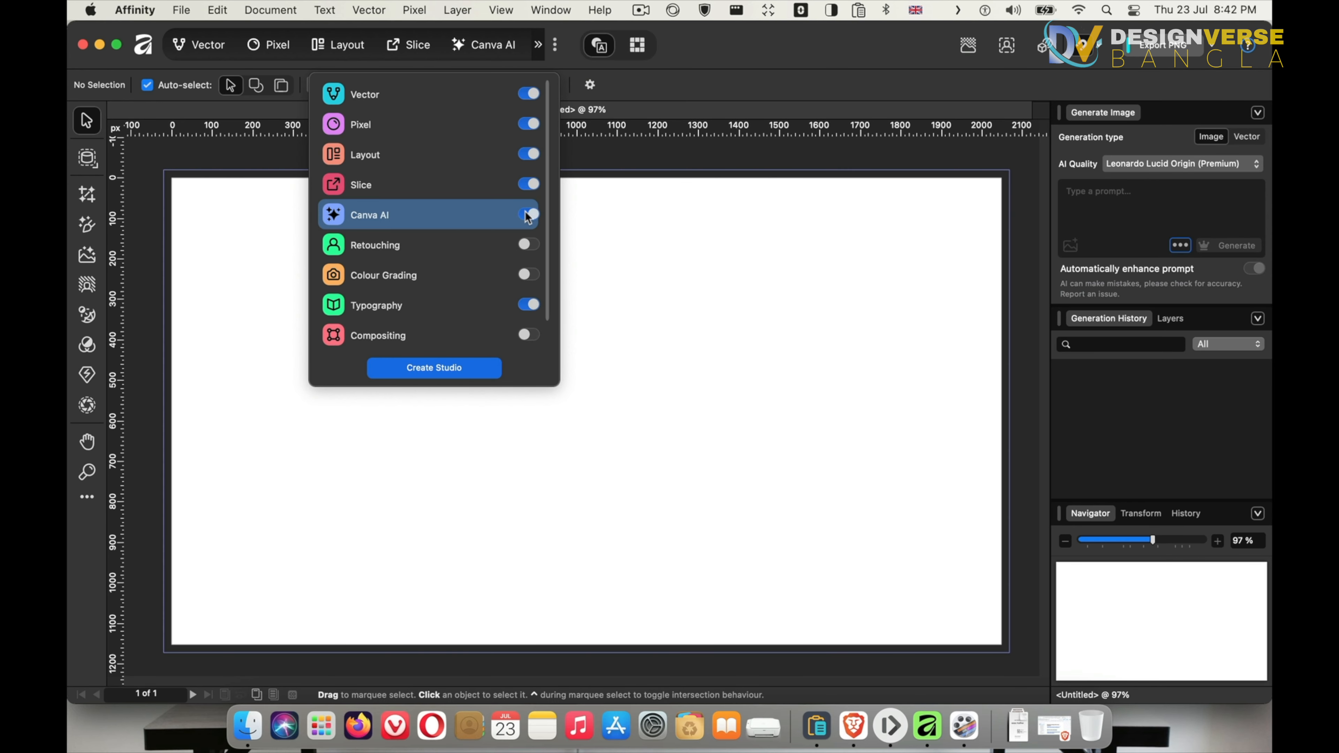
left_click(526, 215)
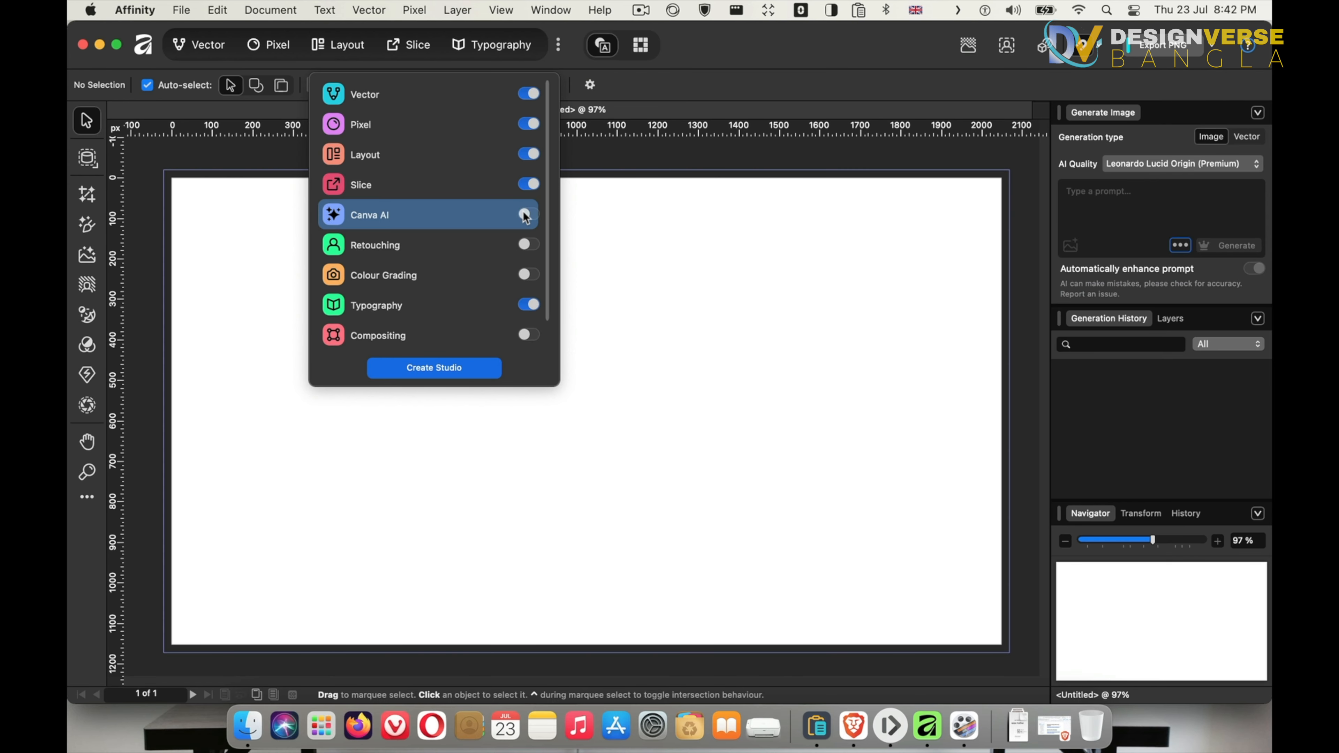
left_click(525, 244)
left_click(527, 245)
left_click(529, 274)
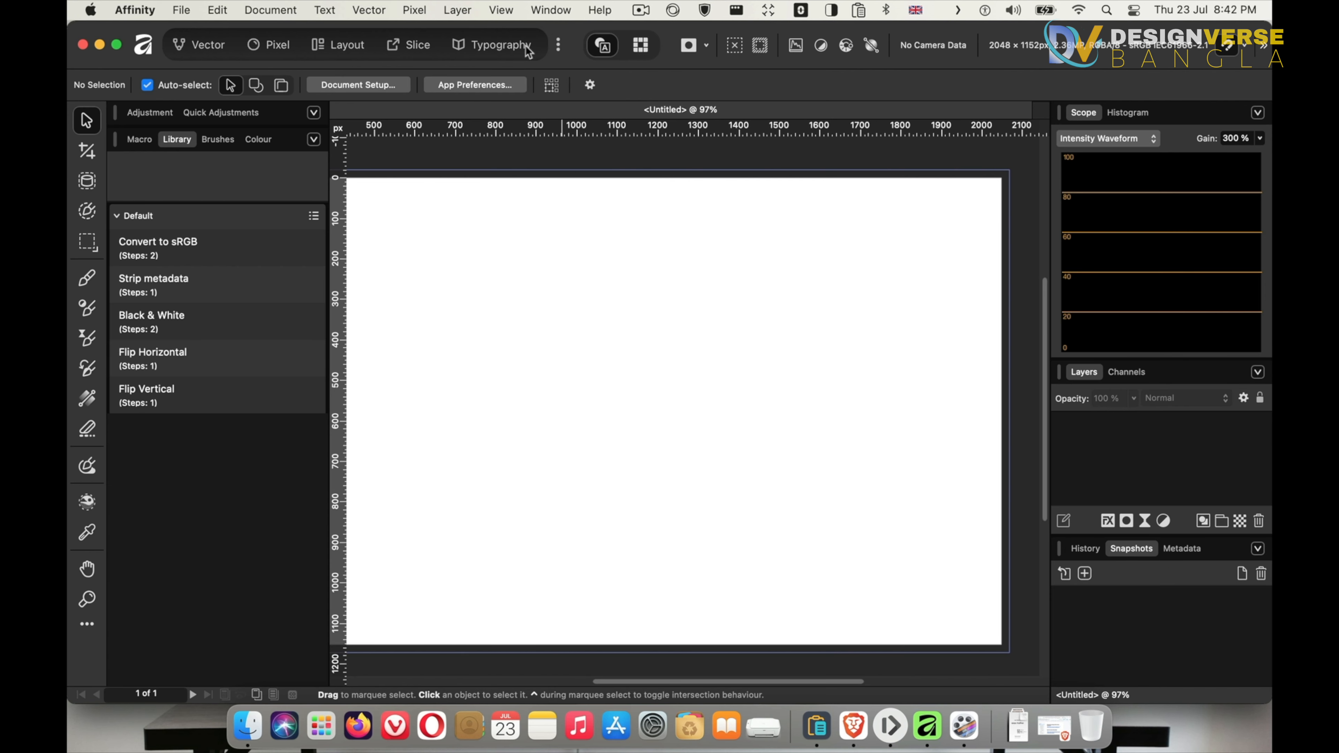
Hide the Typography studio from the studio bar and close the studio list
left_click(557, 45)
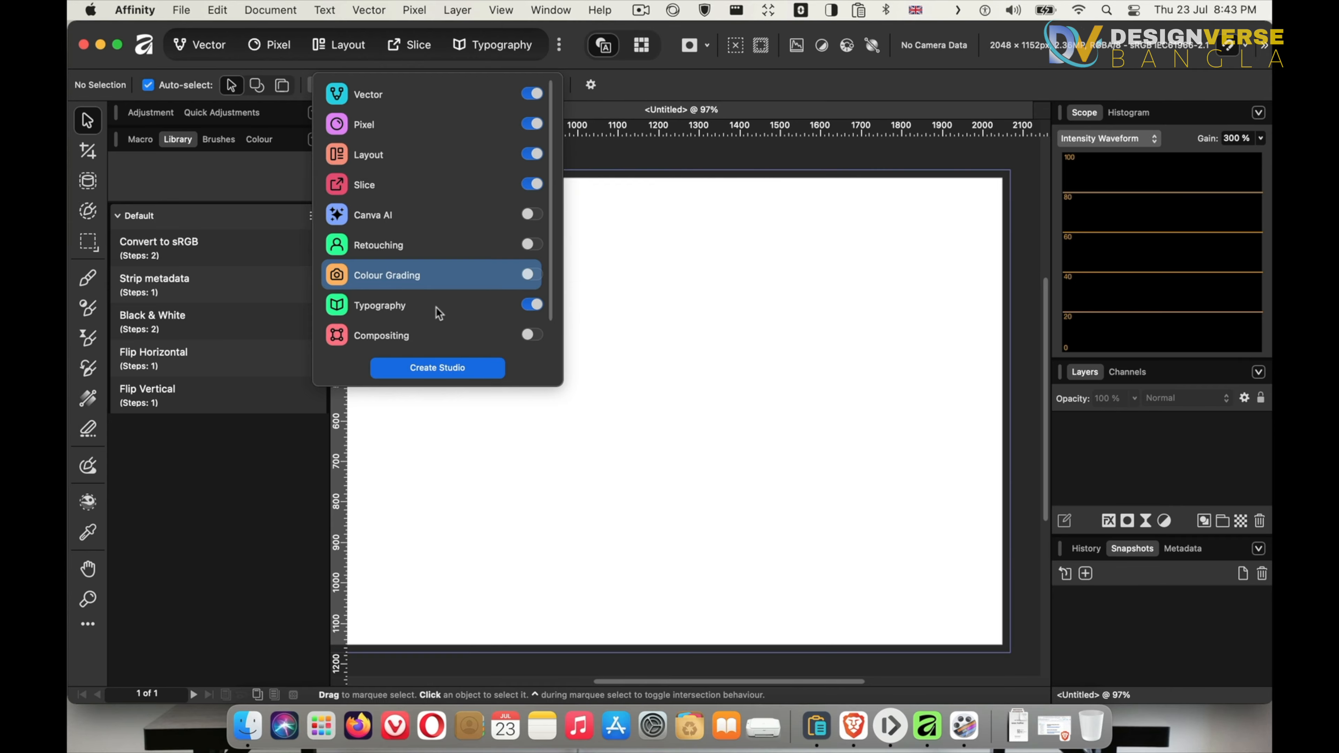
left_click(533, 306)
left_click(529, 310)
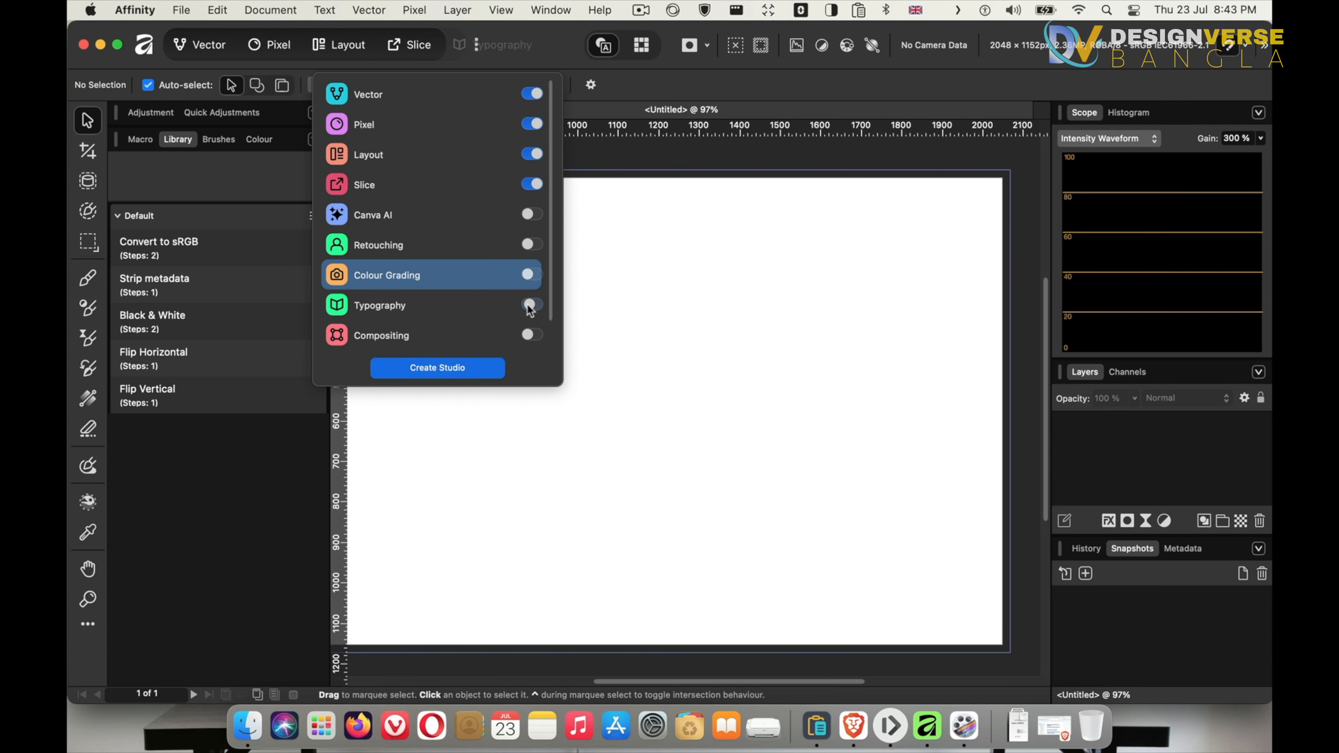
left_click(529, 309)
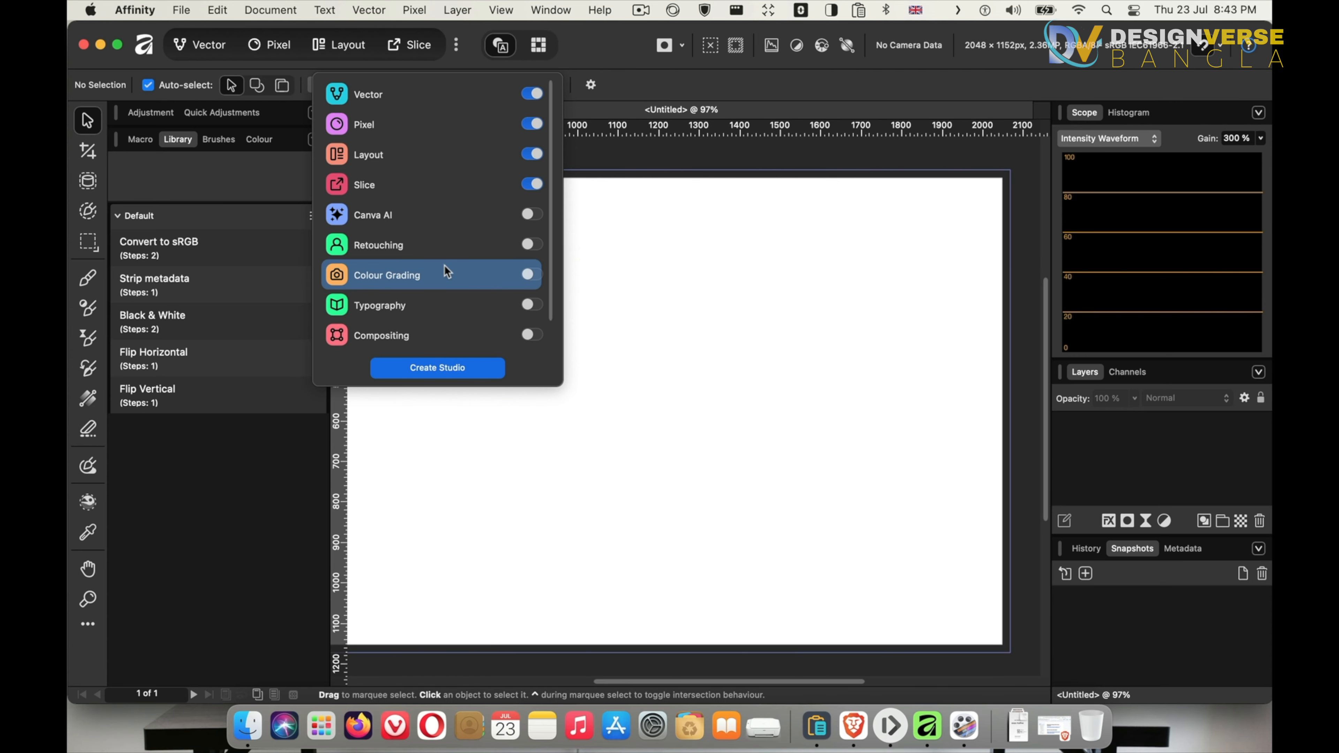
left_click(335, 49)
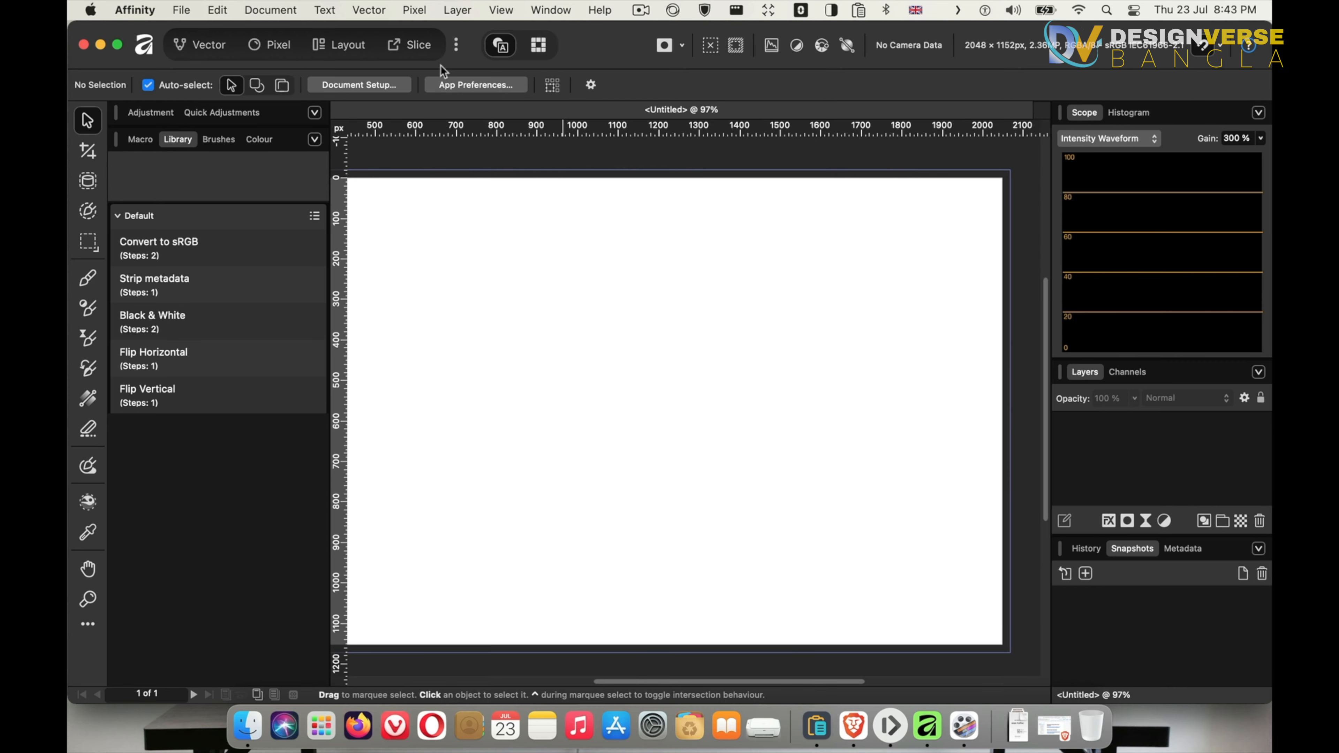
Switch to the Layout studio, then the Pixel studio, and open the studio list
left_click(348, 46)
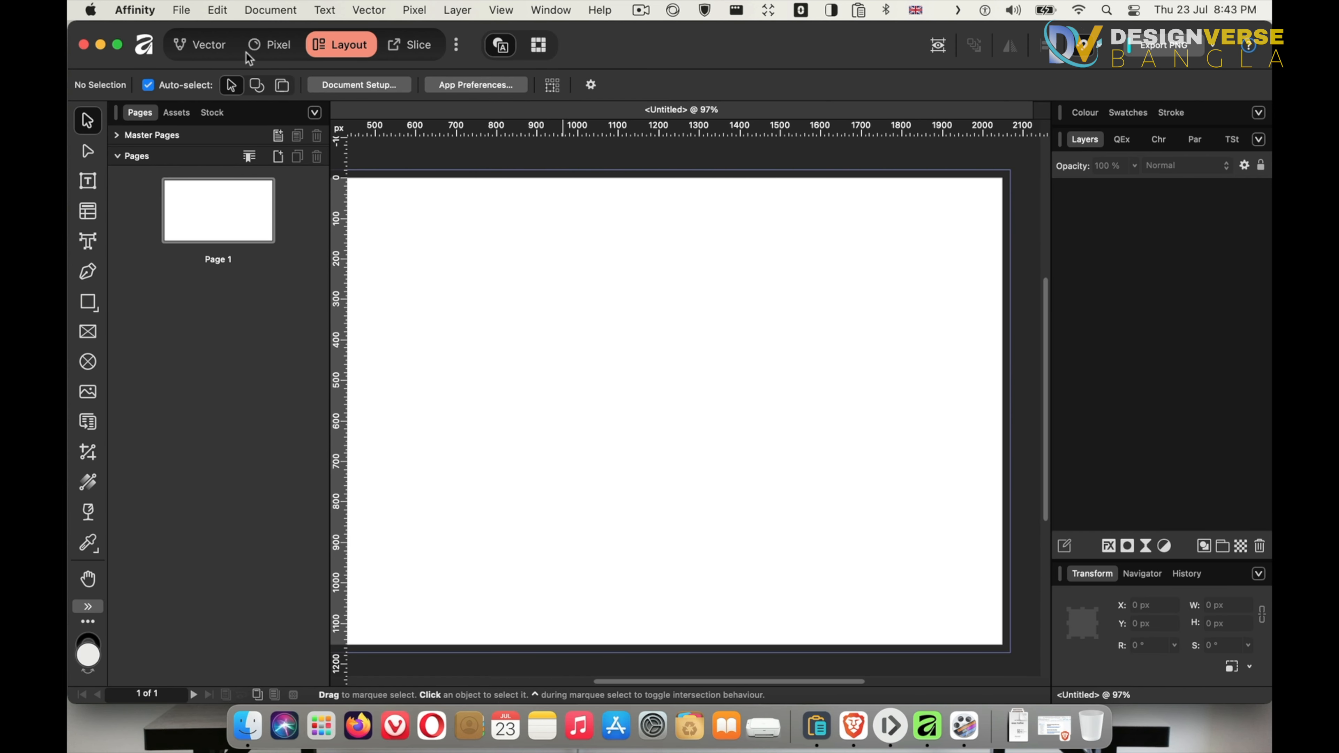
left_click(270, 46)
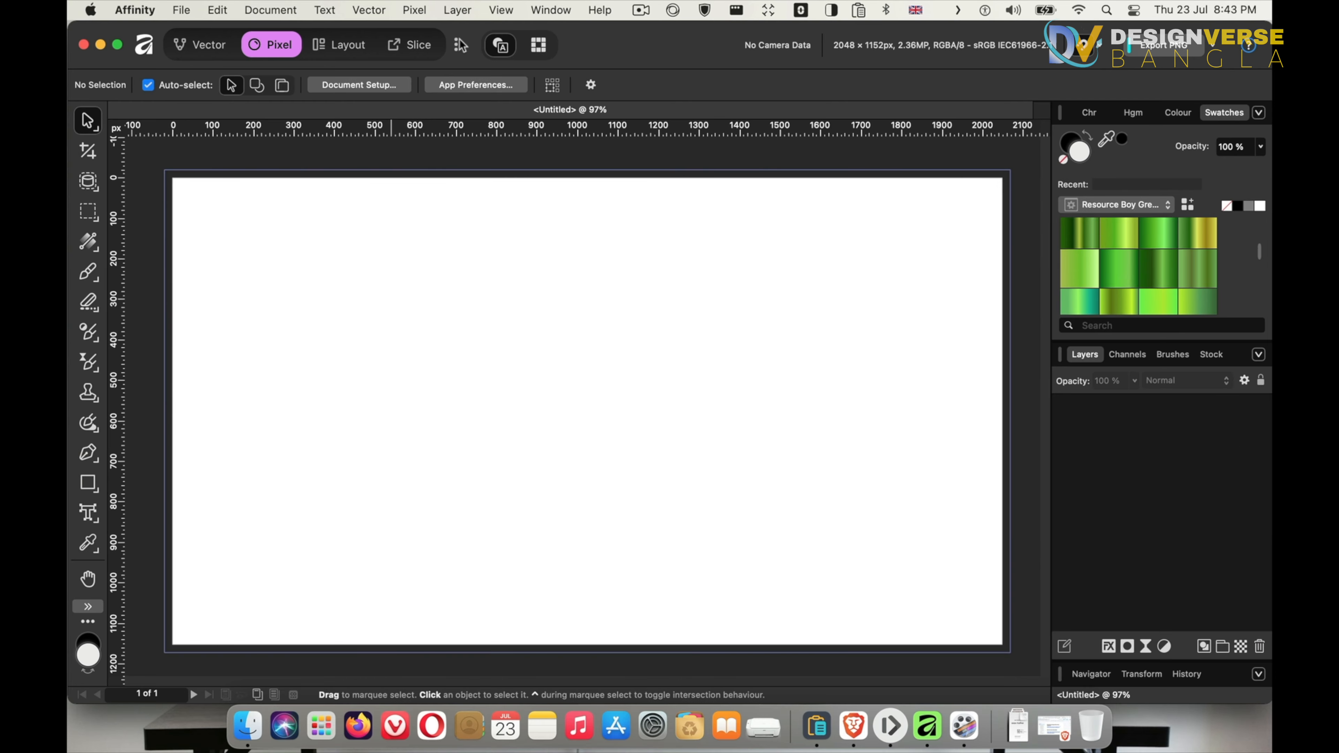
left_click(459, 45)
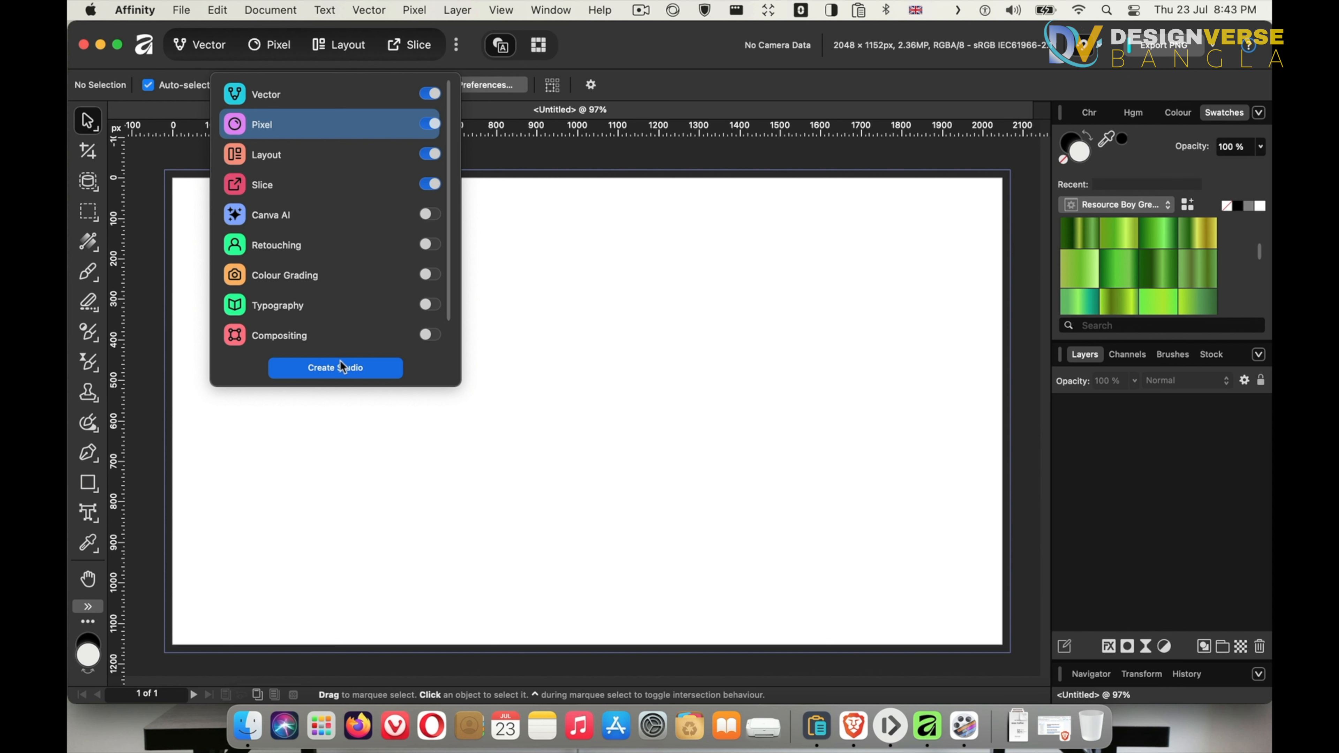
Create a custom studio named New Studio cloned from Pixel, with an orange studio colour and the first studio icon
left_click(352, 370)
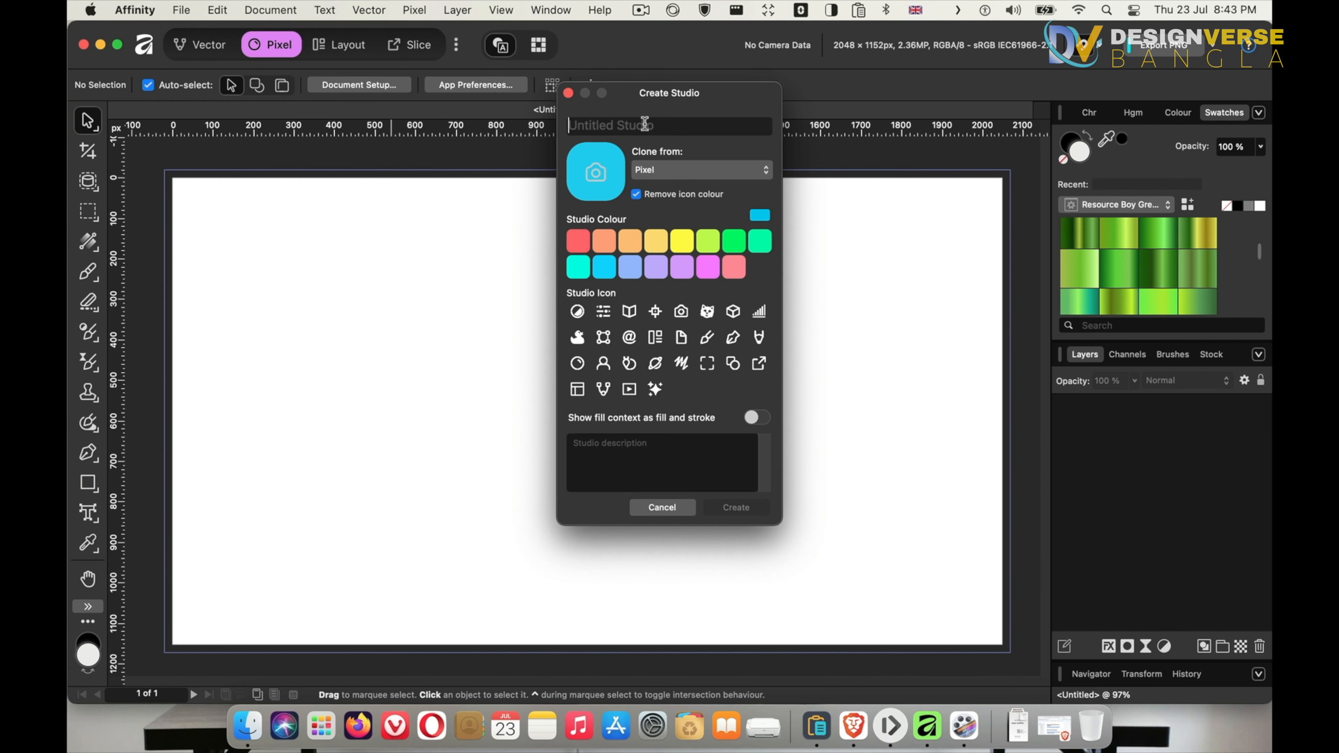
type("New Stu")
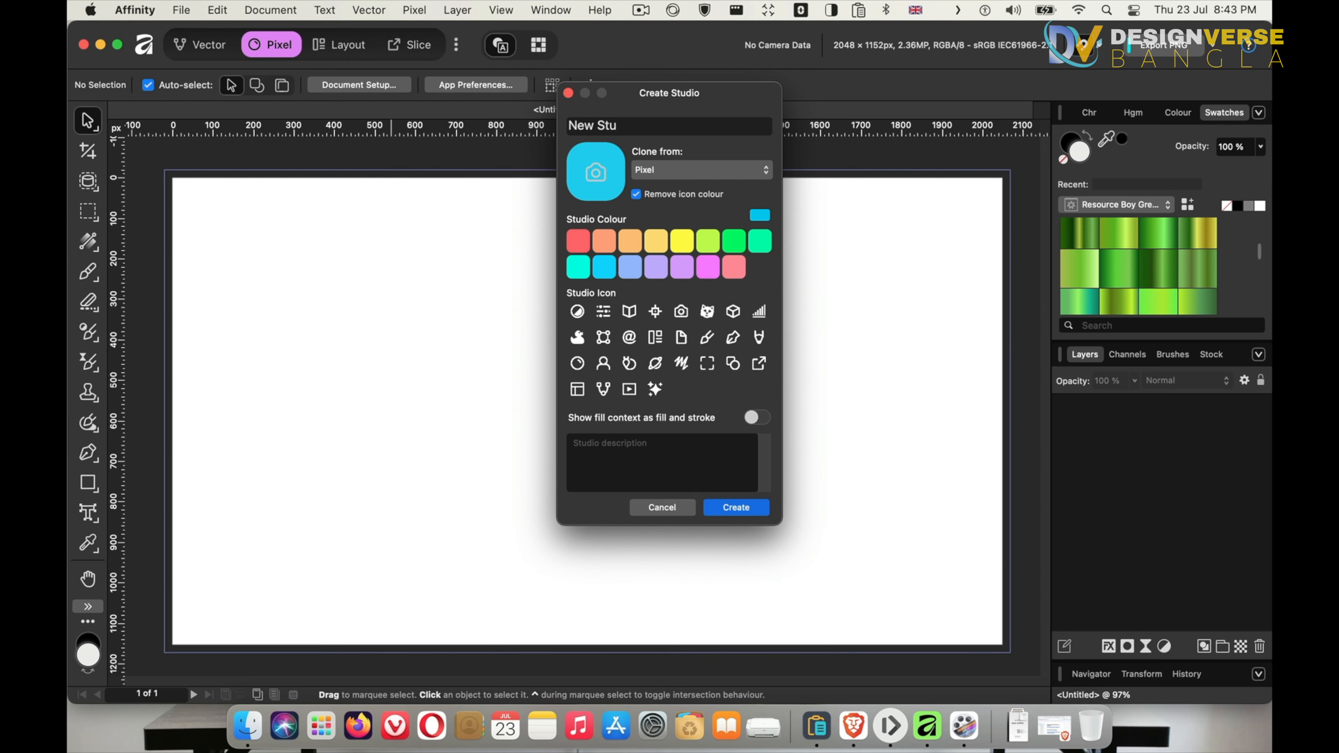
type("dio")
left_click(607, 241)
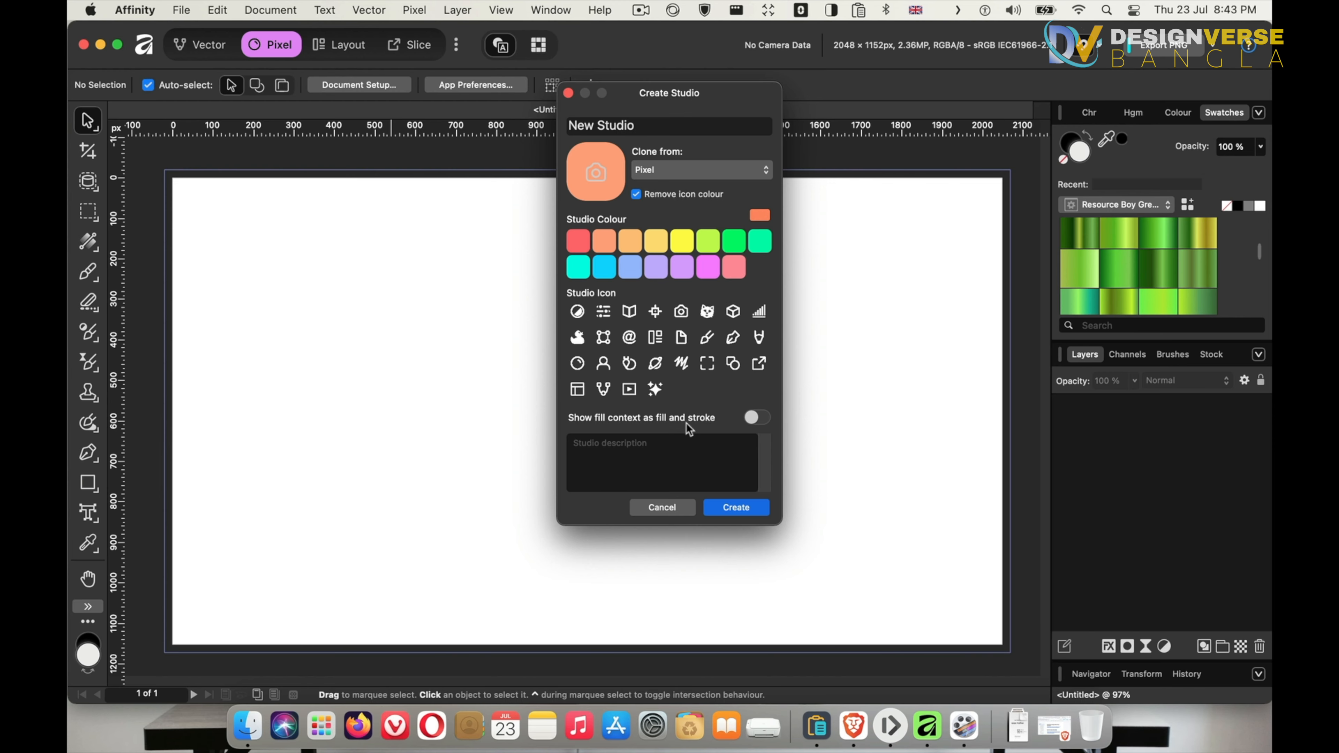
left_click(758, 419)
left_click(759, 420)
left_click(578, 314)
left_click(740, 505)
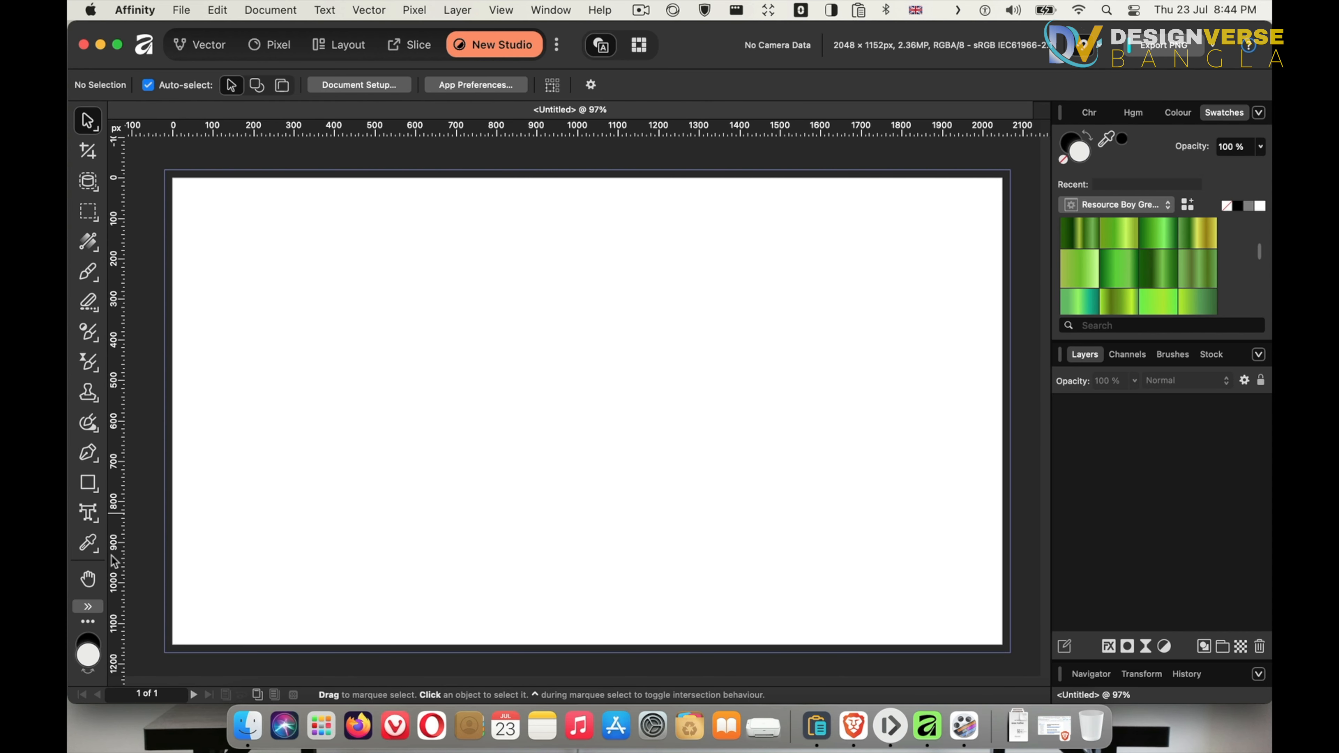
Browse the shape tools list in the new studio and switch to the Vector studio
left_click(87, 480)
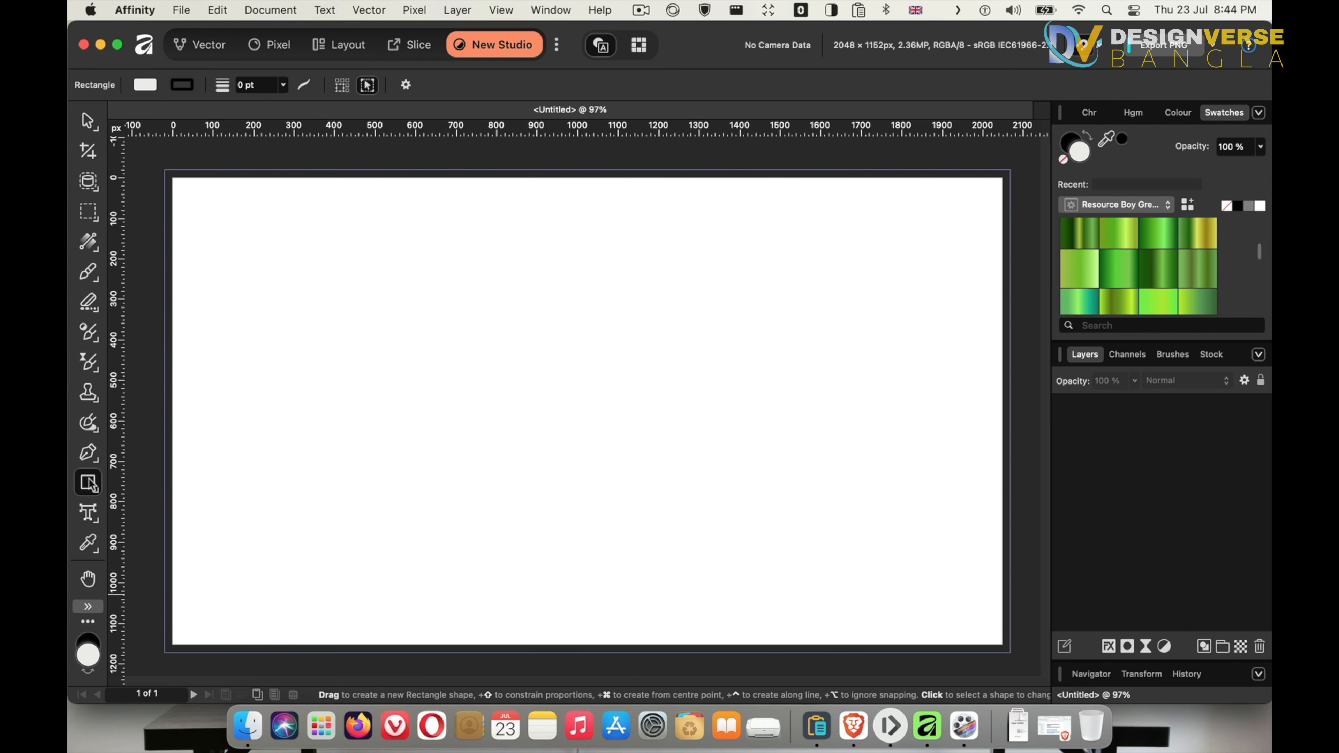
left_click(91, 486)
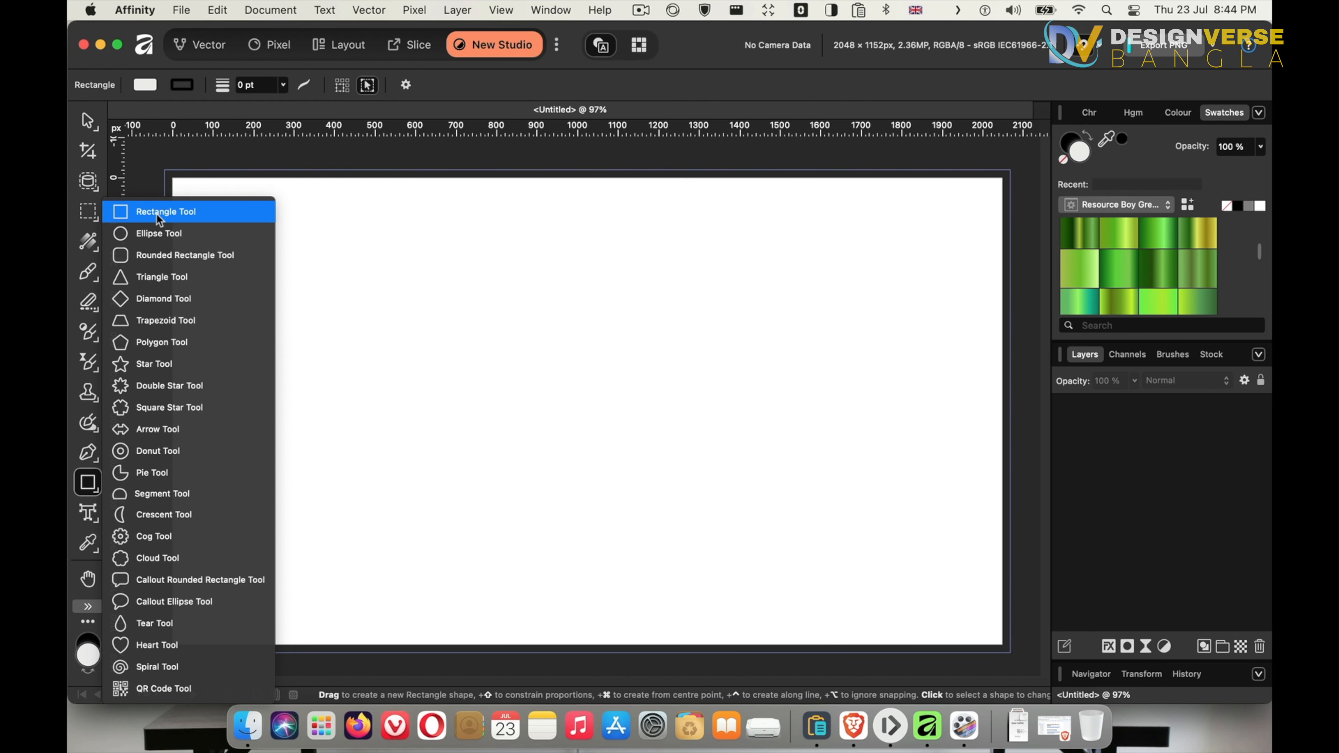
left_click(185, 41)
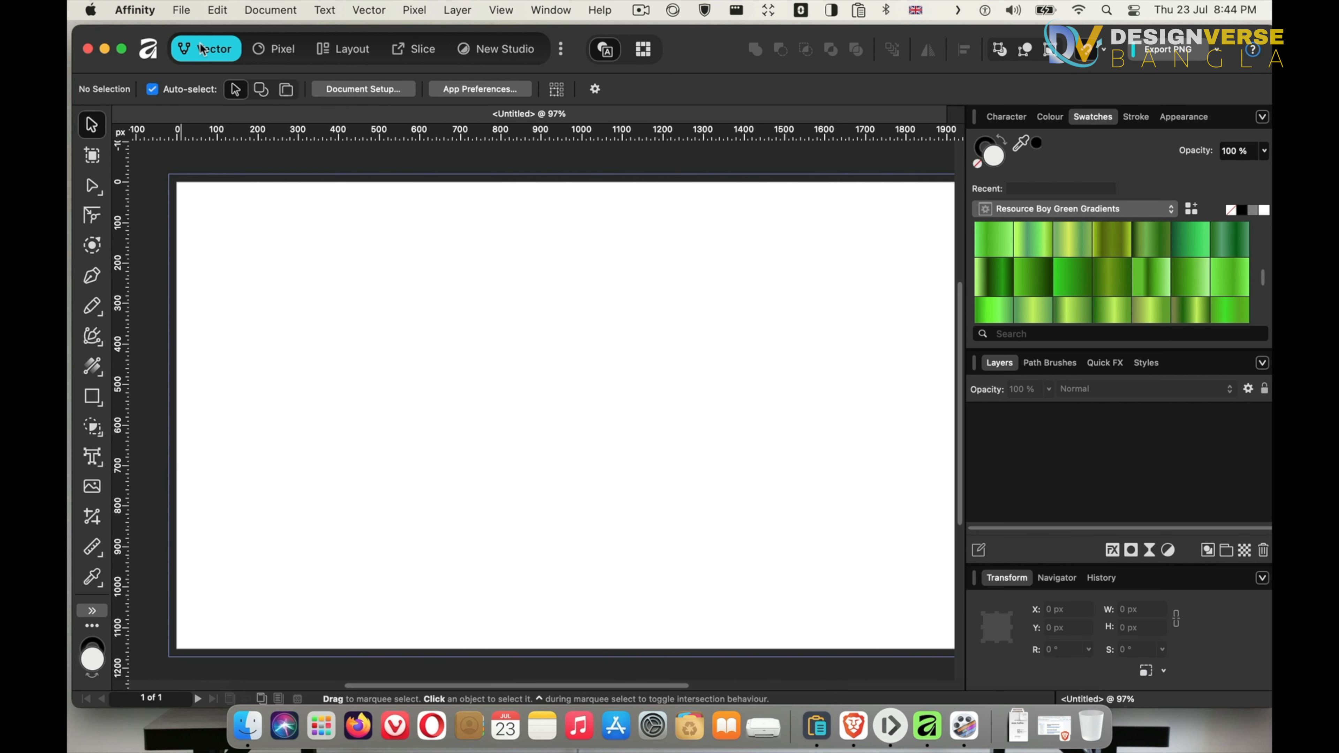
Draw a rectangle about 711 × 519 px near the page's top left and fill it with green from the Colours swatch palette
left_click(93, 396)
left_click_drag(255, 219, 543, 429)
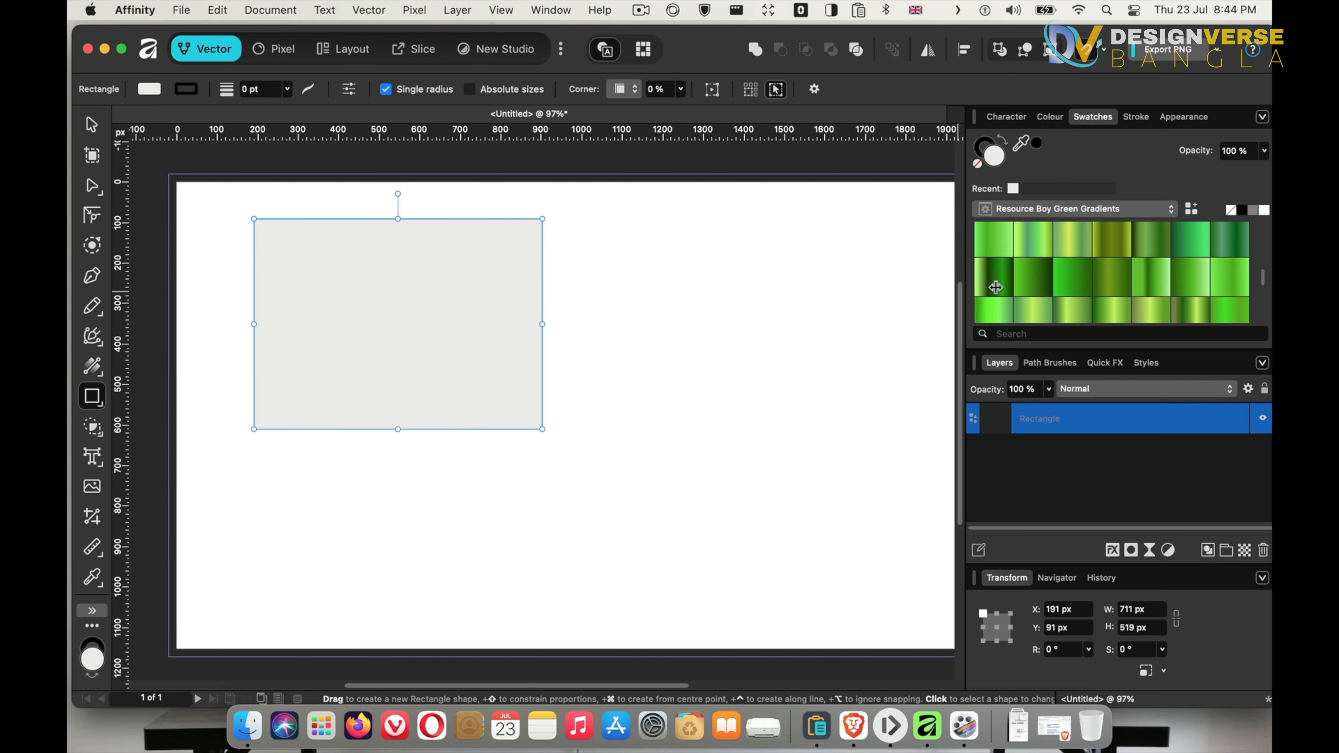
left_click(1050, 210)
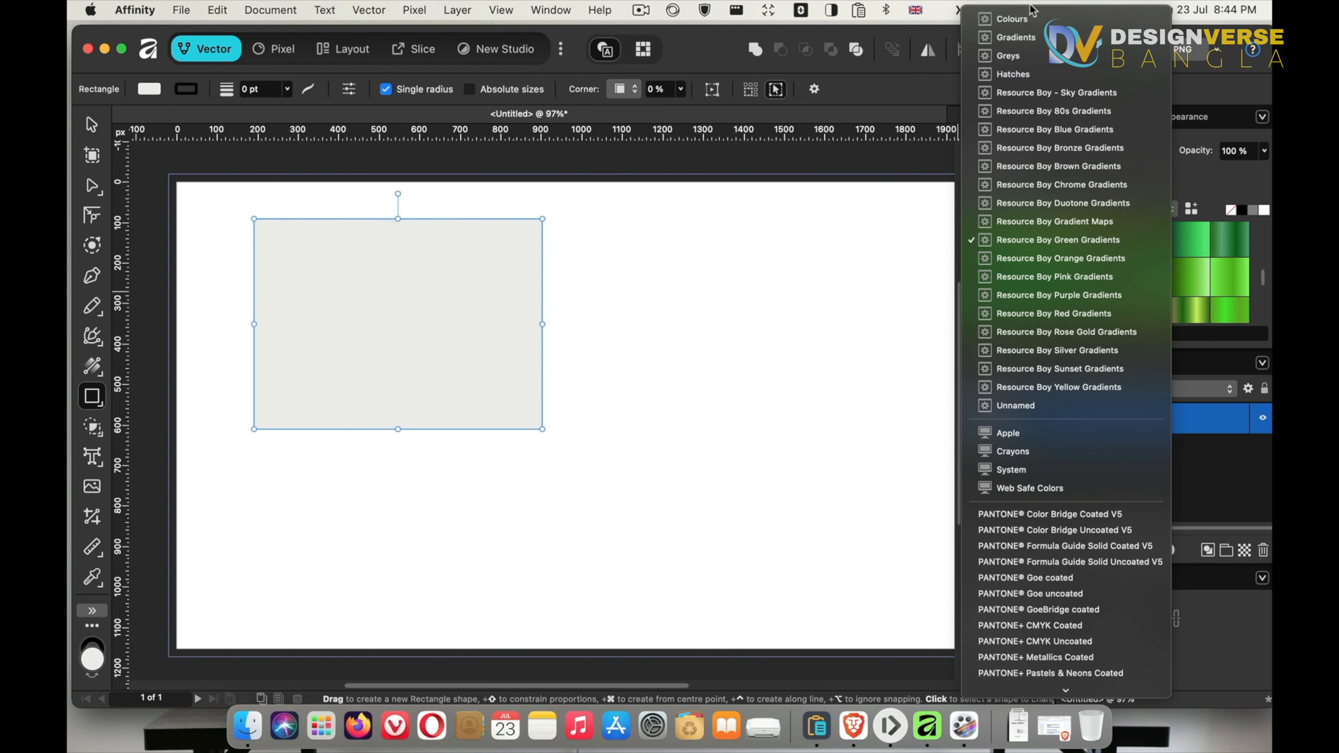
left_click(1023, 20)
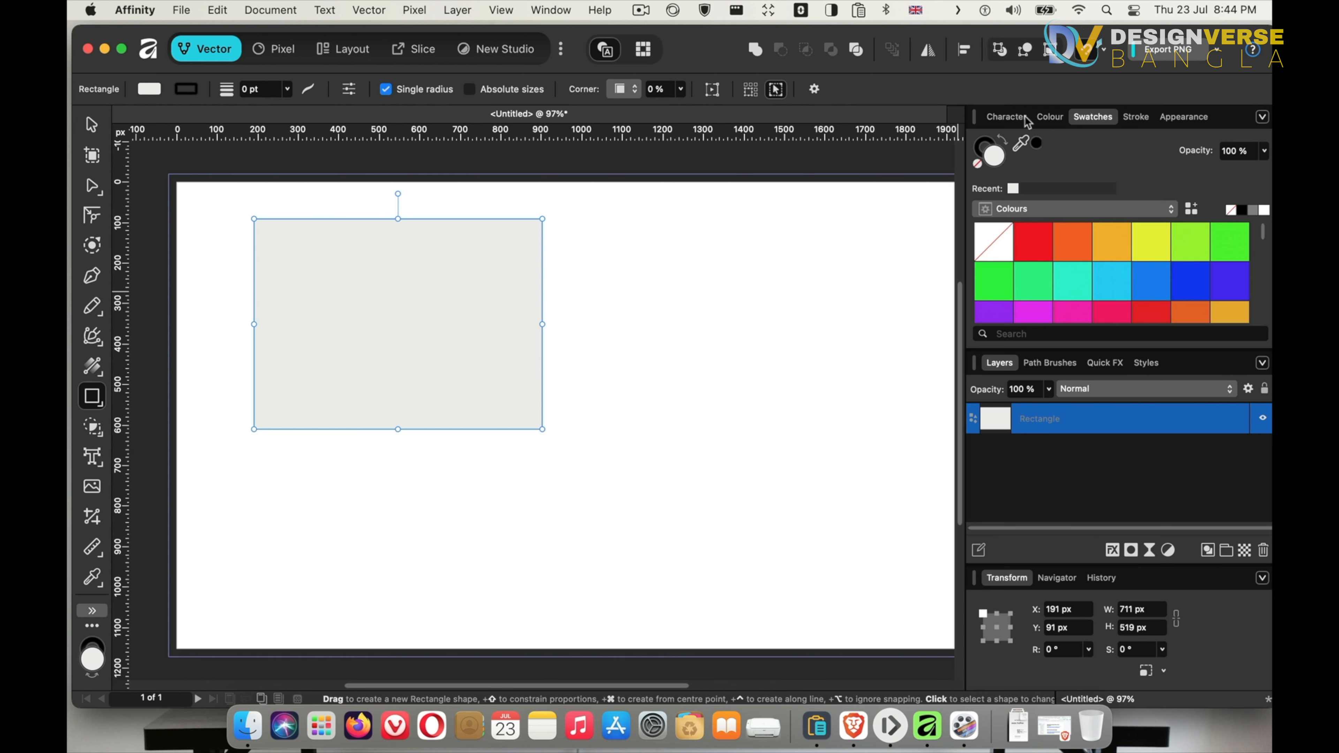
left_click(1058, 119)
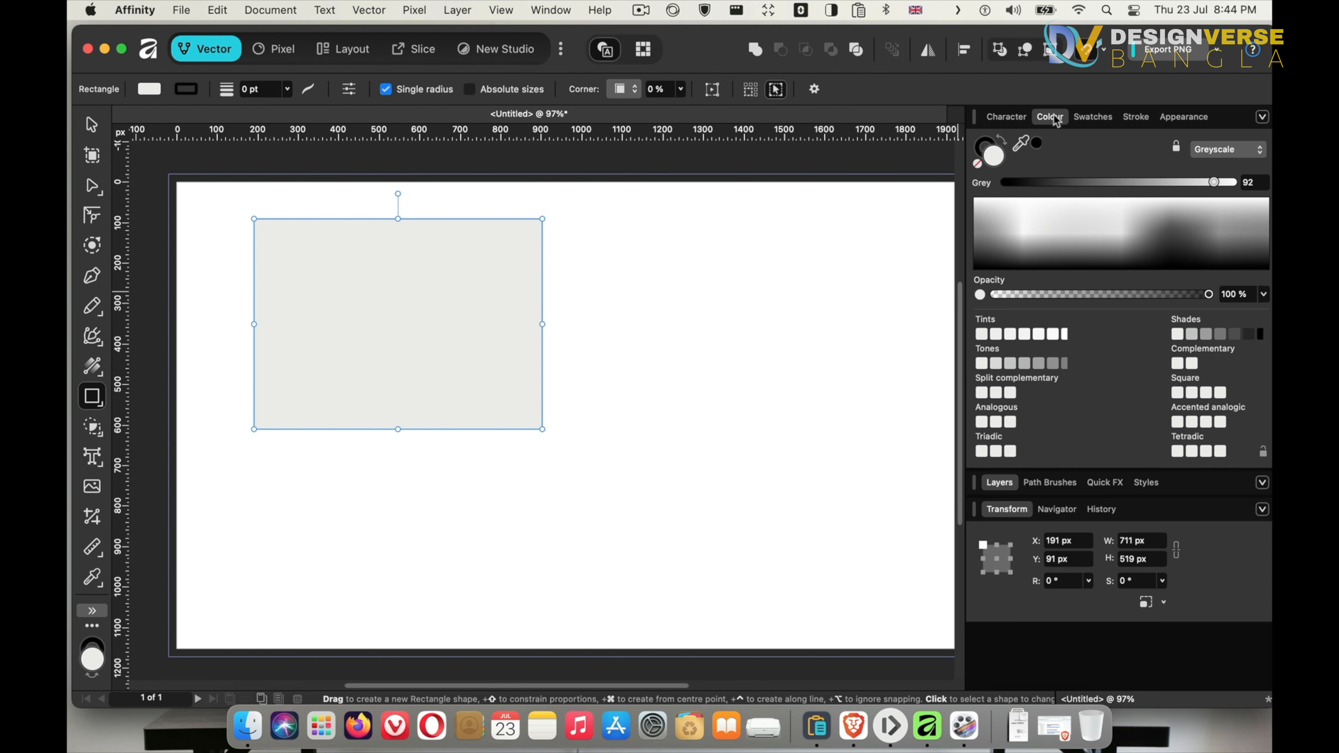
left_click(1086, 117)
left_click(1029, 270)
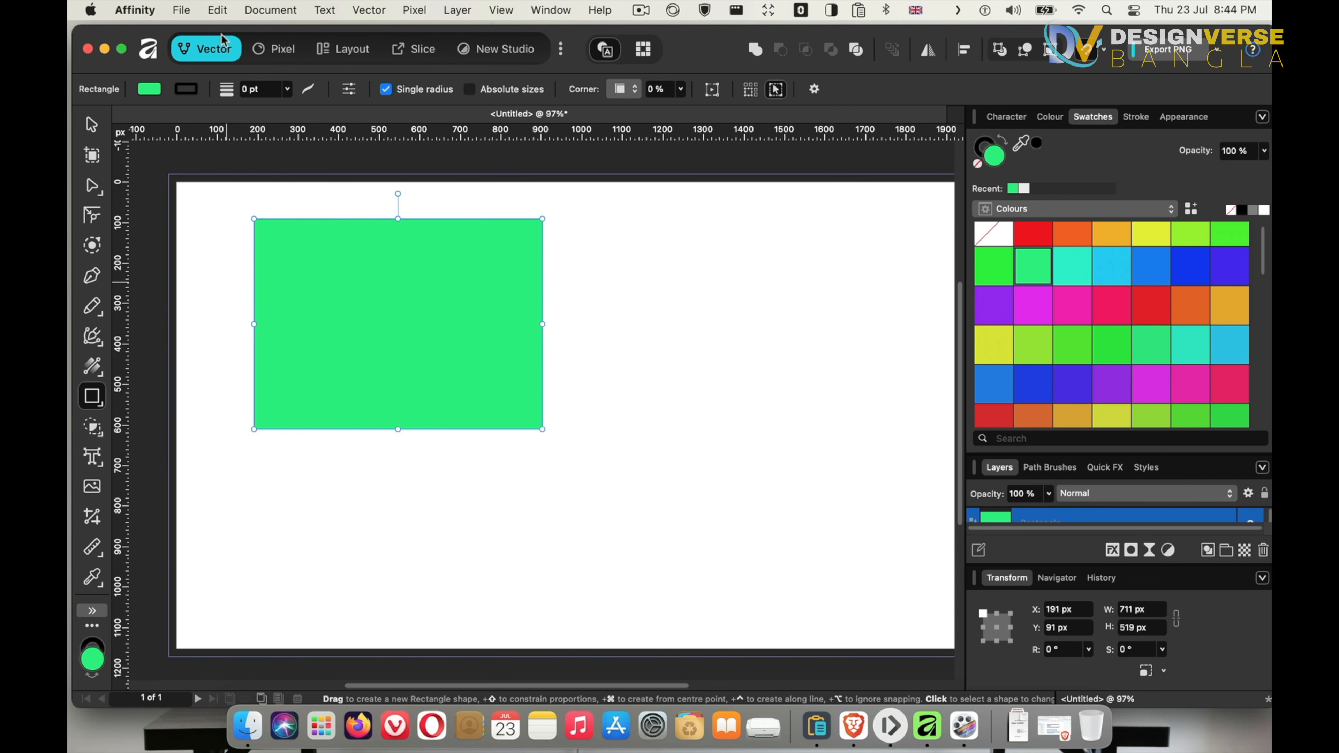
Bring the sunset screenshot from the Desktop folder in Finder onto the canvas and move it beside the rectangle's lower right
left_click(248, 727)
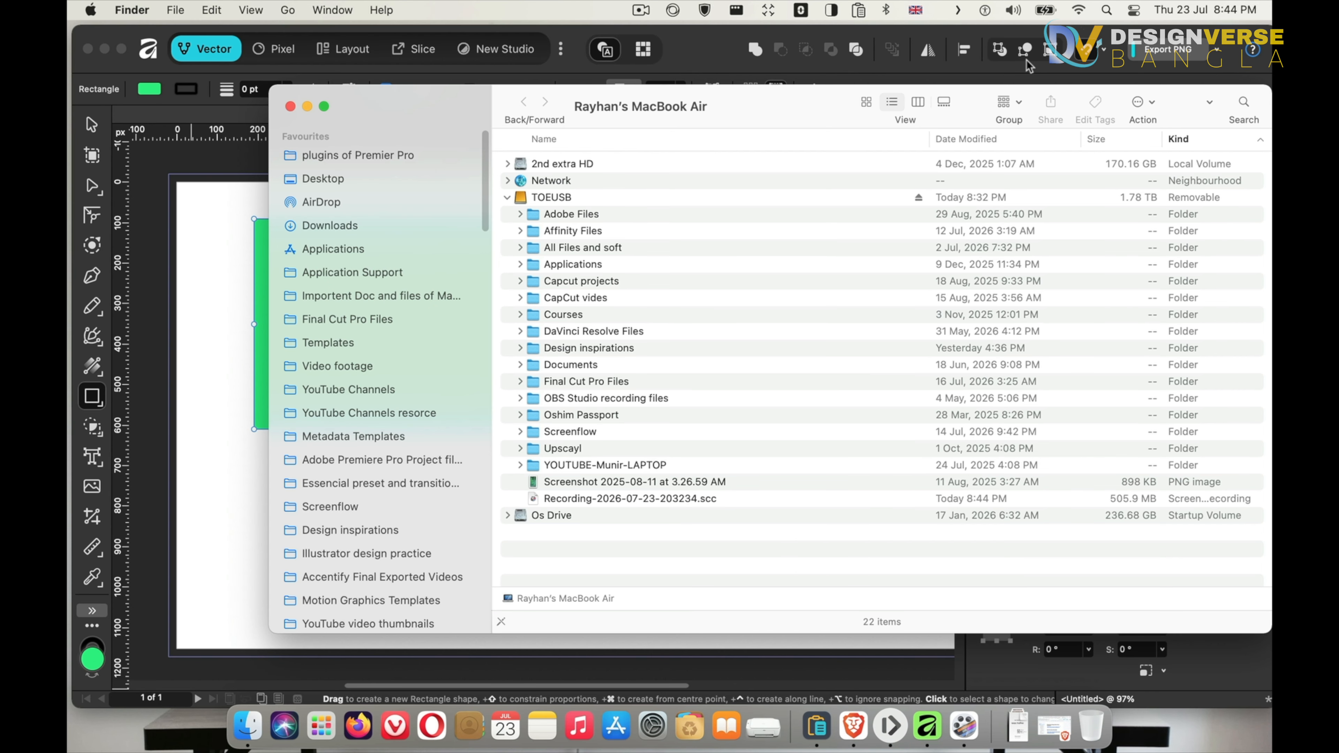
left_click(317, 182)
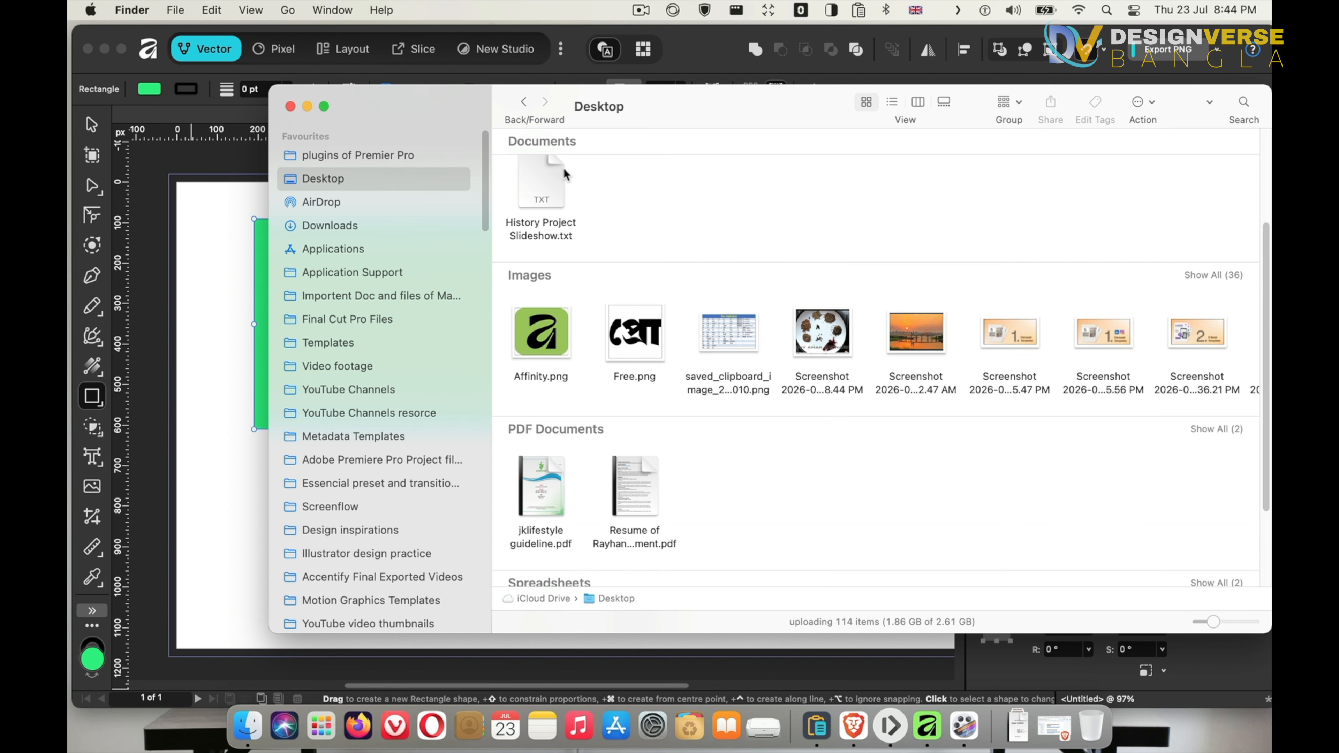
mouse_move(924, 349)
left_mouse_down()
mouse_move(482, 380)
mouse_move(217, 433)
mouse_move(216, 454)
mouse_move(813, 451)
left_mouse_up()
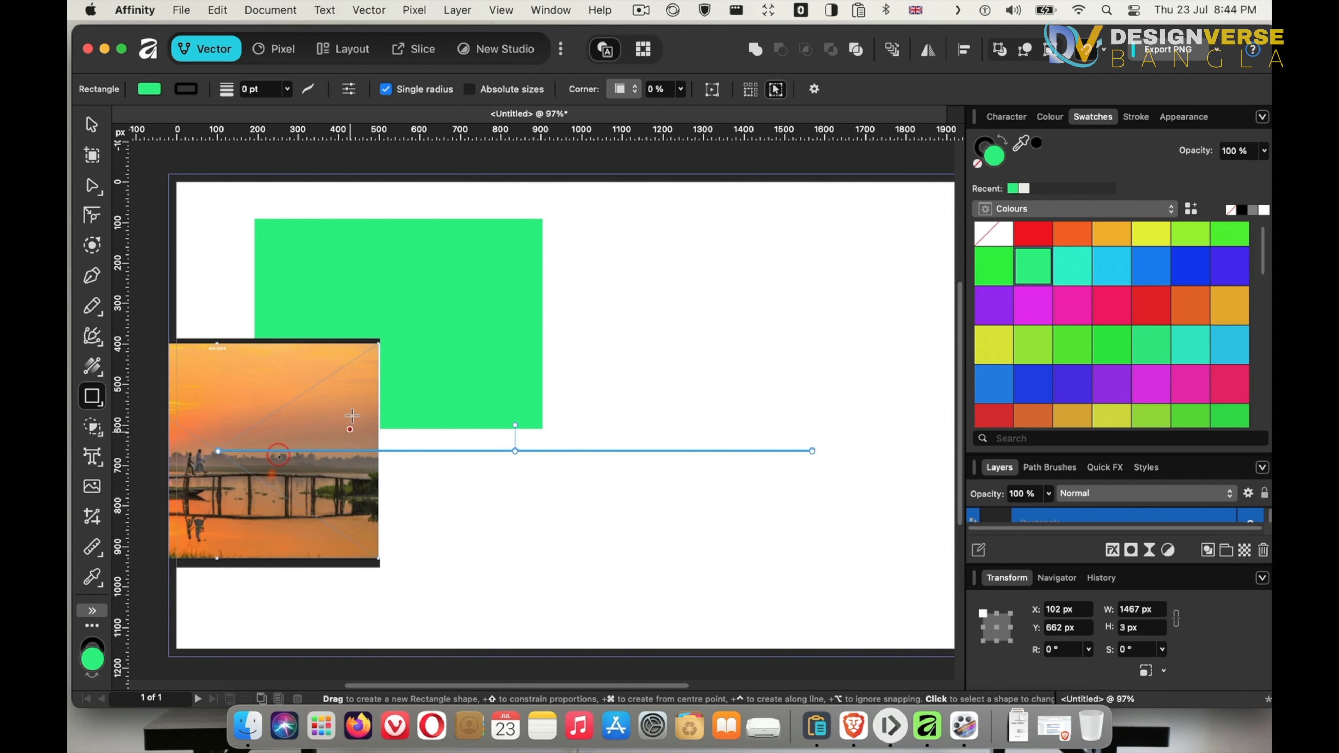
left_click(367, 429)
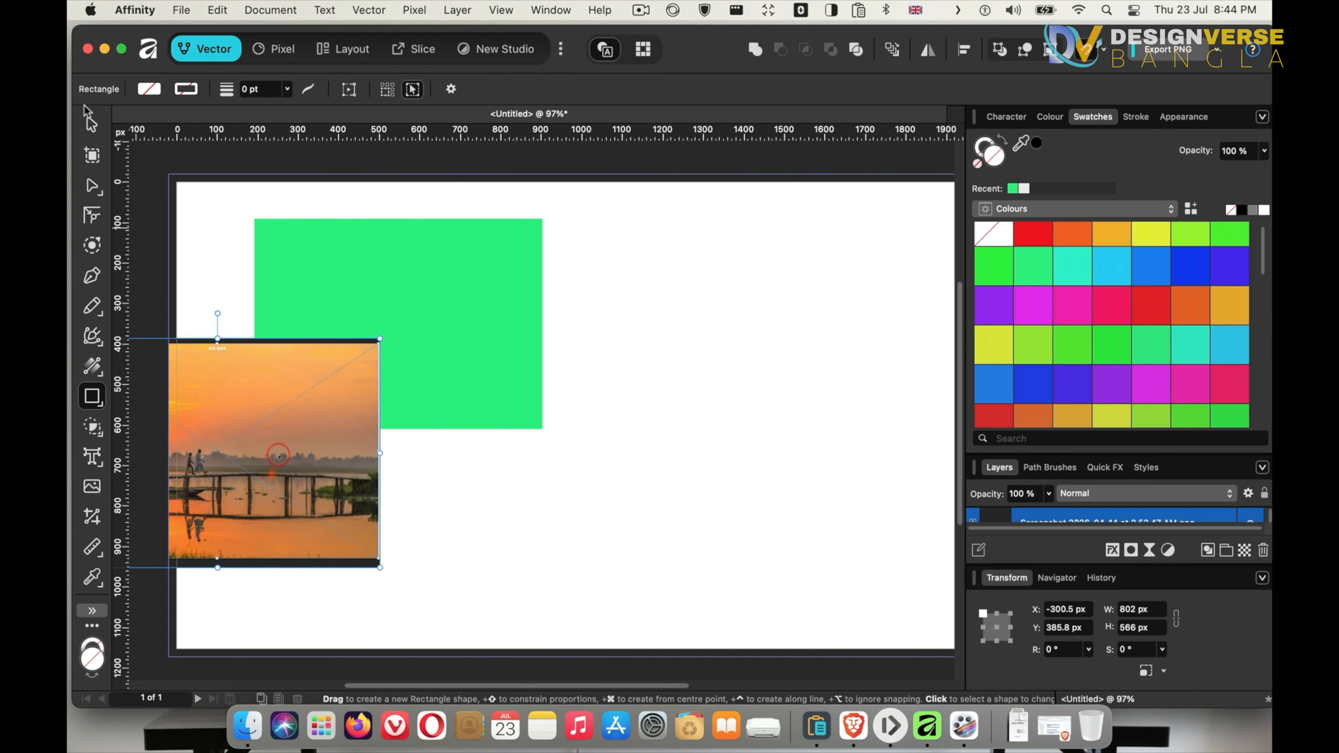
left_click(91, 124)
left_click_drag(282, 424, 753, 425)
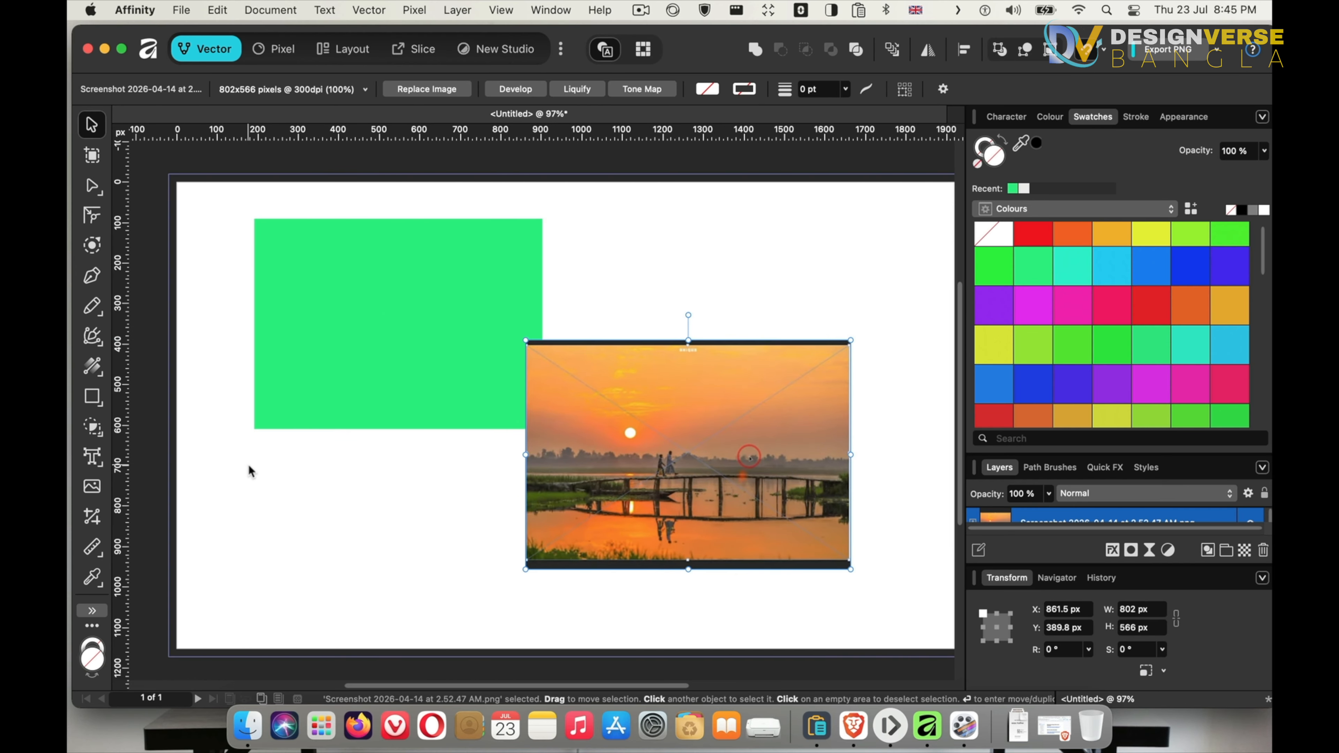
Add artistic text reading Bangladesh below the green rectangle
left_click(92, 457)
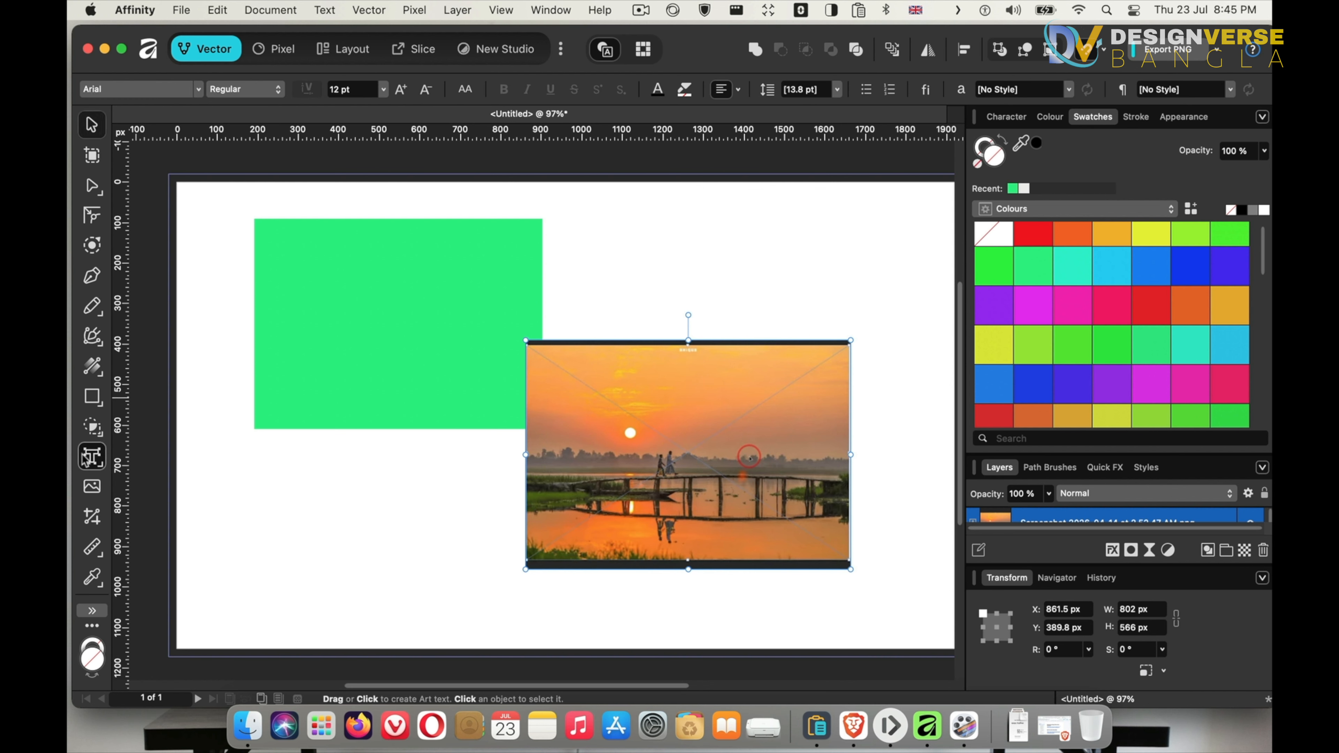
left_click(312, 505)
type("B")
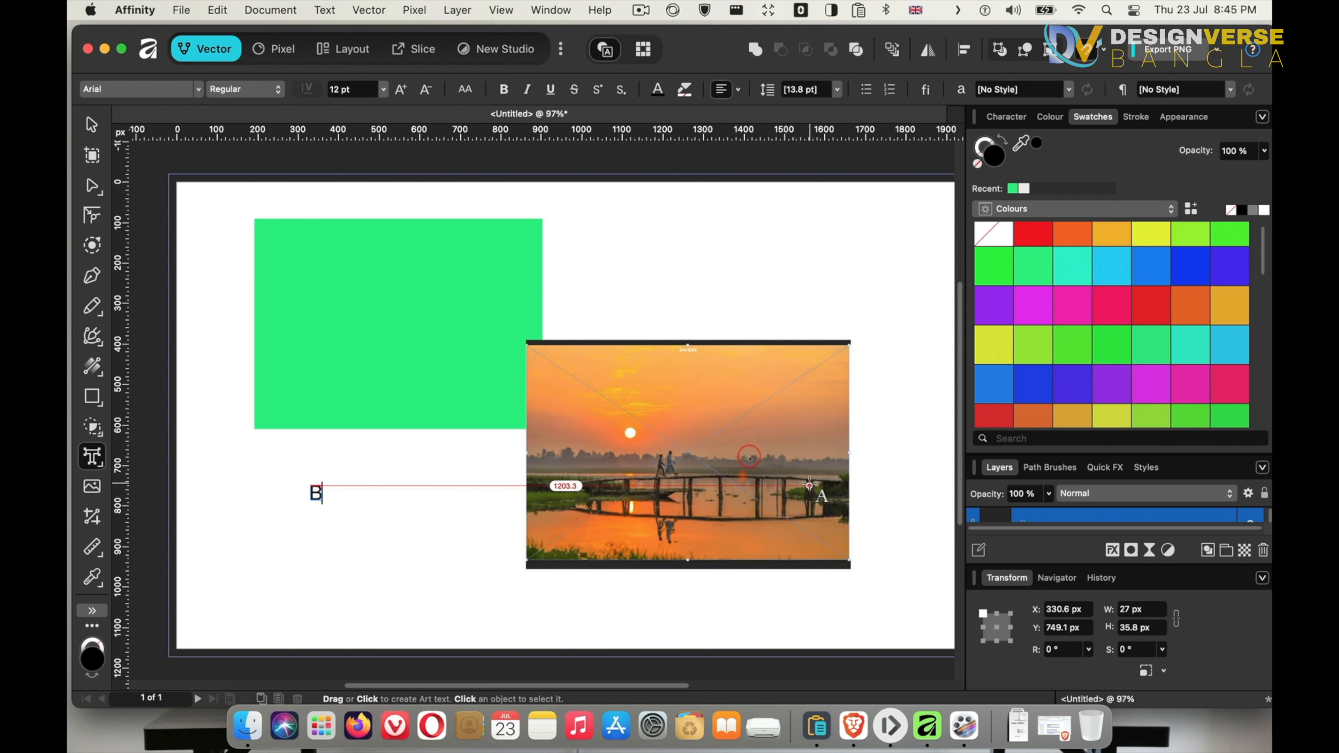
type("angladesh")
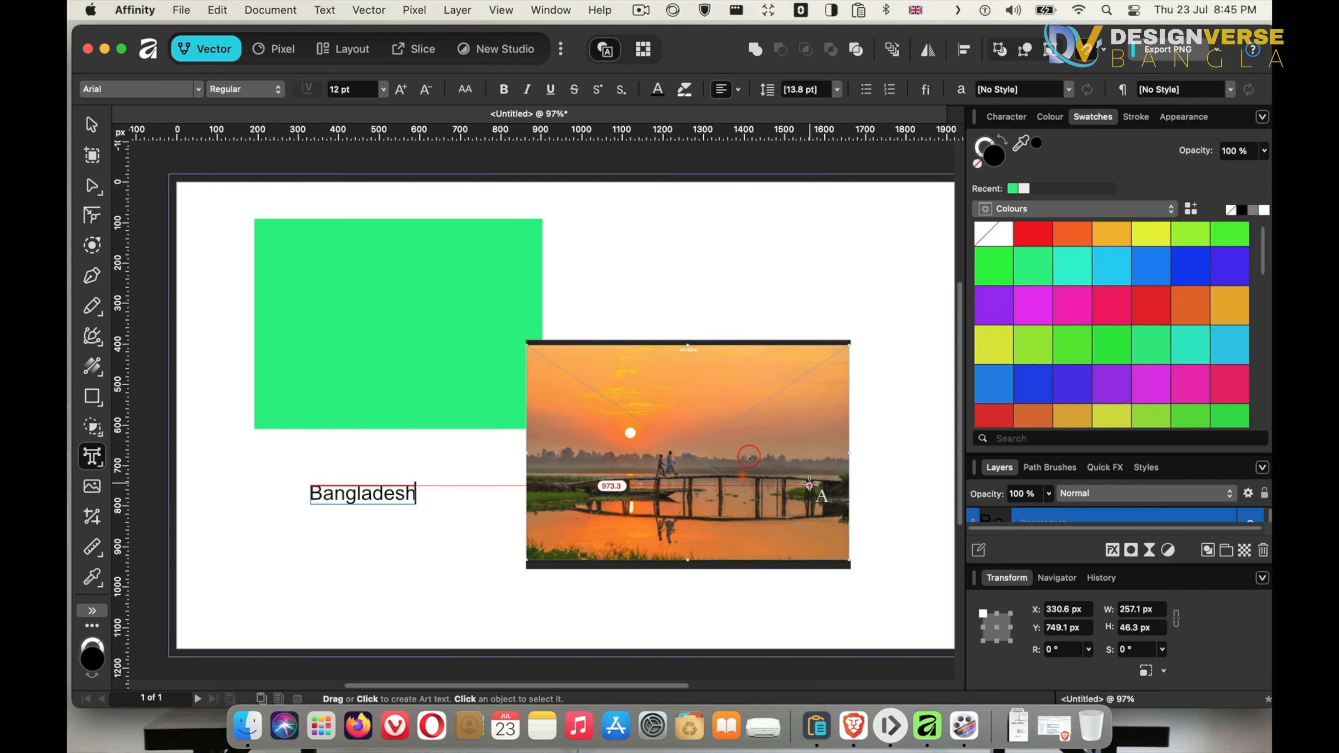
key("Escape")
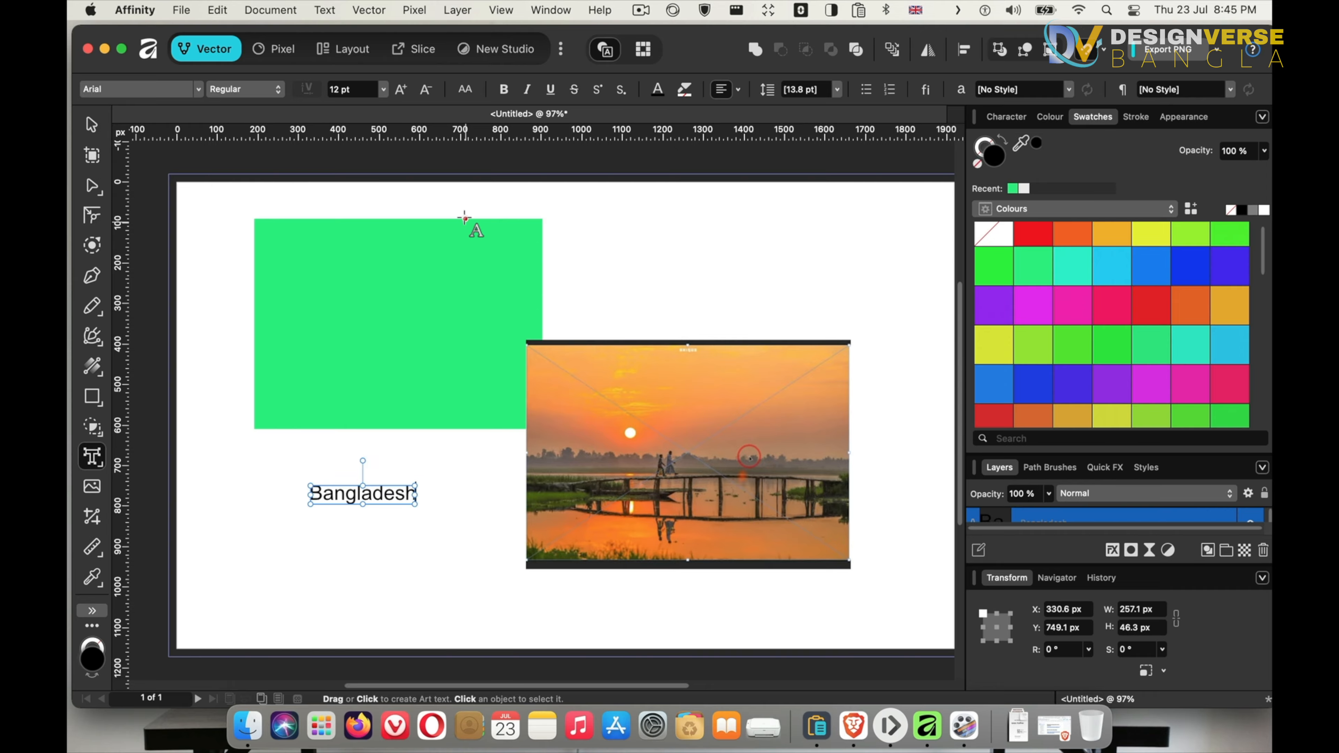
Enlarge the Bangladesh text to about 33.6 pt and set its font to Arial Rounded MT Bold
left_click(92, 124)
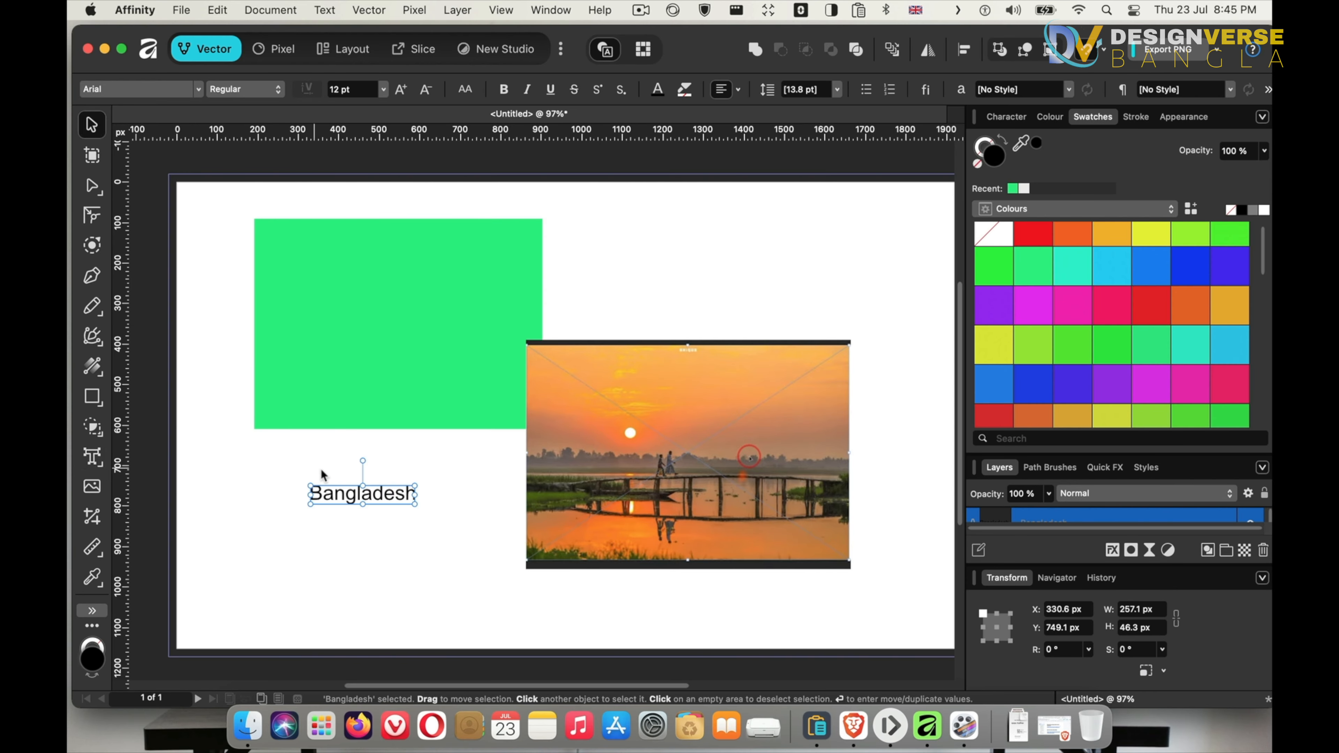
left_click_drag(352, 499, 491, 637)
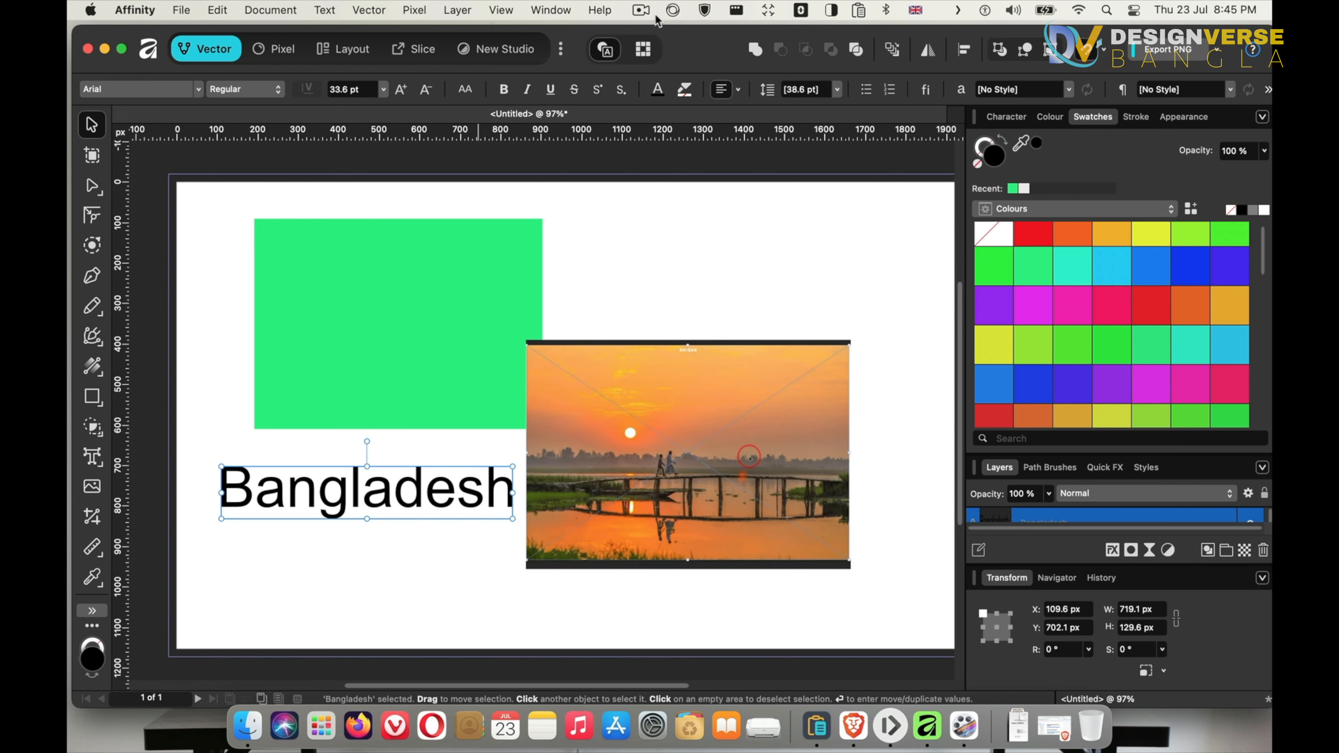
left_click(141, 89)
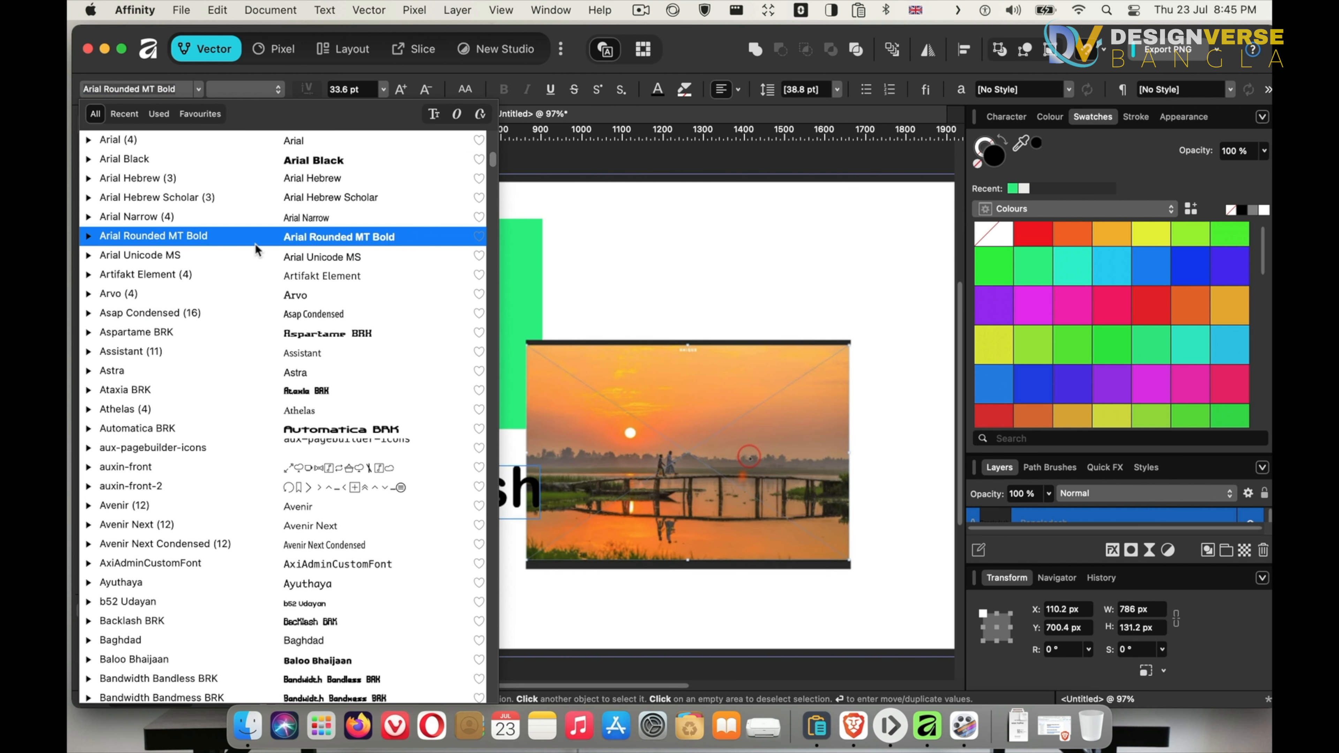
left_click(211, 236)
left_click_drag(451, 502, 424, 514)
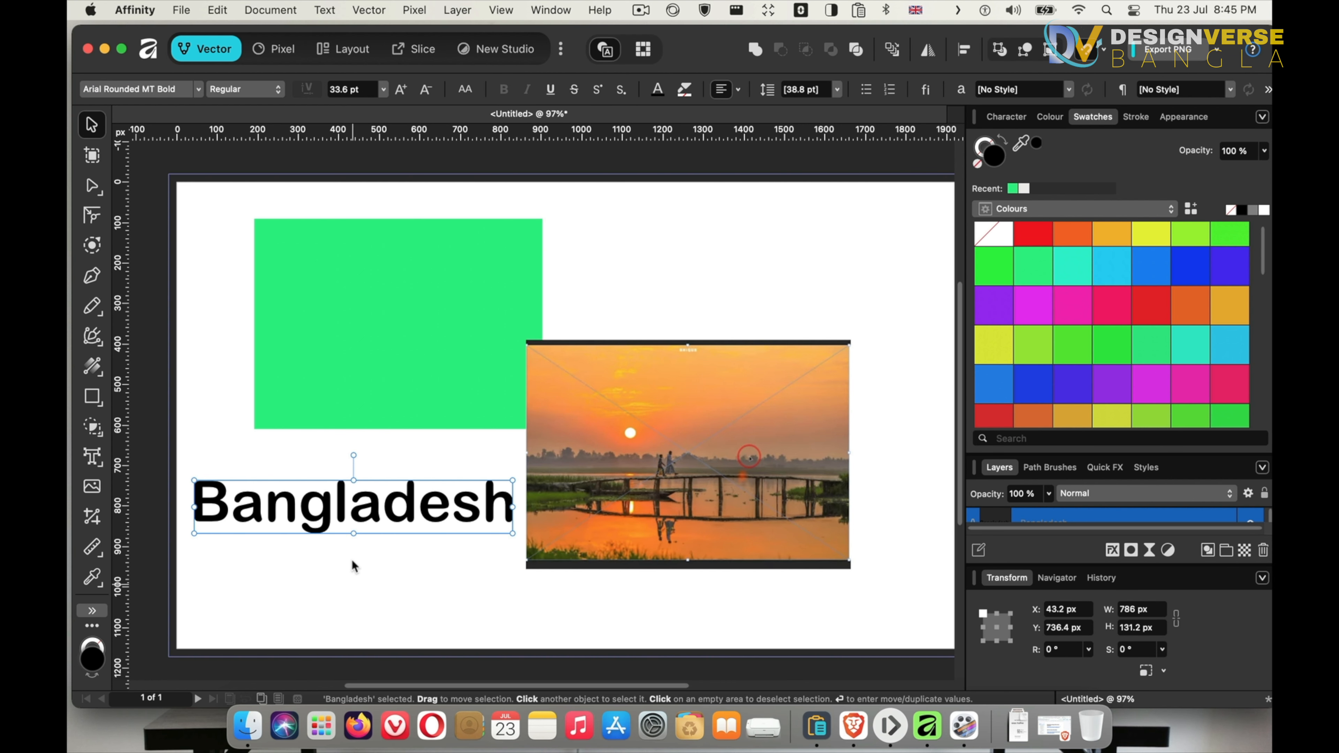
Duplicate the Bangladesh text below itself and duplicate the sunset image up and to the right
mouse_move(356, 528)
left_mouse_down()
mouse_move(357, 491)
mouse_move(355, 584)
mouse_move(363, 569)
left_mouse_up()
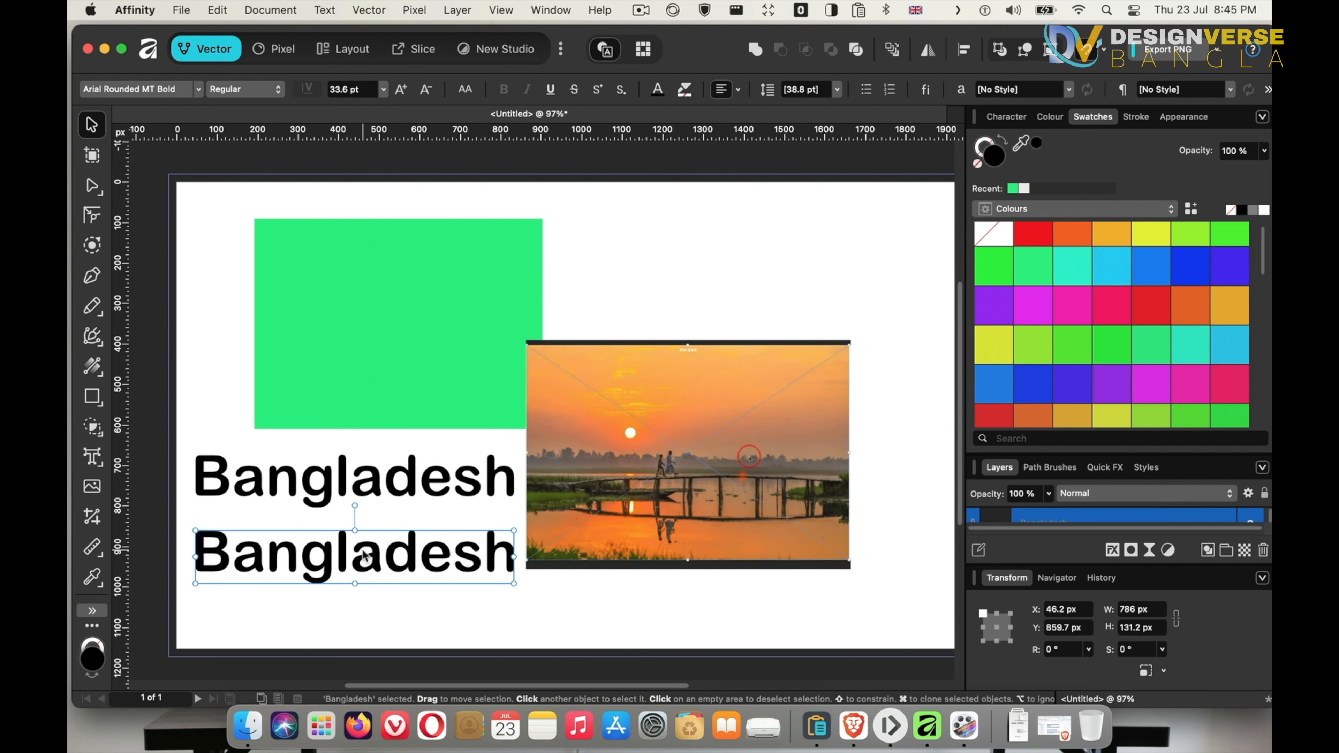
left_click(606, 453)
left_click_drag(734, 465, 828, 308)
Duplicate the green rectangle and resize the copy to about 156 × 96 px near the page's top edge
left_click(391, 327)
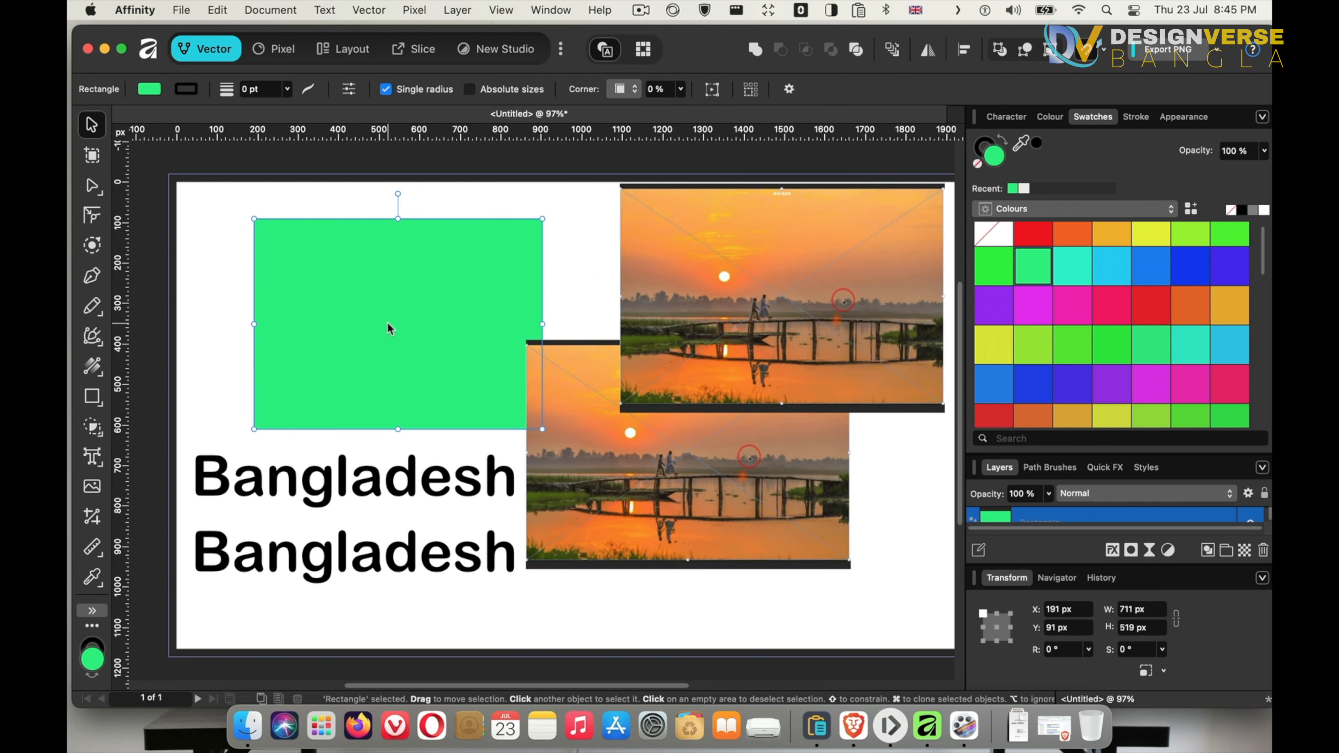
mouse_move(383, 314)
left_mouse_down()
mouse_move(707, 505)
mouse_move(448, 398)
mouse_move(344, 426)
left_mouse_up()
mouse_move(507, 327)
left_mouse_down()
mouse_move(348, 480)
mouse_move(315, 455)
left_mouse_up()
mouse_move(266, 520)
left_mouse_down()
mouse_move(424, 319)
mouse_move(541, 245)
mouse_move(553, 266)
left_mouse_up()
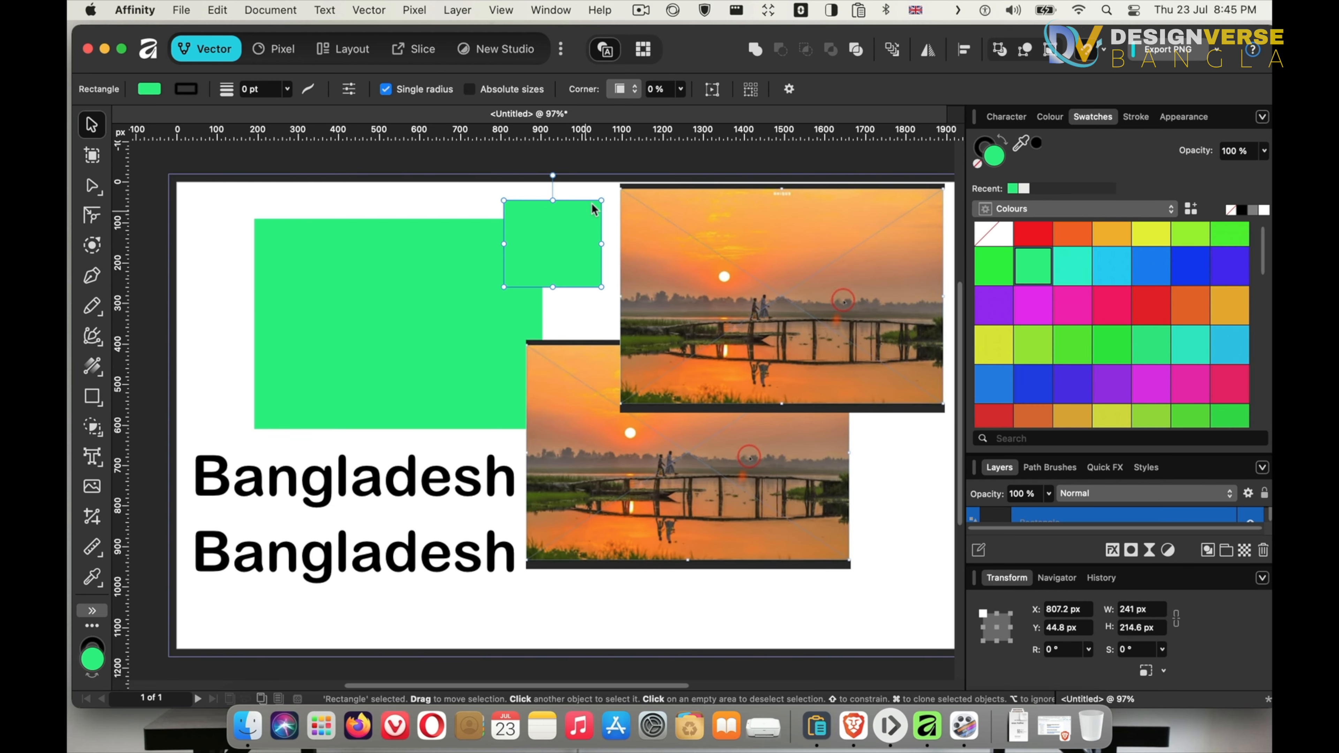
left_click_drag(602, 200, 566, 238)
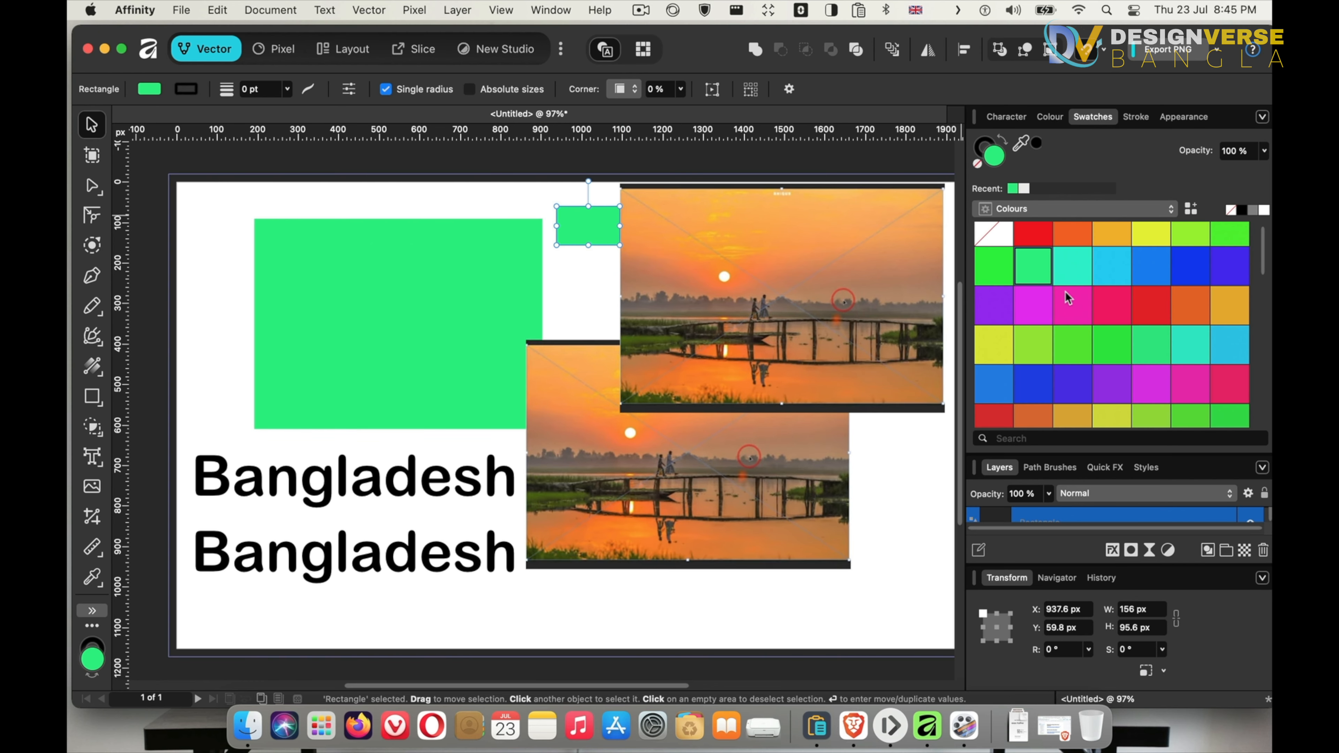
Fill the small rectangle with a pink swatch and move it to the page's top-left corner
left_click(1072, 305)
left_click_drag(591, 233, 220, 213)
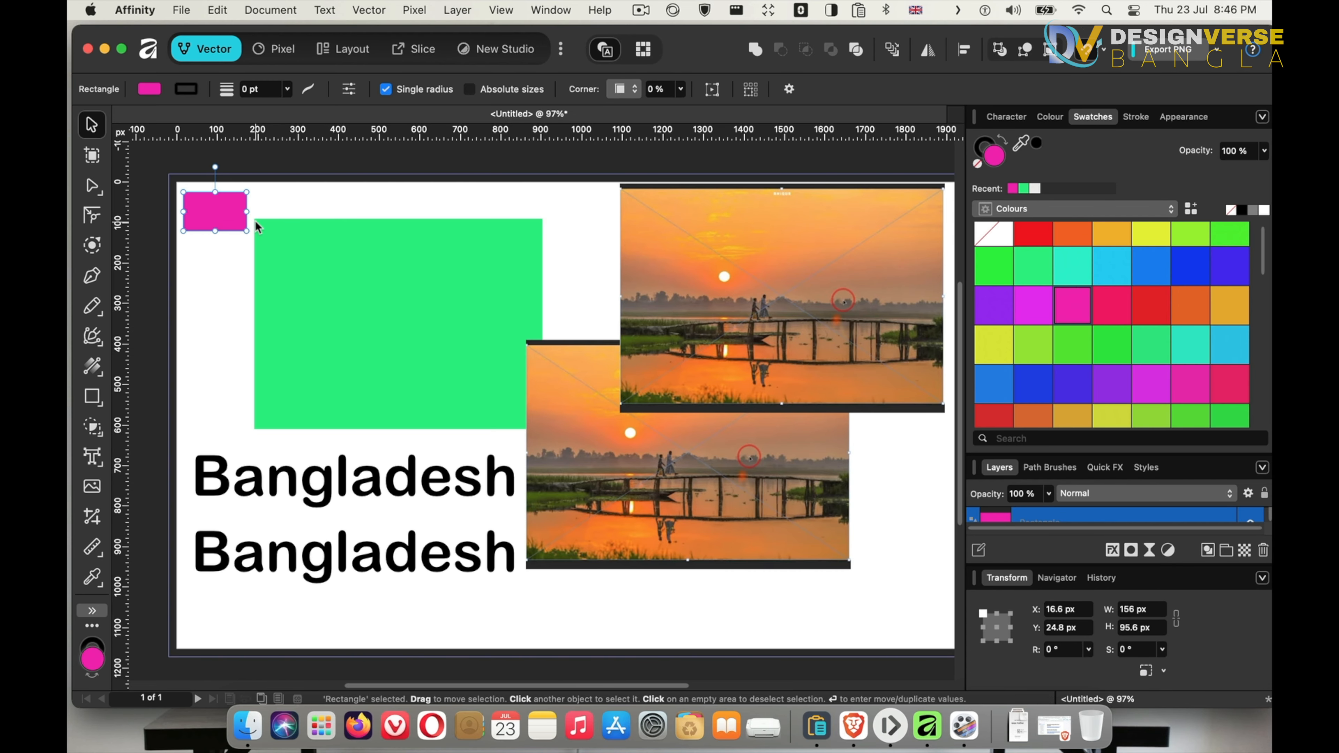
Move the large green rectangle slightly upward and expand the Layers panel
mouse_move(345, 261)
left_mouse_down()
mouse_move(363, 277)
mouse_move(352, 240)
left_mouse_up()
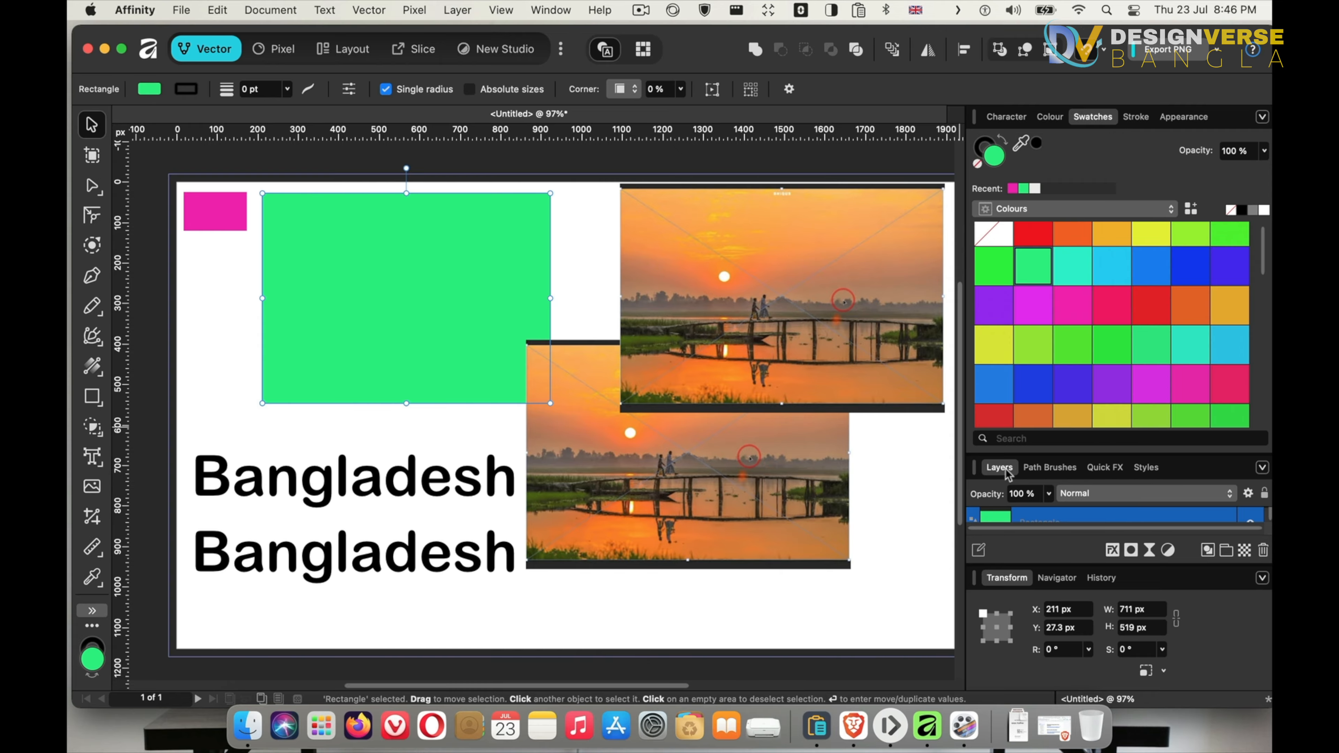
left_click(1096, 121)
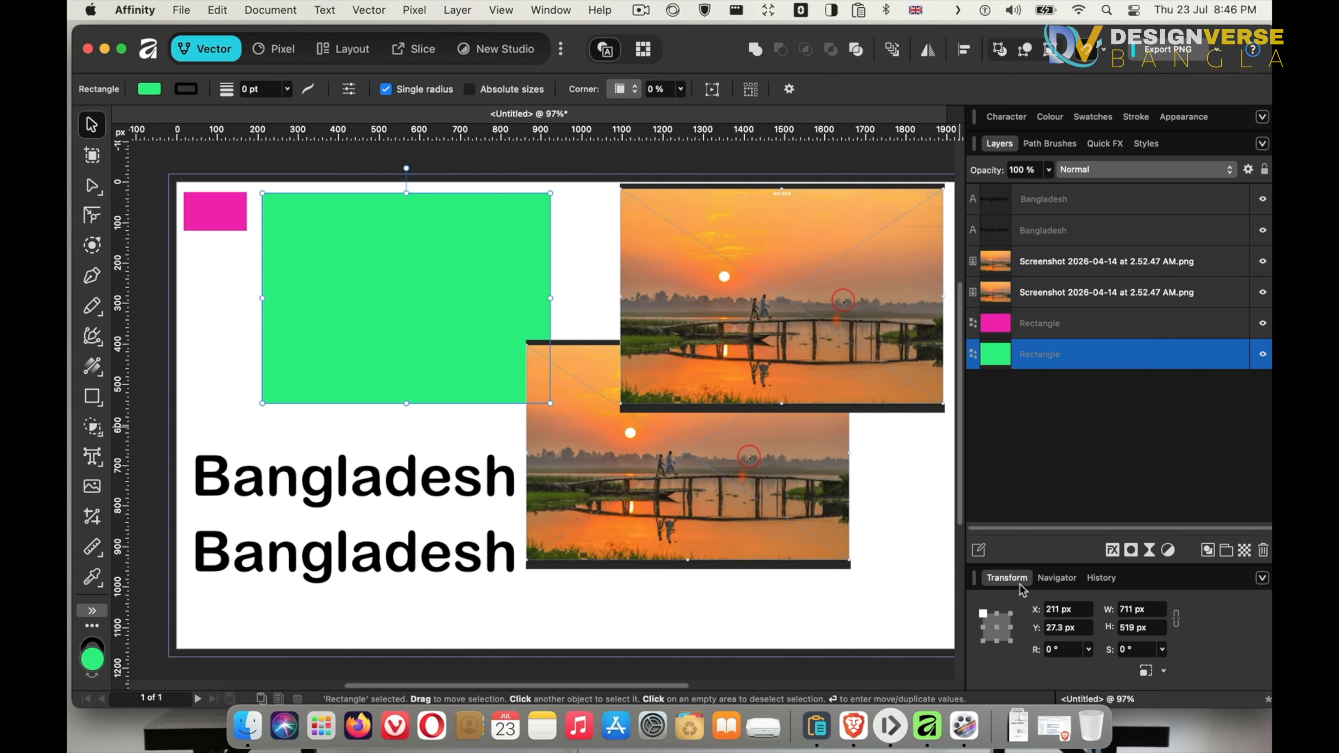
Collapse the Transform panel and browse the Colour, Swatches, Stroke and Character panels
left_click(1005, 579)
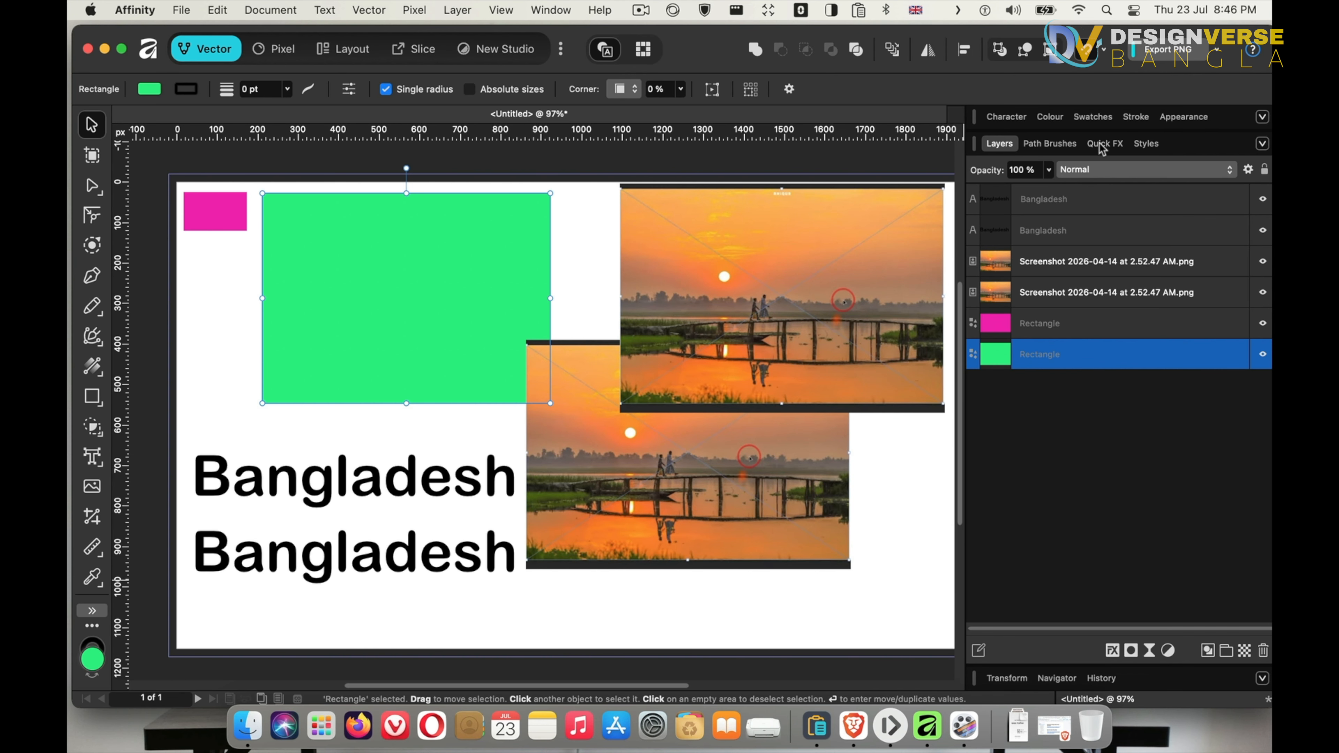
left_click(1049, 119)
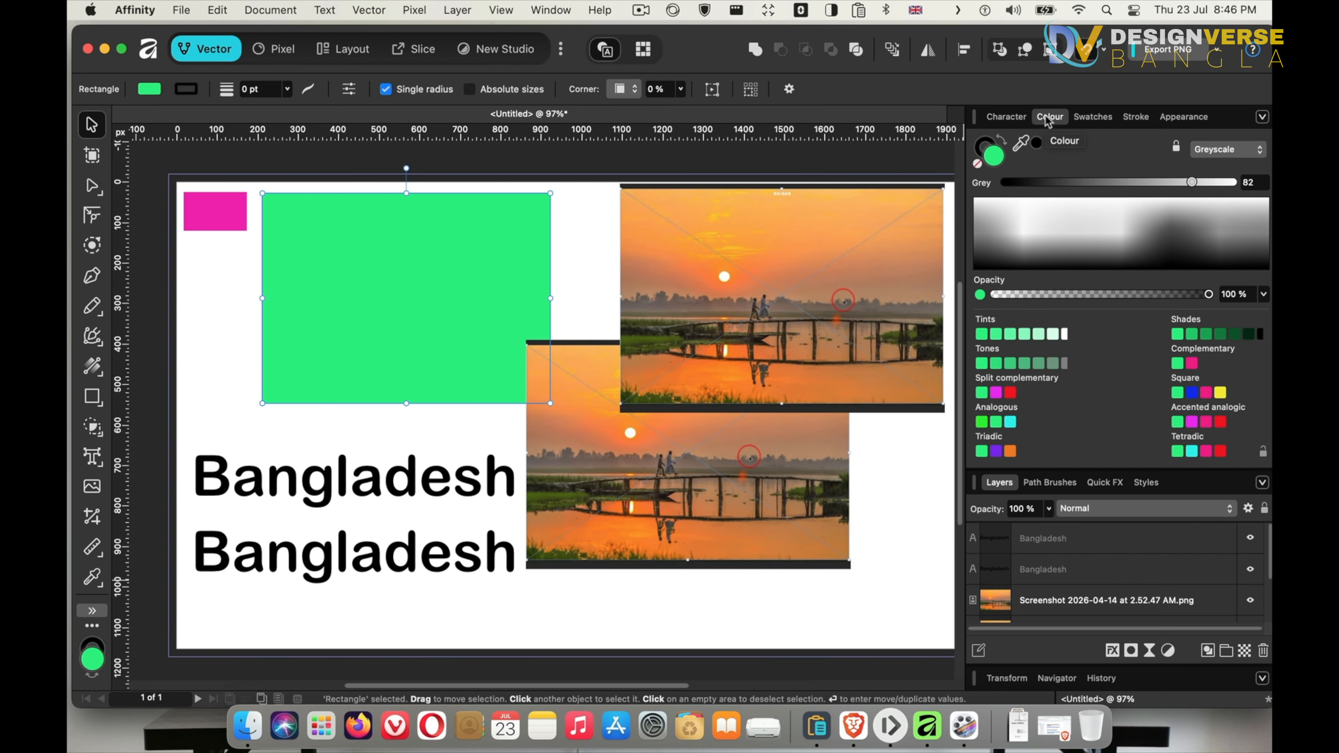
left_click(1094, 117)
left_click(1140, 117)
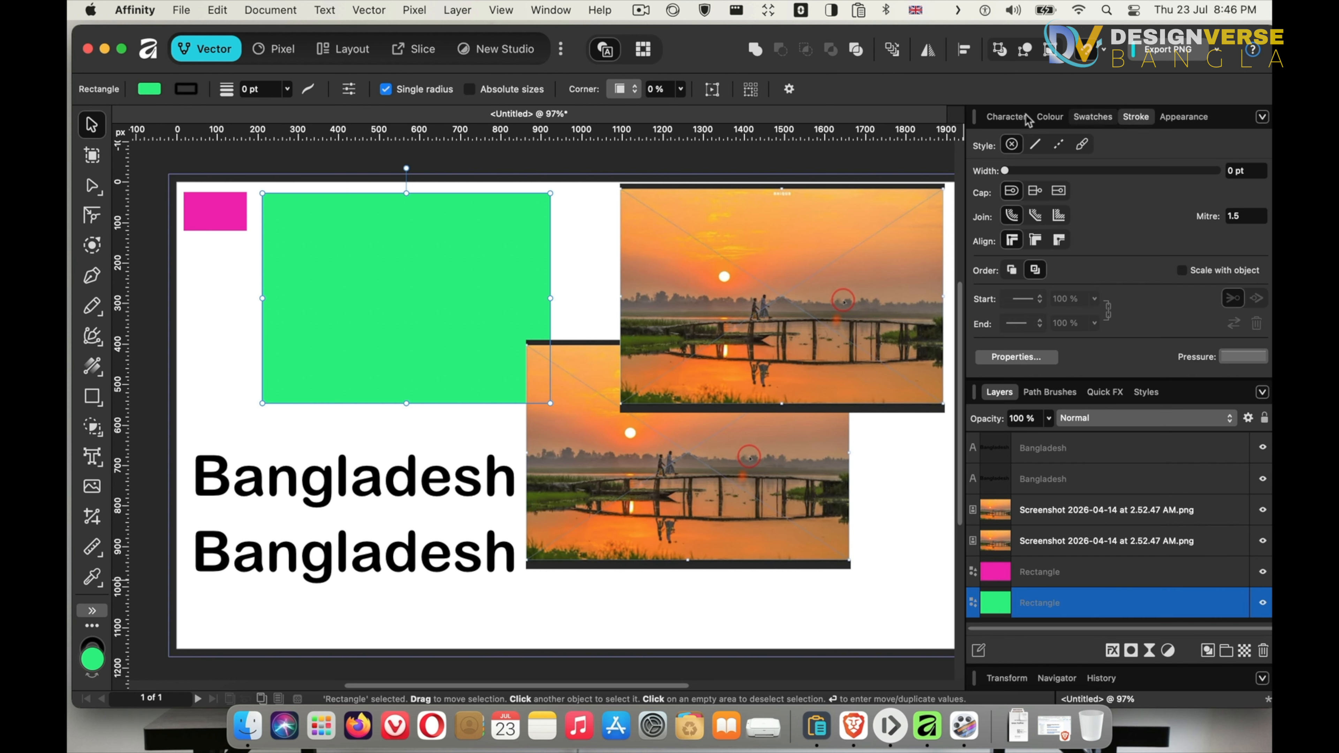
left_click(1002, 117)
left_click(1053, 117)
left_click(1077, 116)
Undock the Swatches panel as a floating window, then dock it into the Layers panel group and show it
left_click_drag(1076, 117, 766, 206)
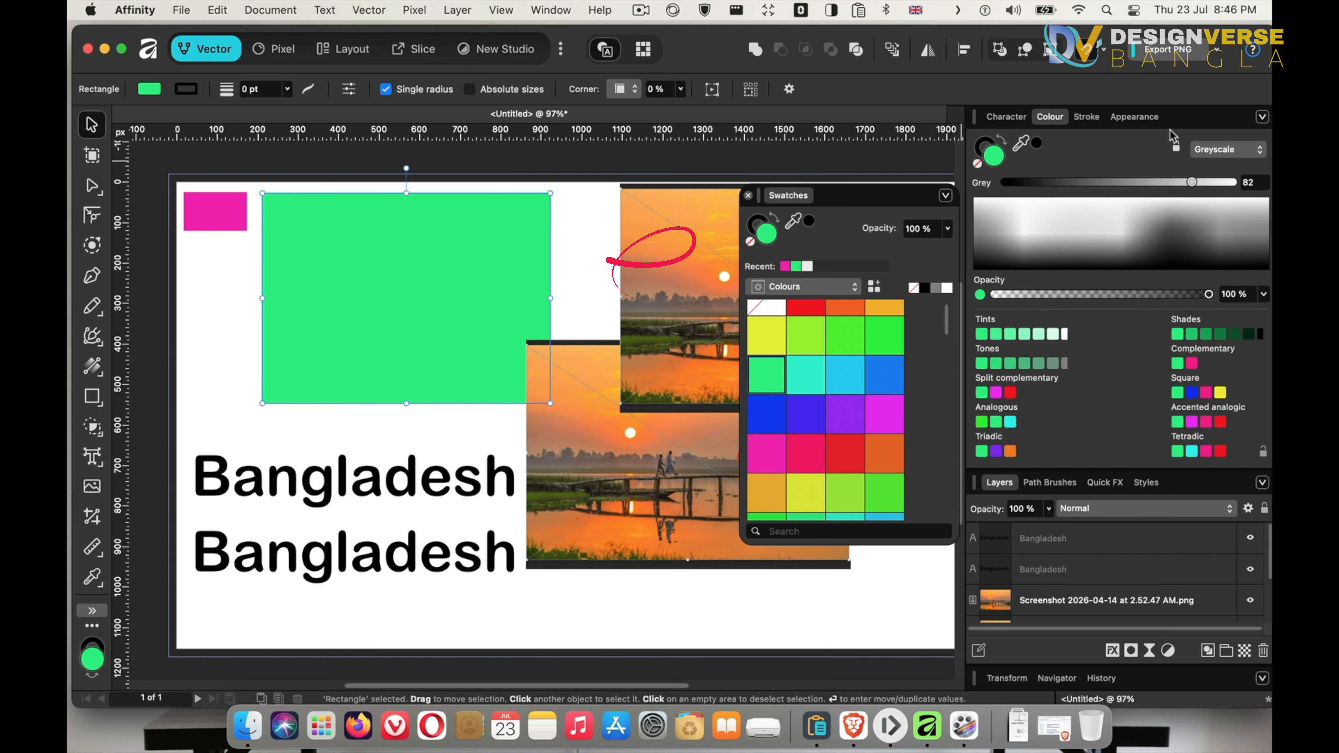
mouse_move(793, 206)
left_mouse_down()
mouse_move(1124, 201)
mouse_move(1118, 122)
mouse_move(811, 307)
mouse_move(998, 208)
mouse_move(1091, 121)
mouse_move(1075, 127)
left_mouse_up()
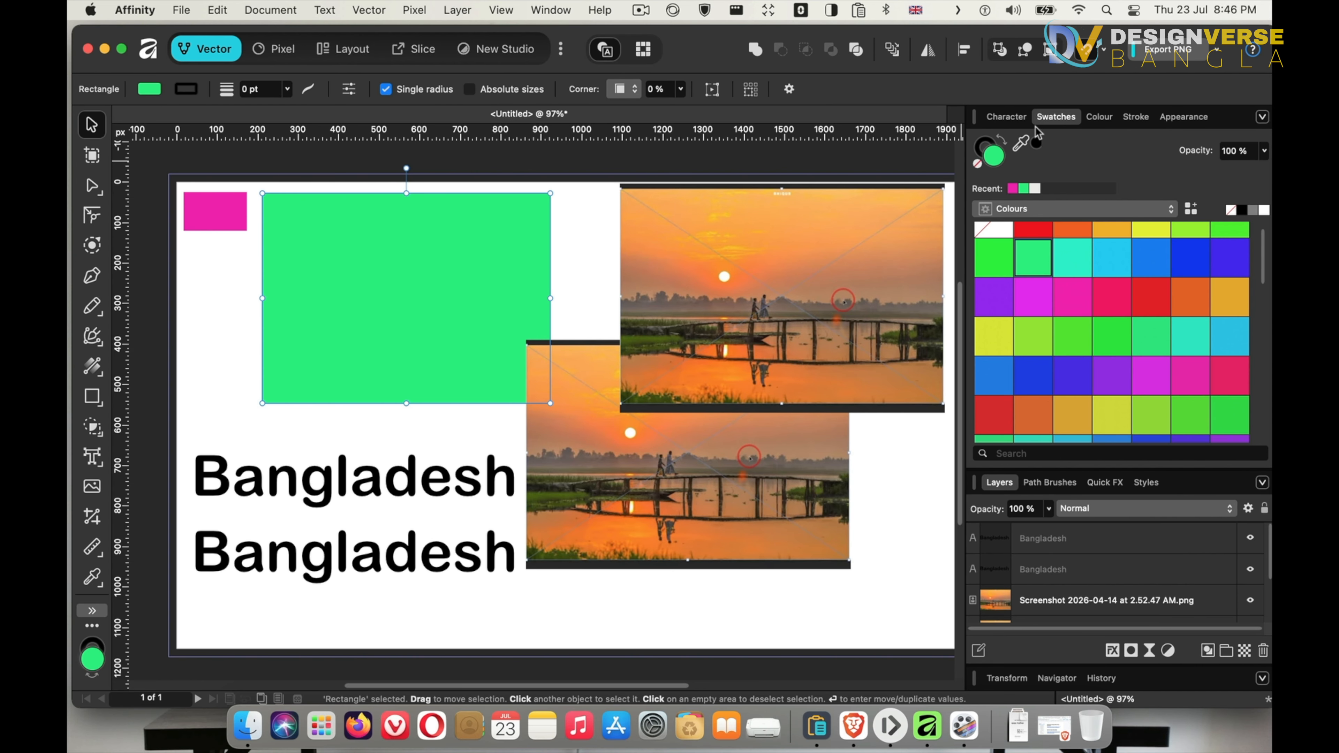
left_click_drag(1056, 117, 1057, 483)
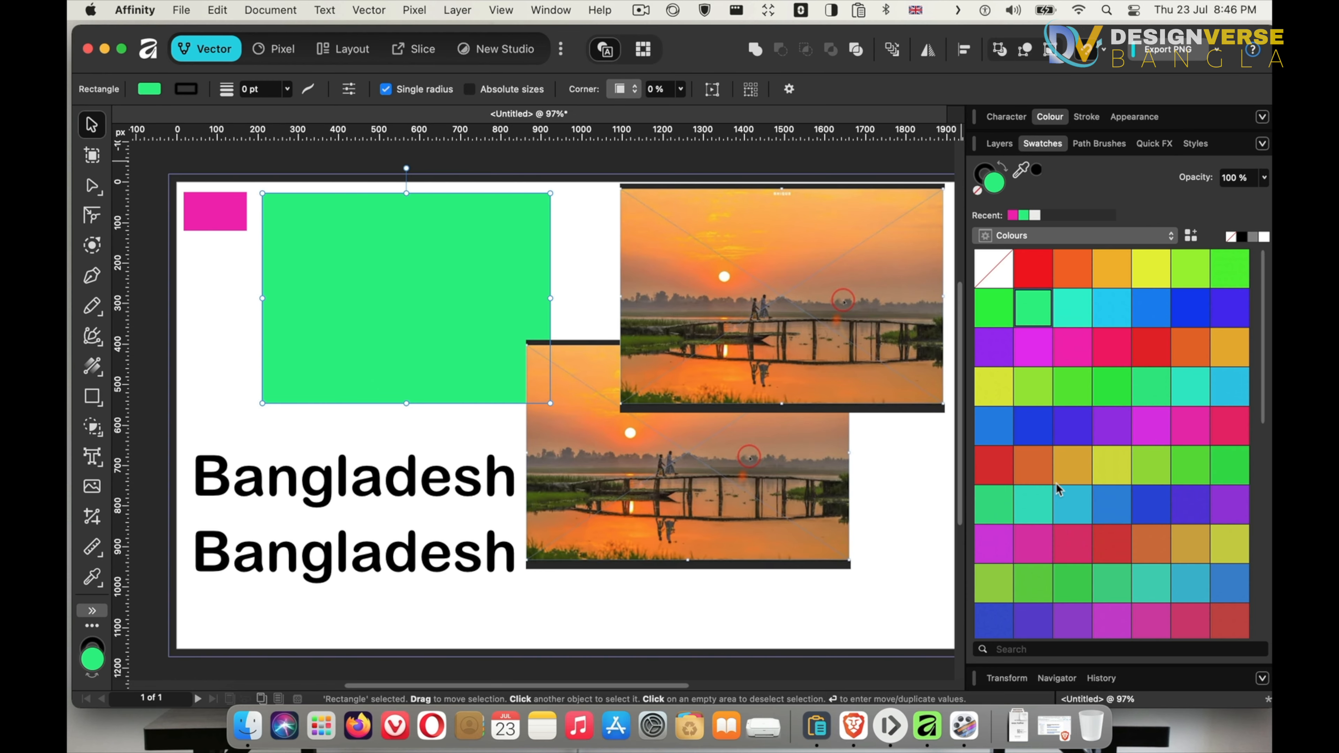
left_click(1044, 143)
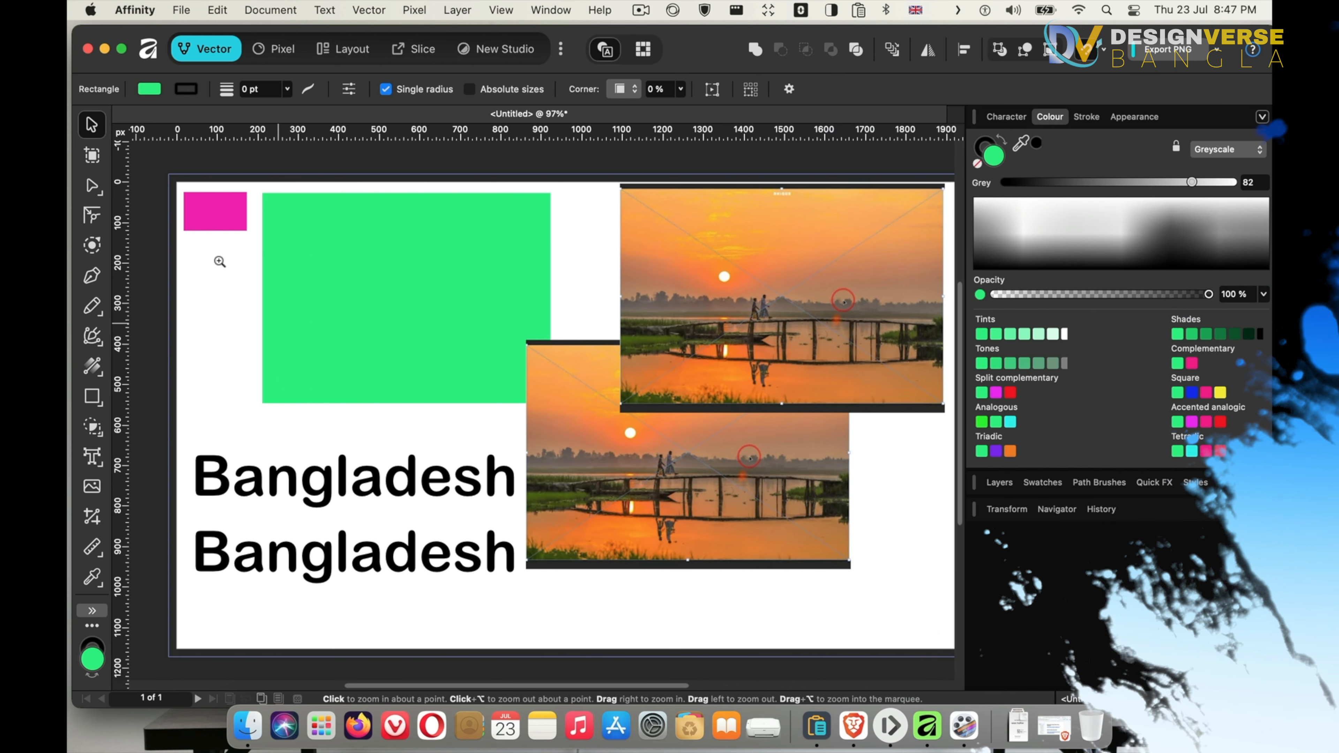
Select the large green rectangle and nudge it slightly to the right
left_click_drag(215, 260, 251, 350)
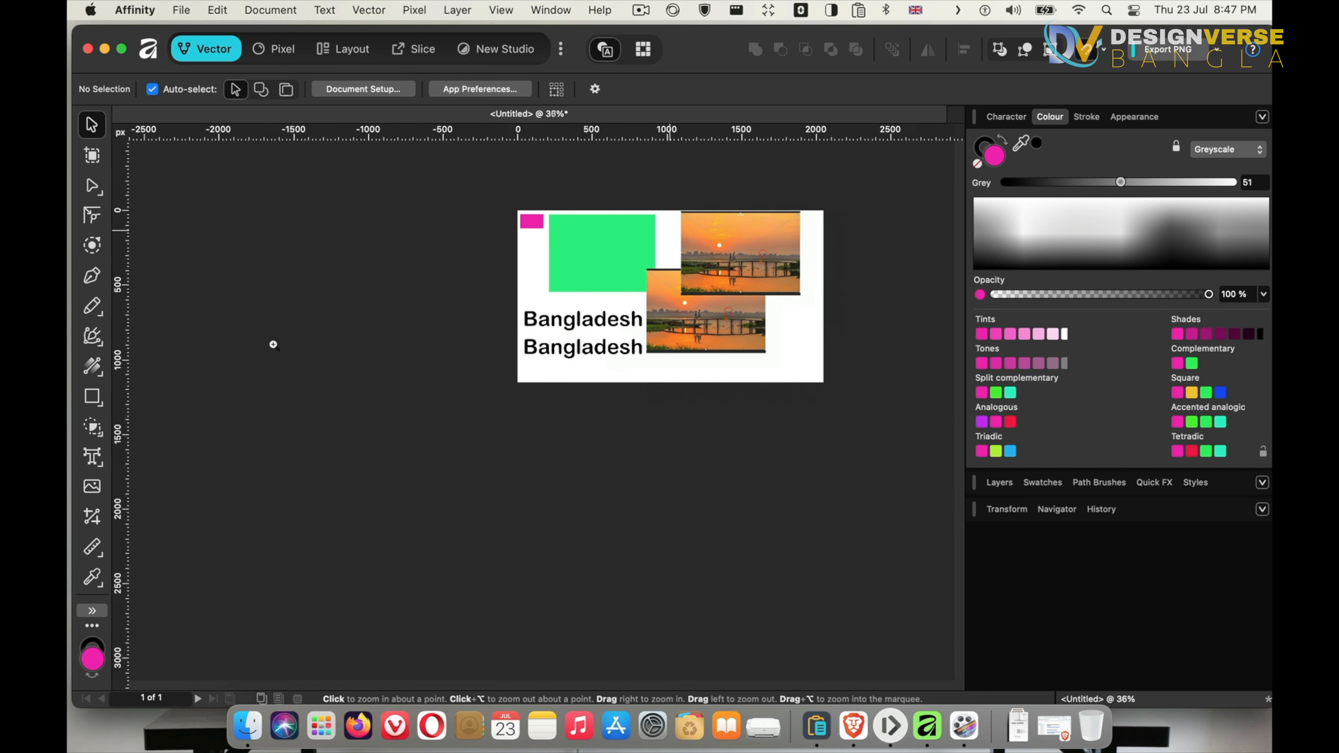
left_click_drag(273, 345, 707, 404)
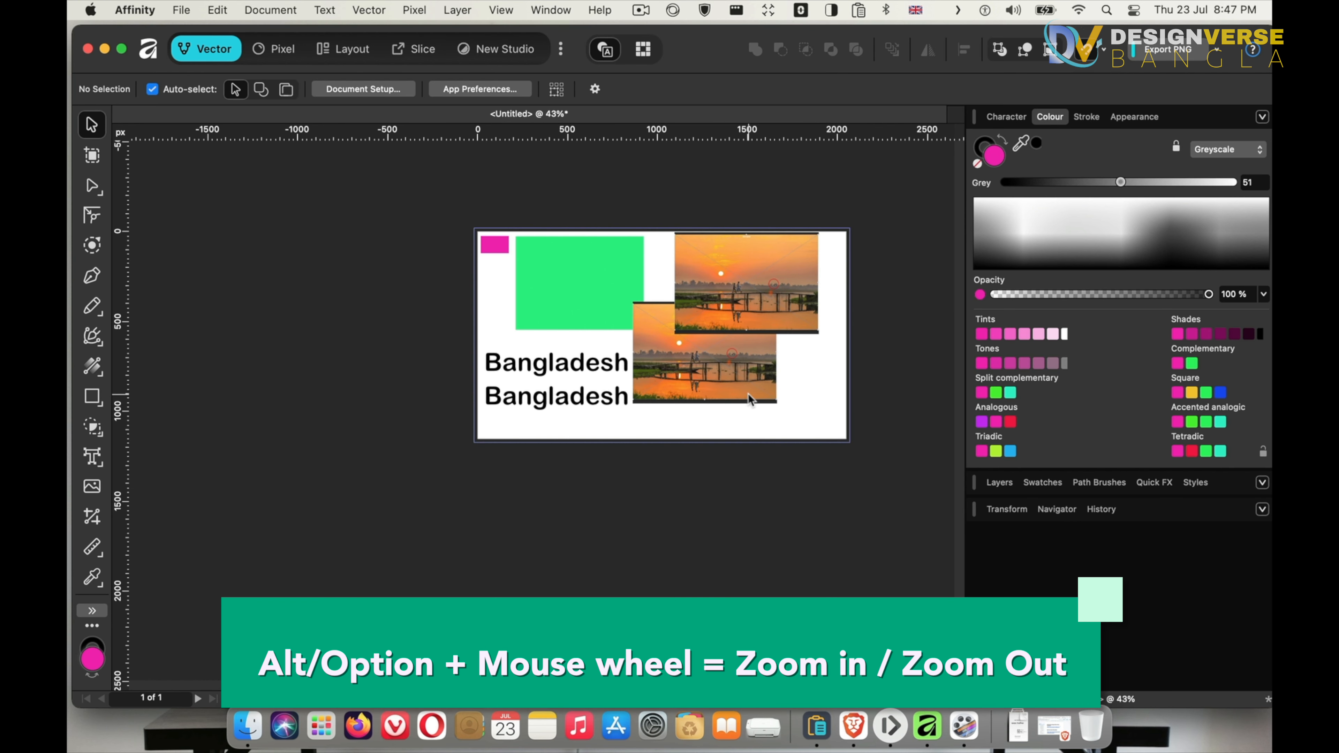
scroll(721, 399, "up", 1)
scroll(720, 364, "up", 3)
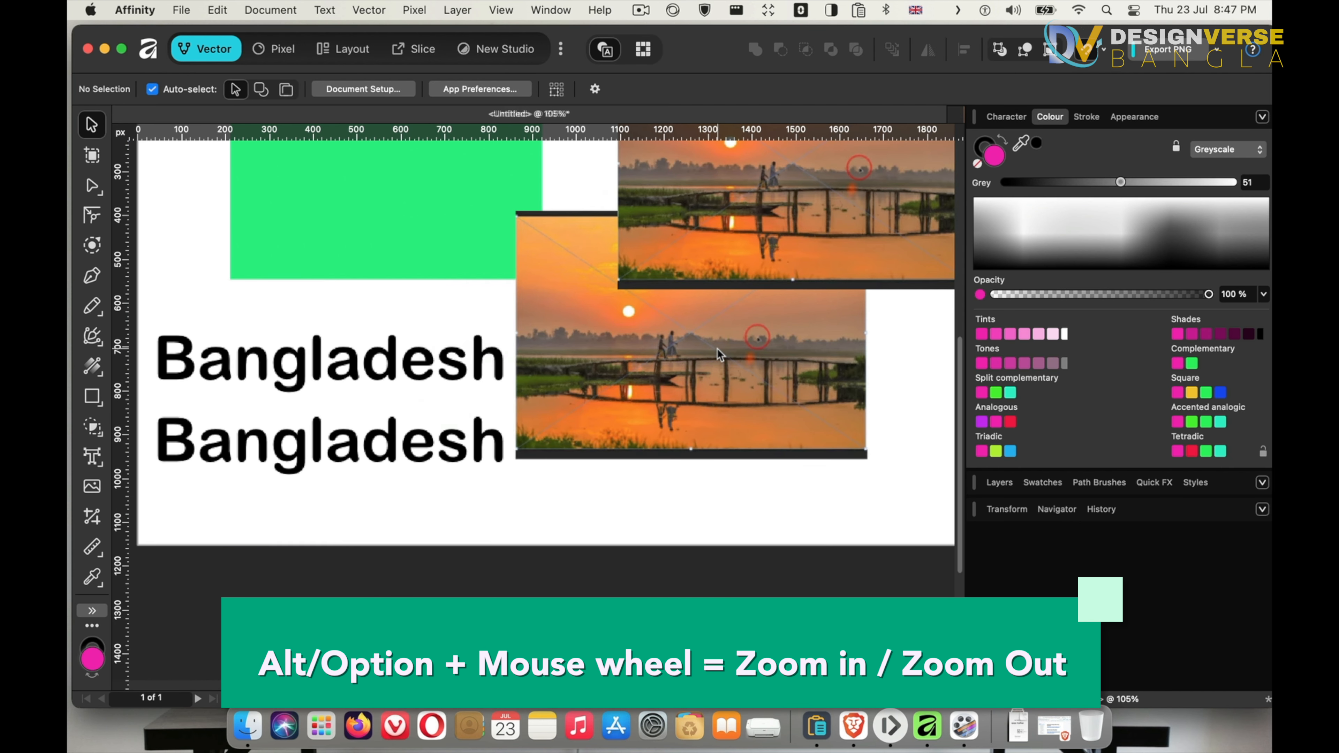
scroll(721, 356, "down", 2)
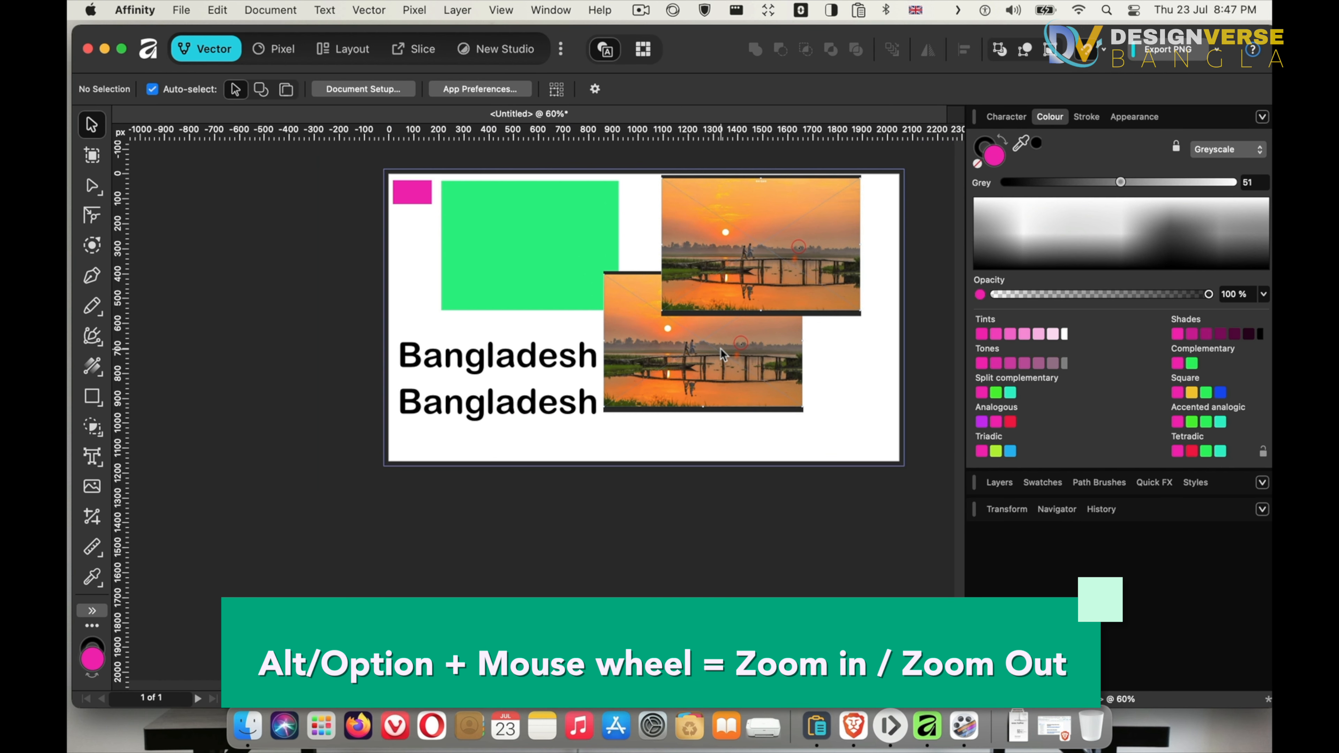
scroll(721, 349, "down", 1)
scroll(721, 348, "up", 2)
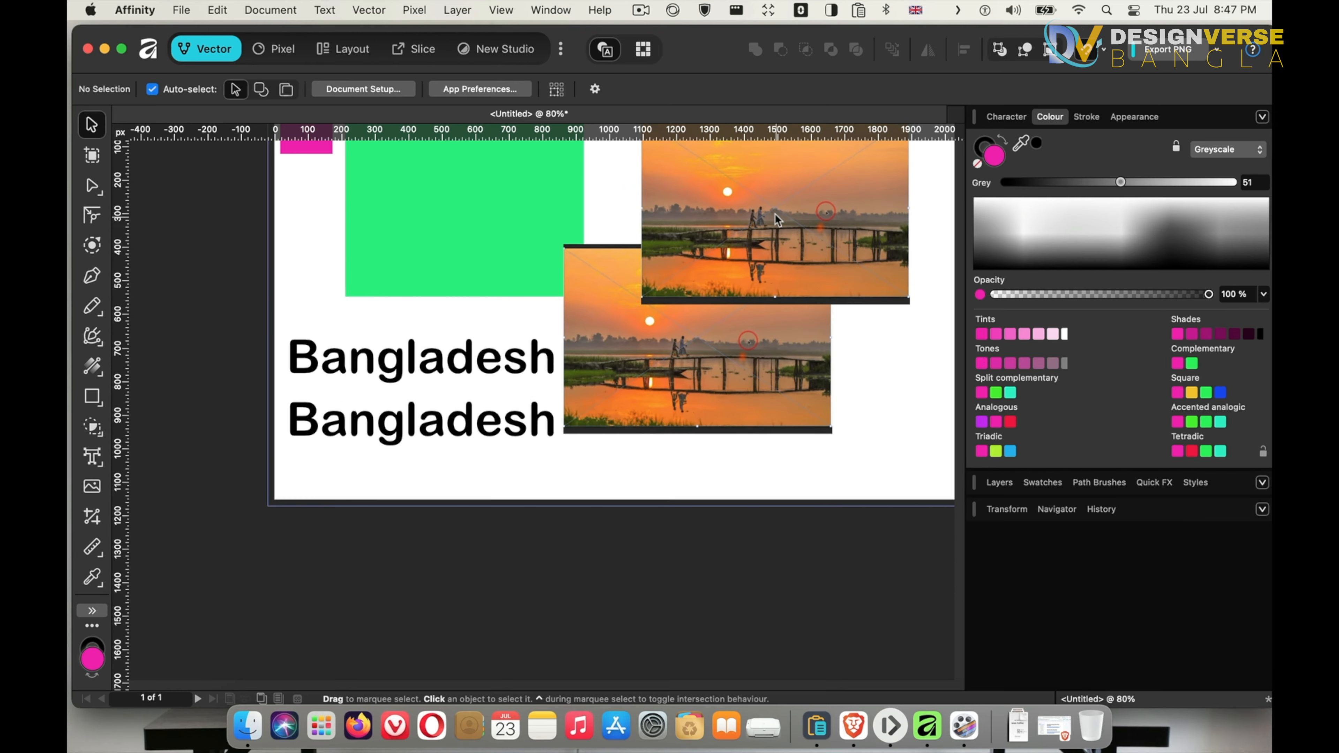
key("space")
left_click_drag(721, 221, 677, 283)
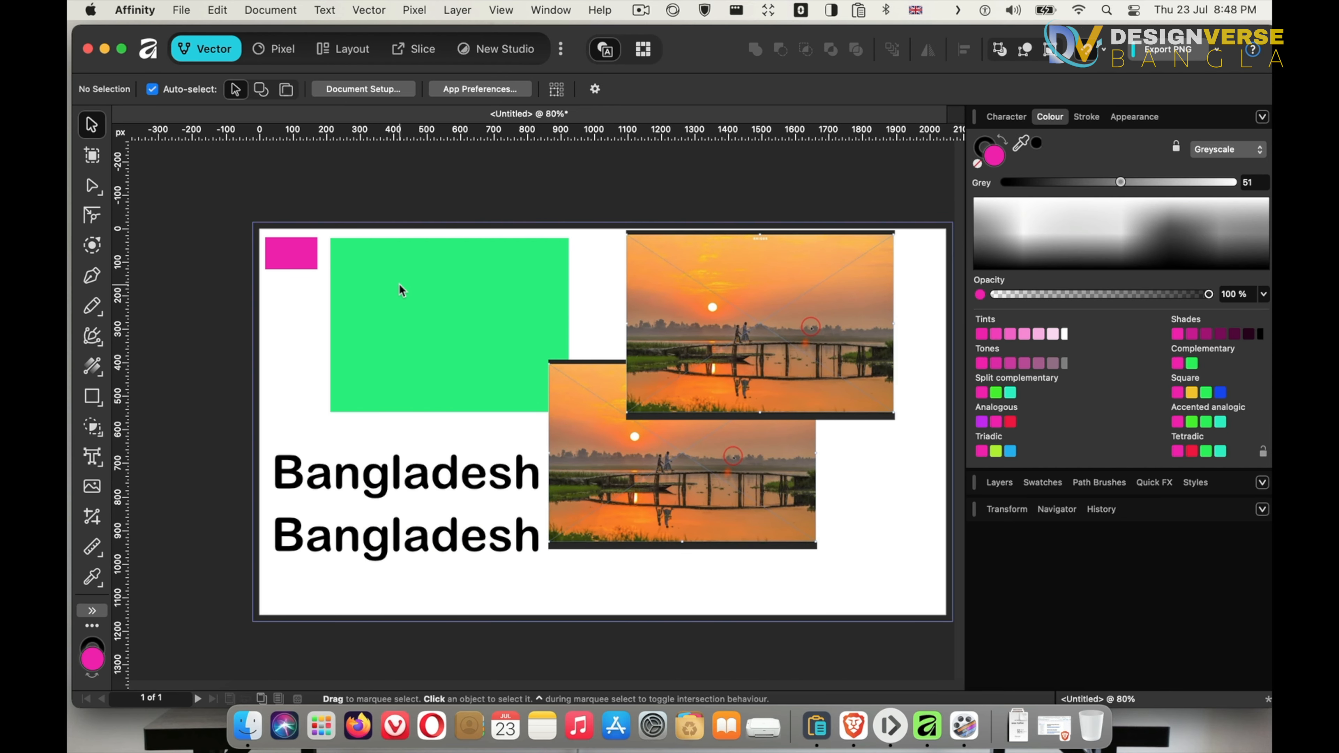
left_click(356, 289)
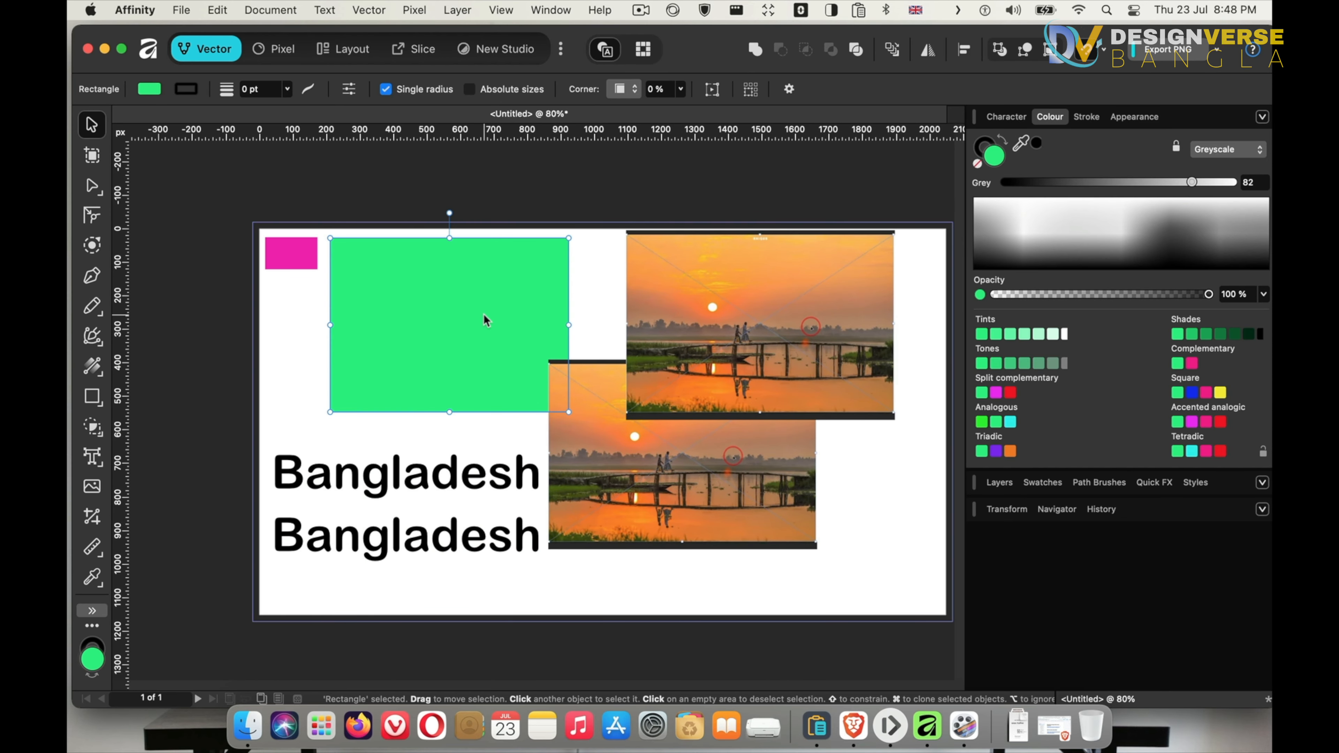
mouse_move(457, 311)
left_mouse_down()
mouse_move(733, 541)
mouse_move(414, 362)
mouse_move(432, 464)
mouse_move(471, 360)
mouse_move(440, 320)
left_mouse_up()
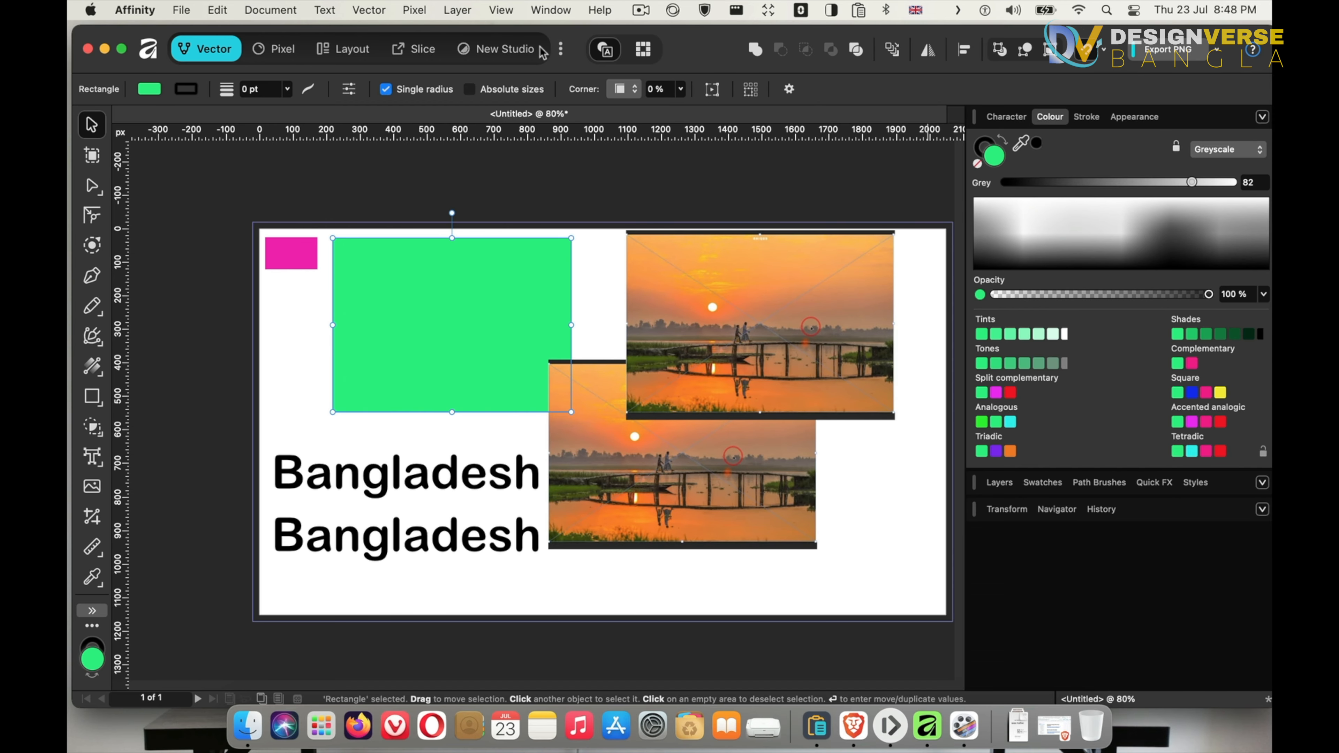
left_click(562, 52)
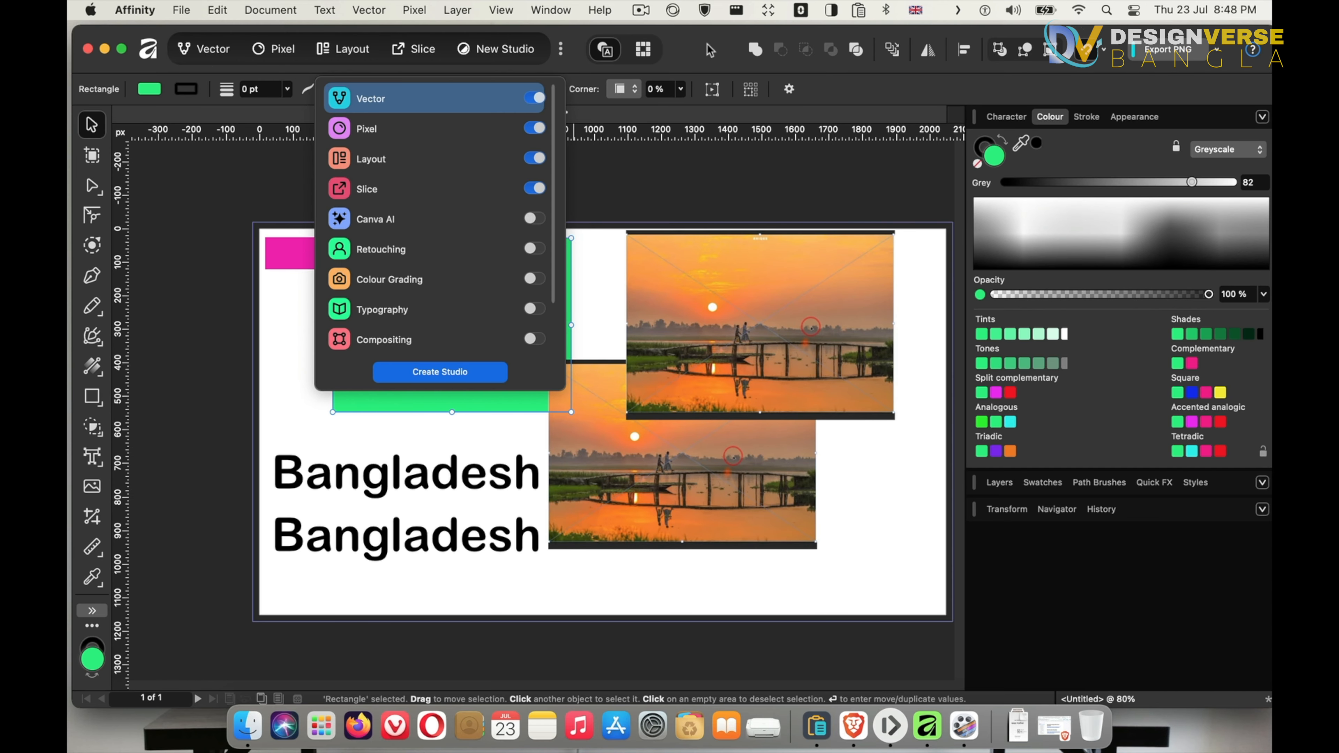
left_click(560, 49)
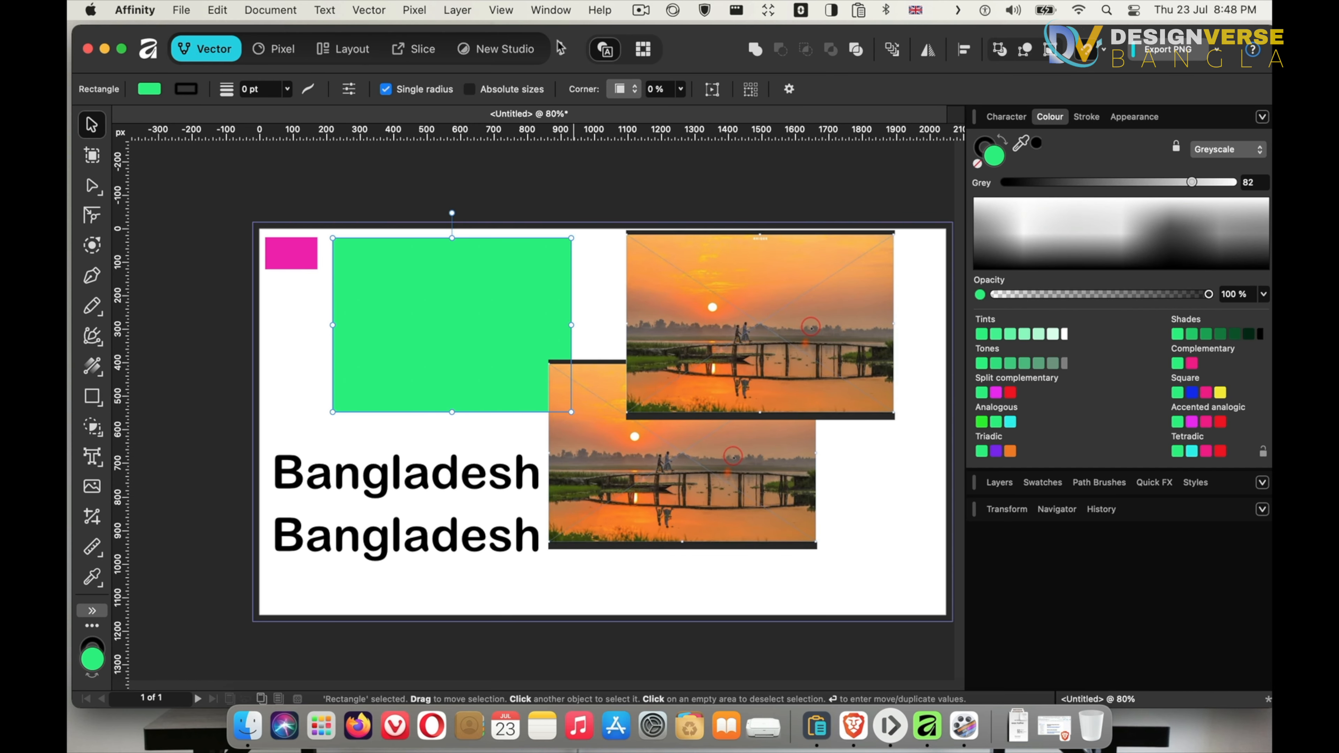
left_click(560, 49)
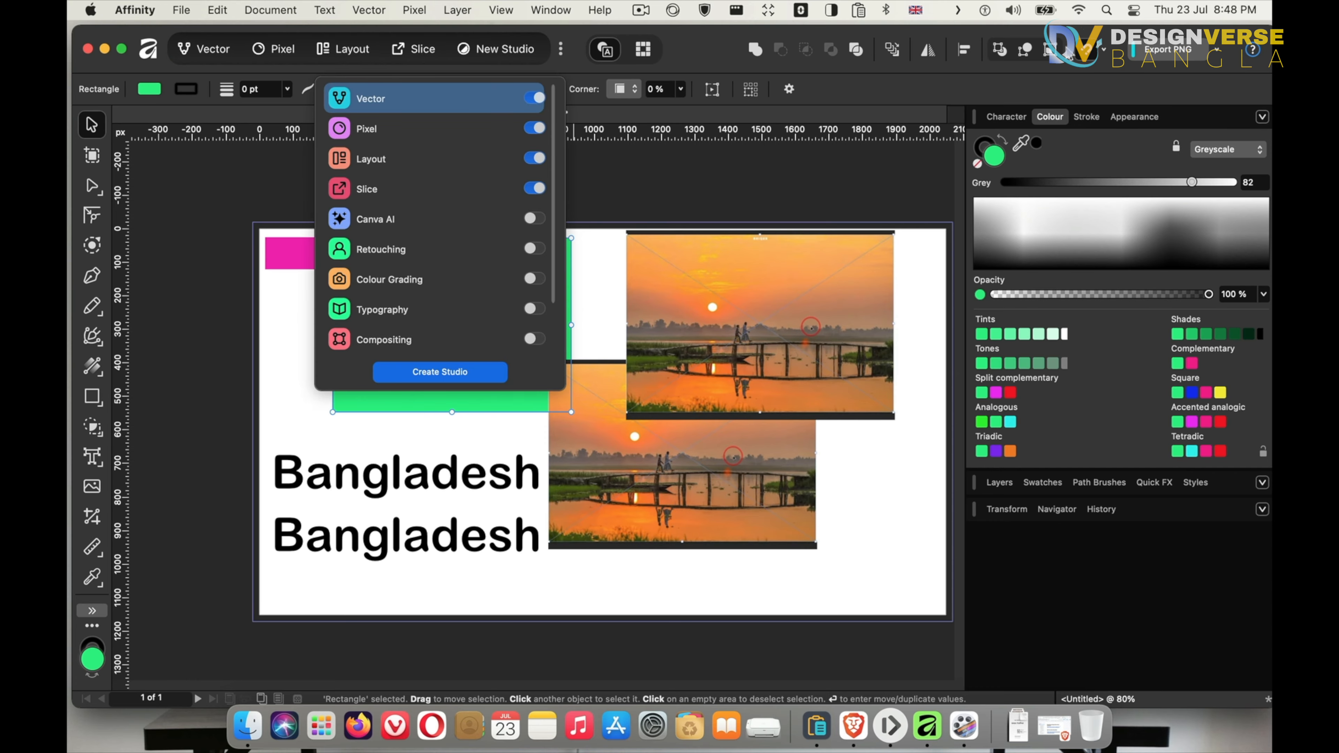
left_click(561, 49)
Reset the workspace panels to their default arrangement
left_click(551, 9)
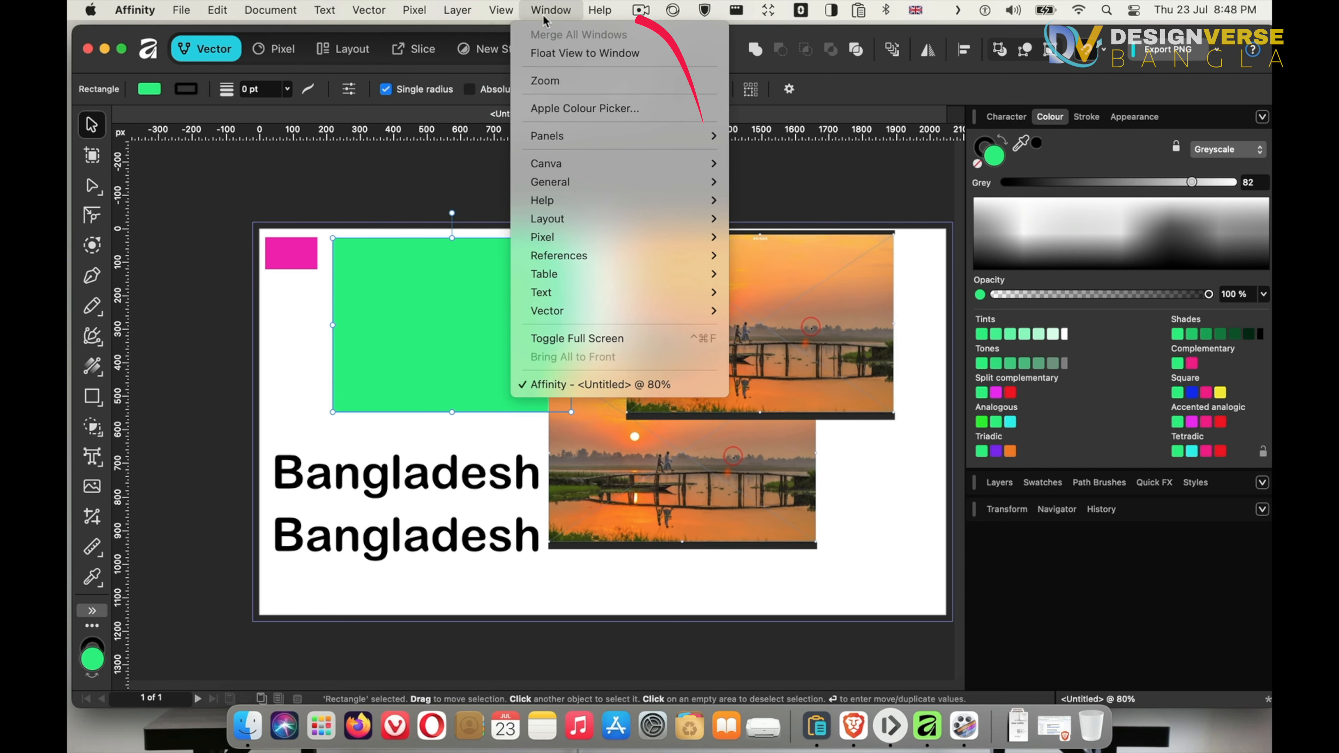
mouse_move(562, 137)
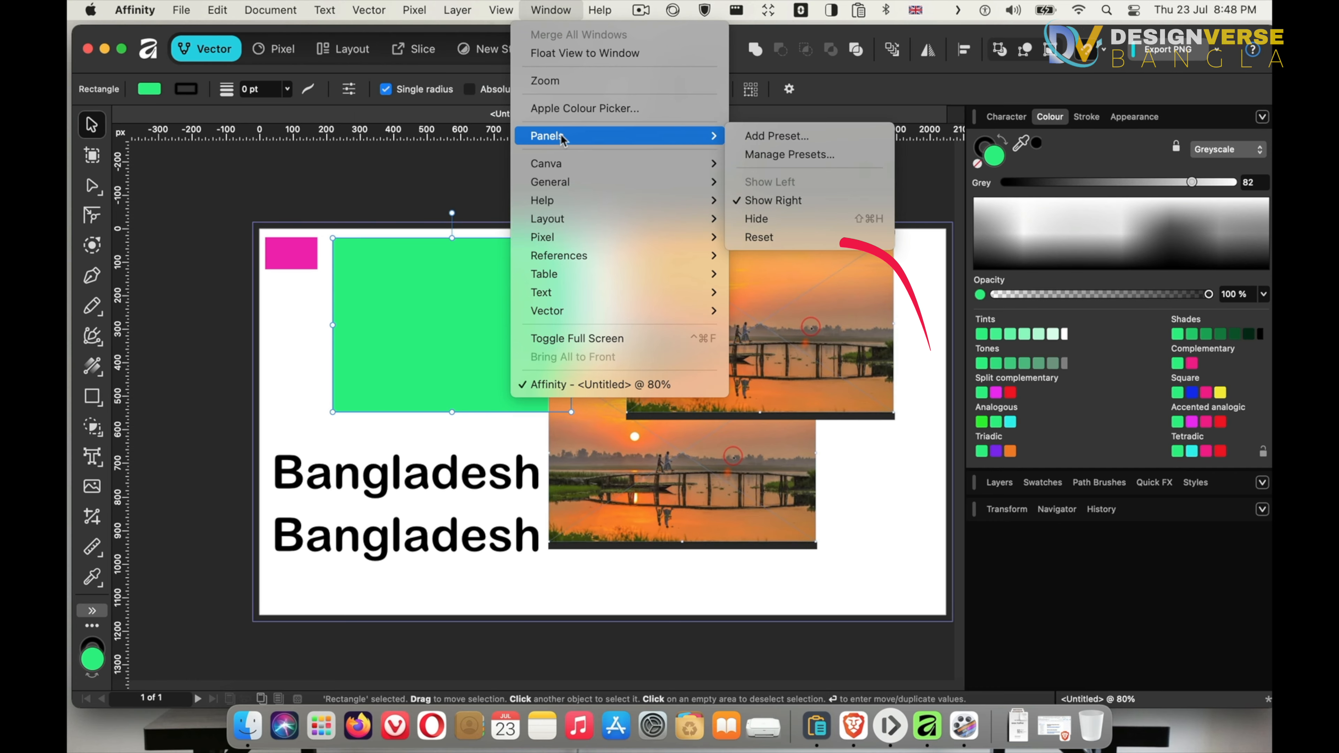
left_click(758, 237)
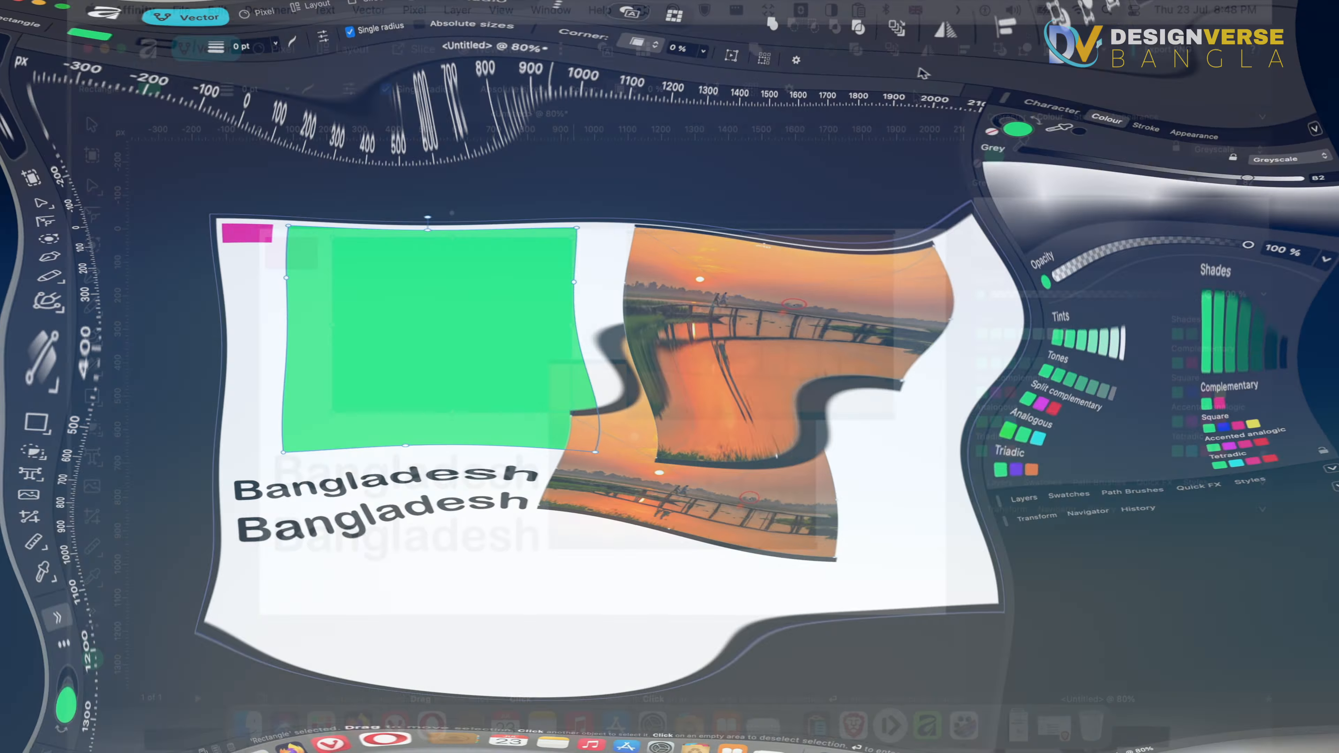